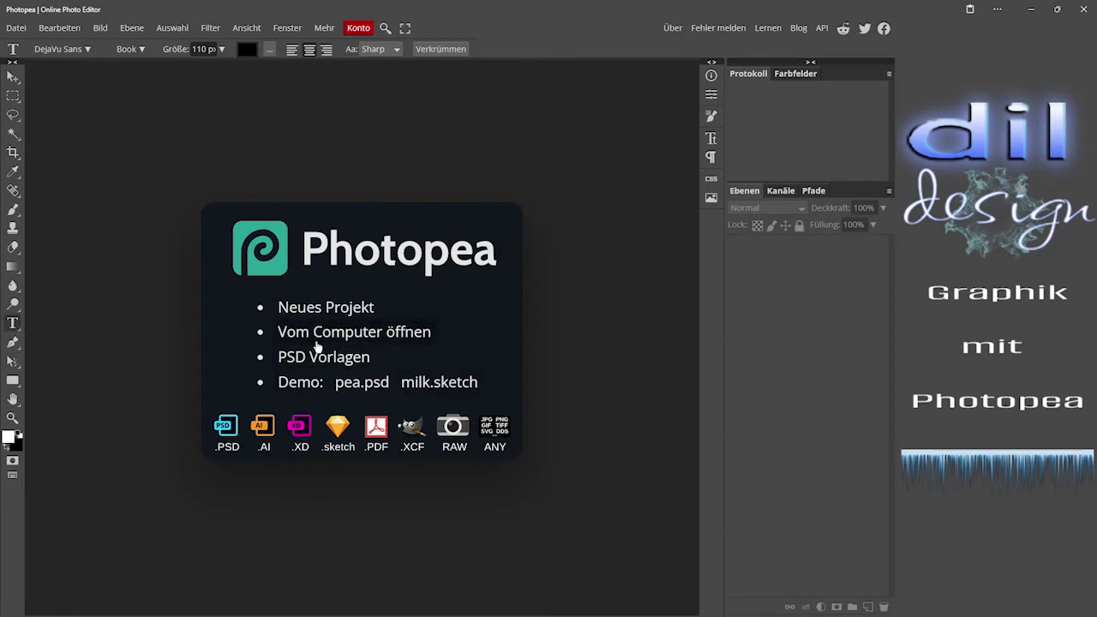
click(16, 27)
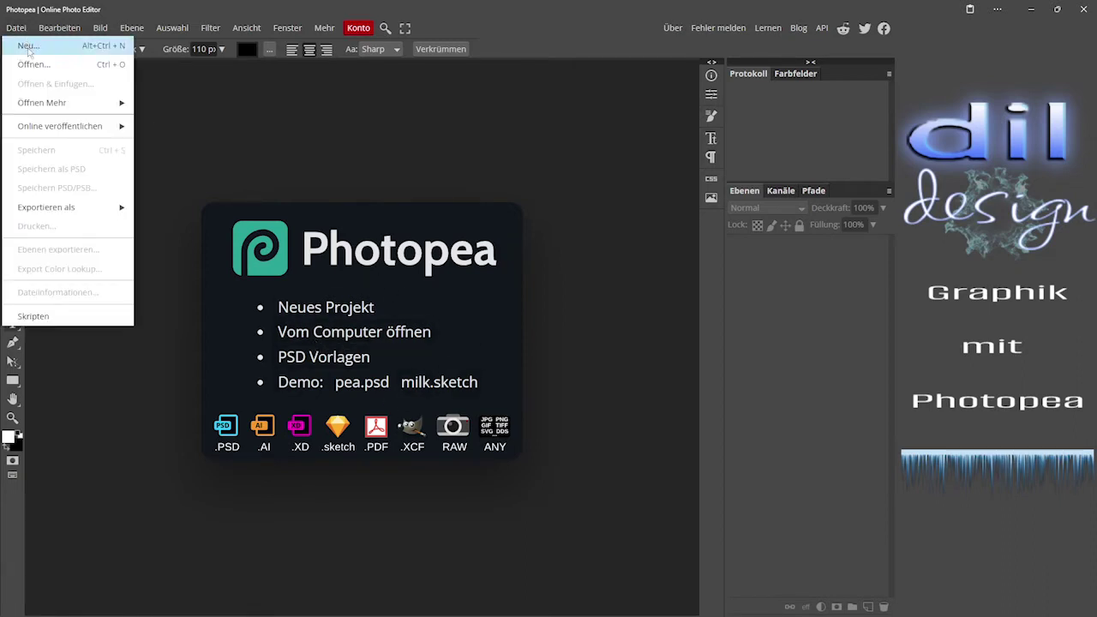
click(34, 65)
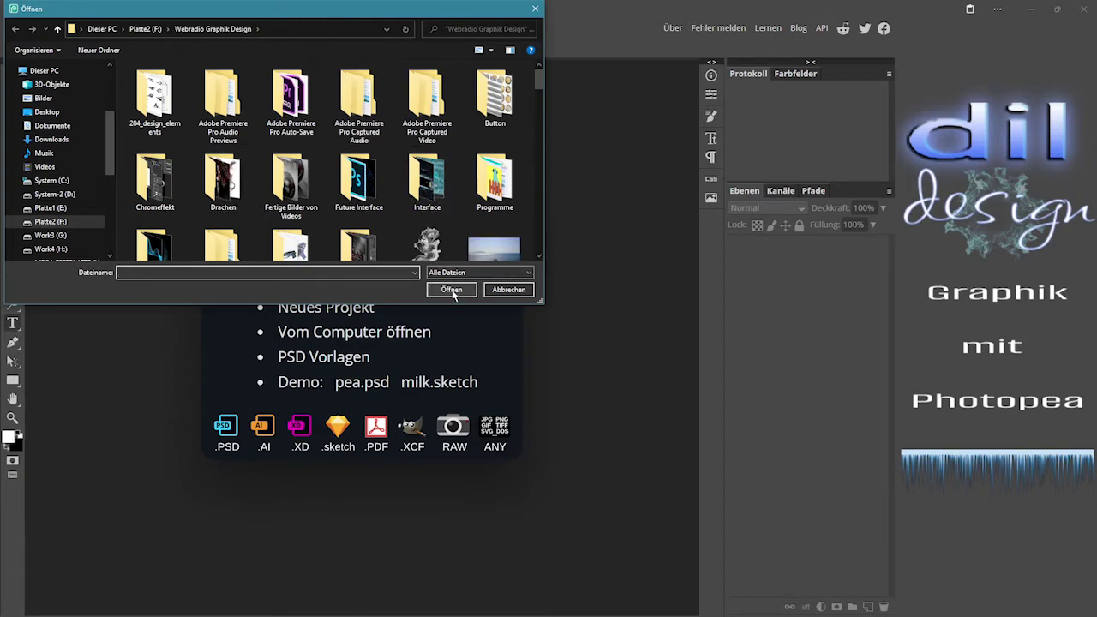
click(535, 8)
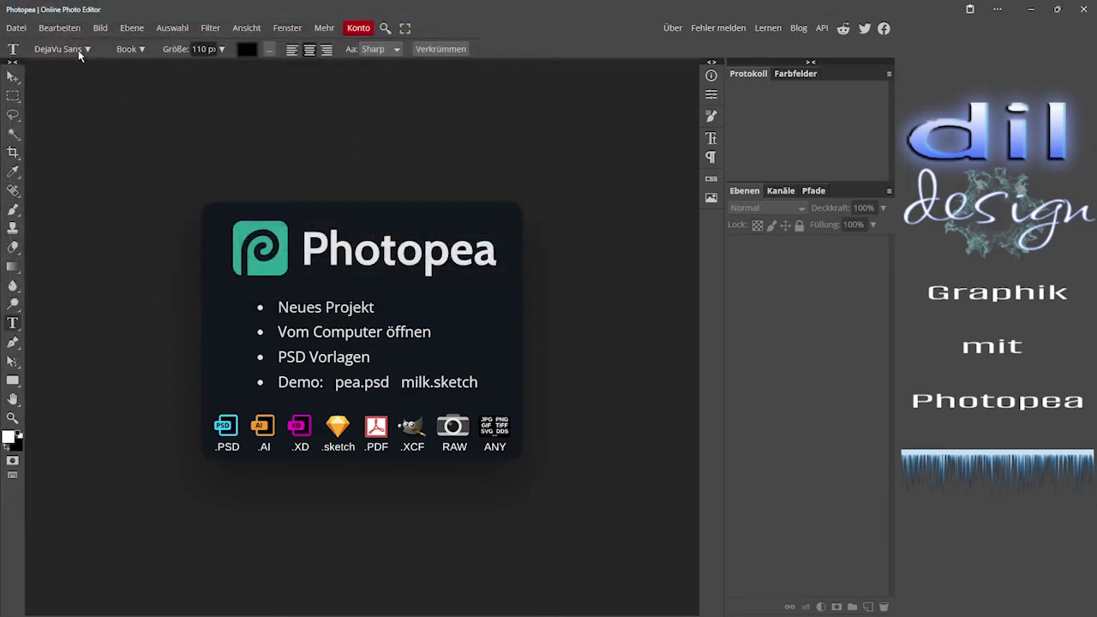
Start opening an image from a URL, switch to the browser and copy the image link of the red fireworks photo on pxhere.com.
click(16, 28)
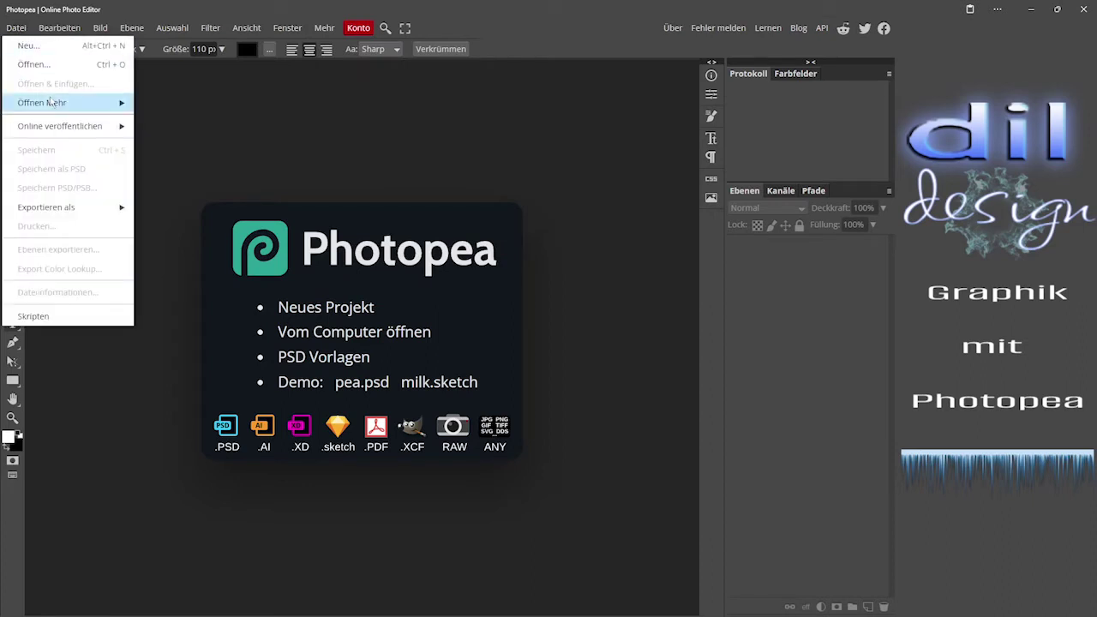
mouse_move(51, 102)
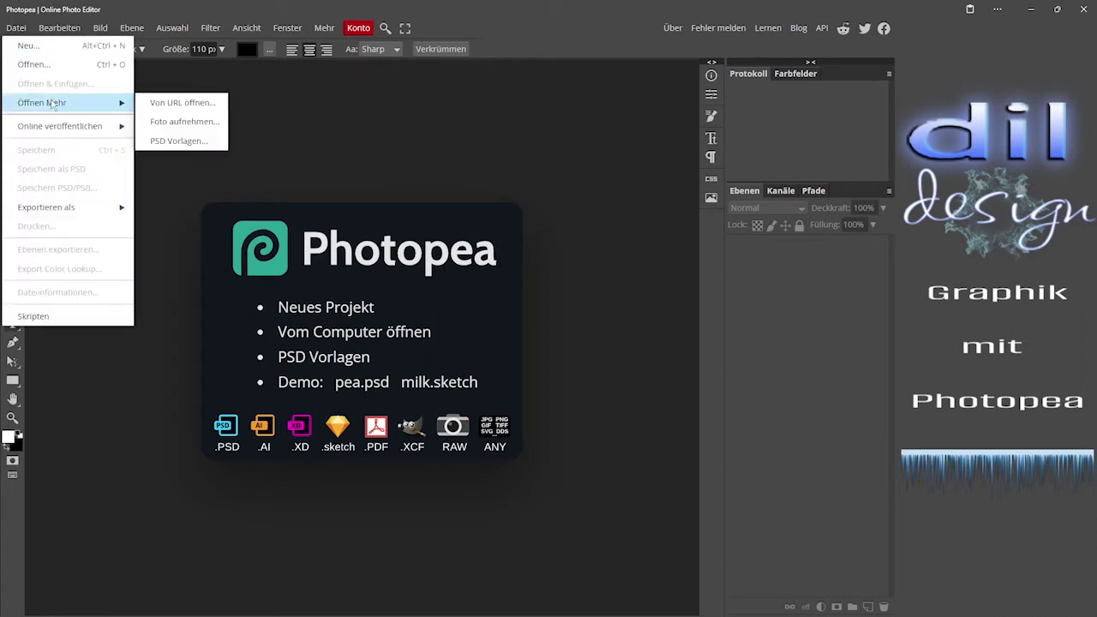
click(180, 103)
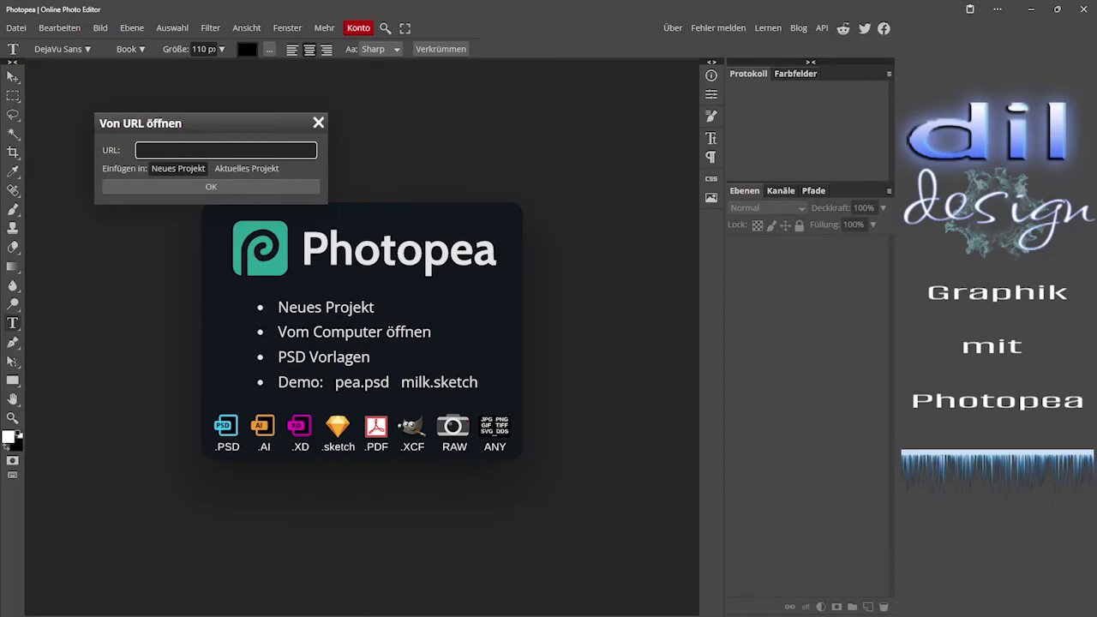
key(alt+Tab)
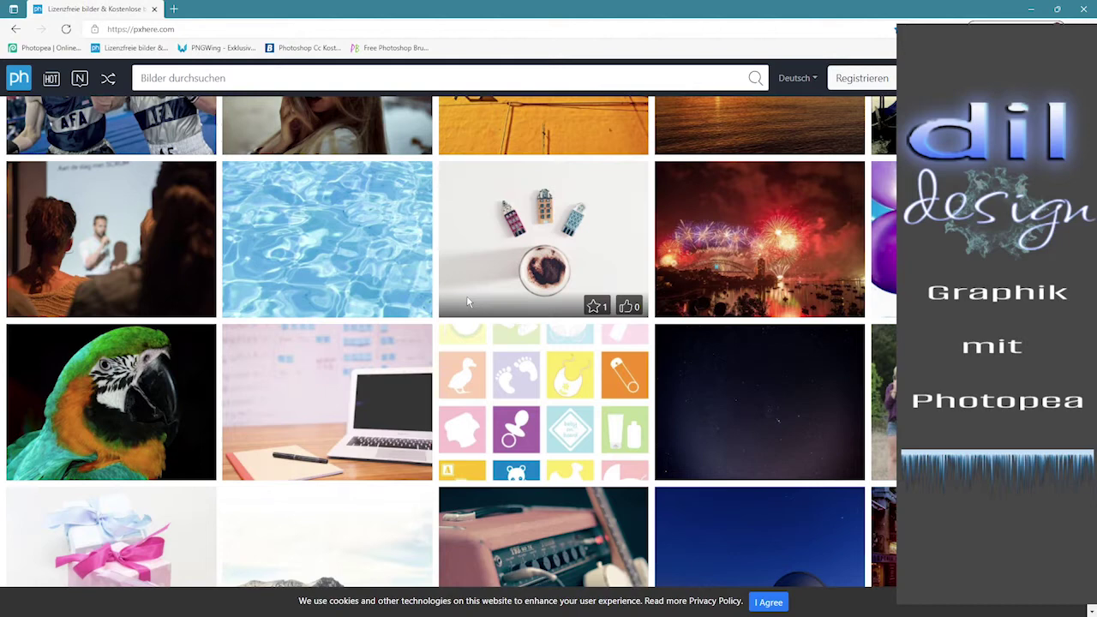
right_click(723, 243)
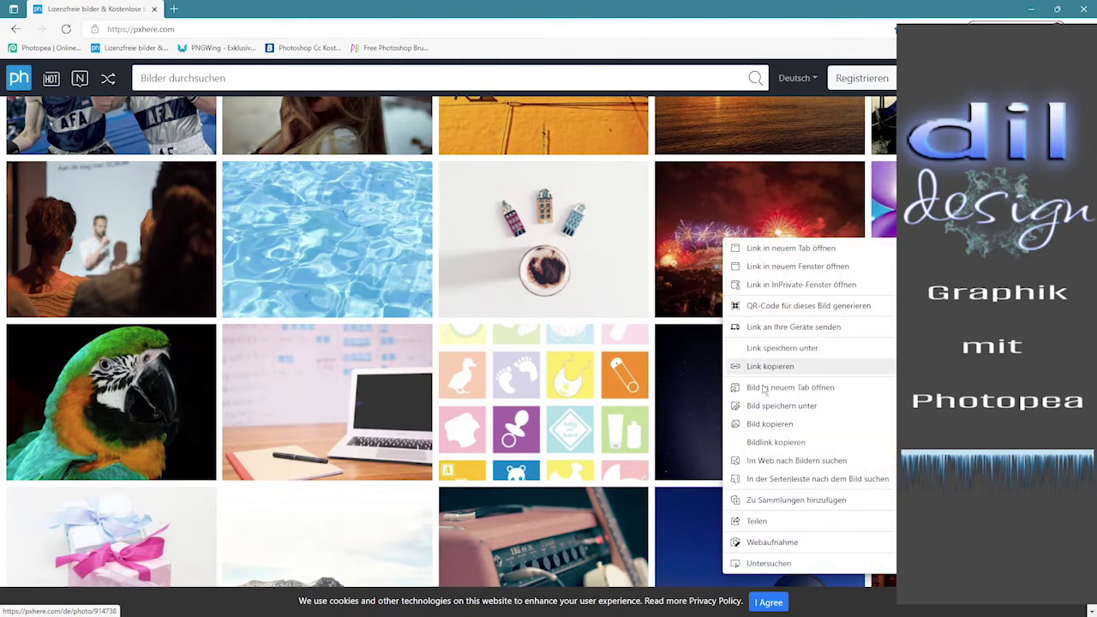
click(768, 443)
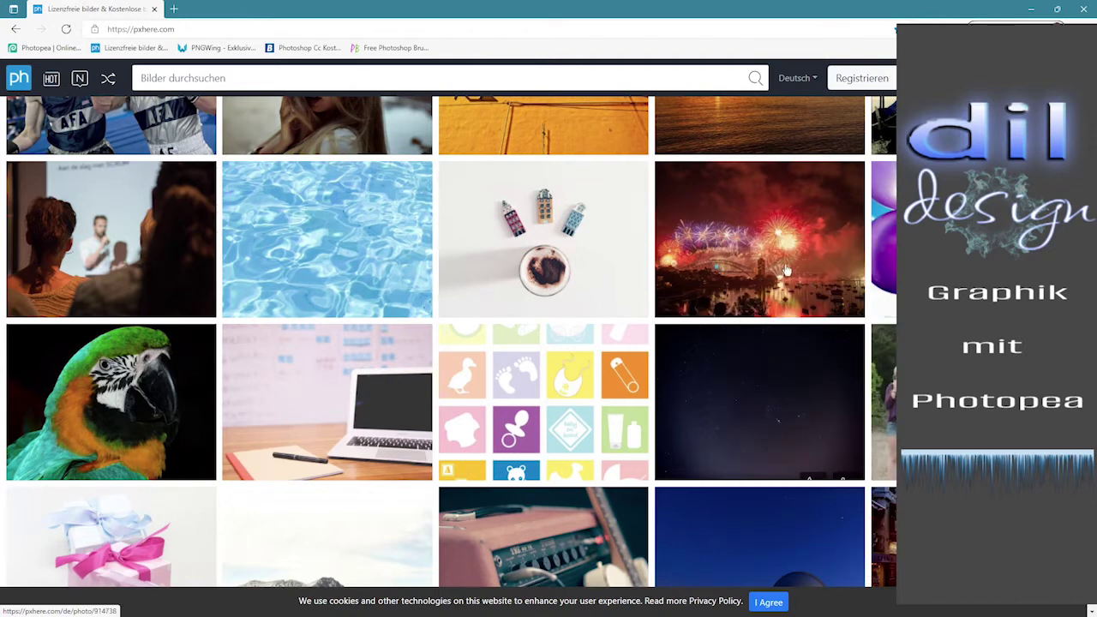
Return to Photopea, open the fireworks photo from the copied link as a new project, and close it again.
click(1031, 9)
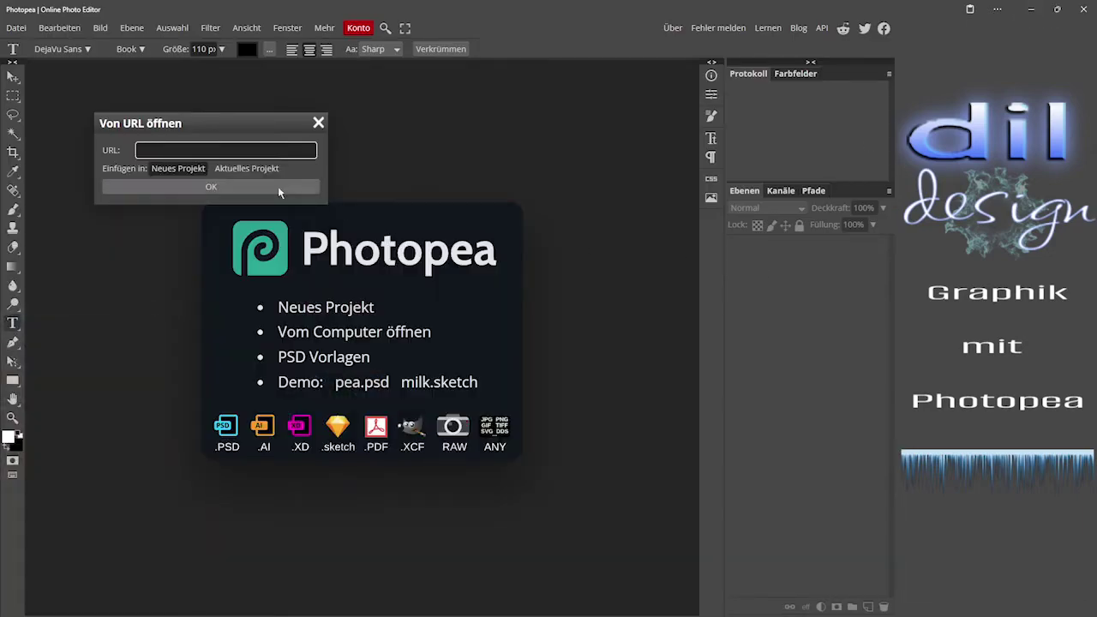
right_click(162, 151)
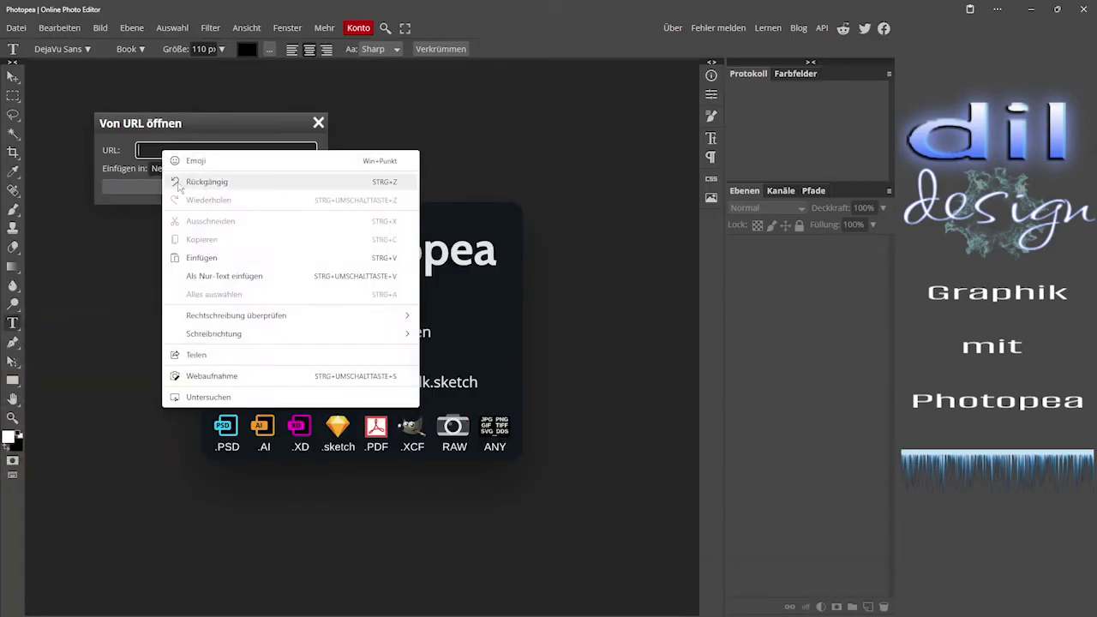
click(213, 257)
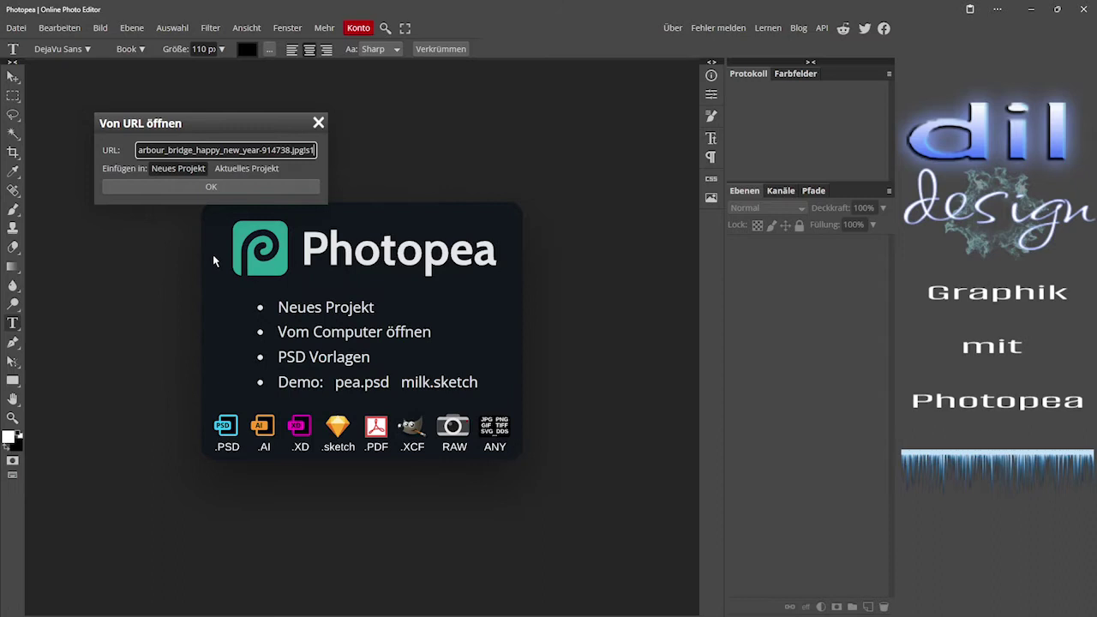
click(212, 188)
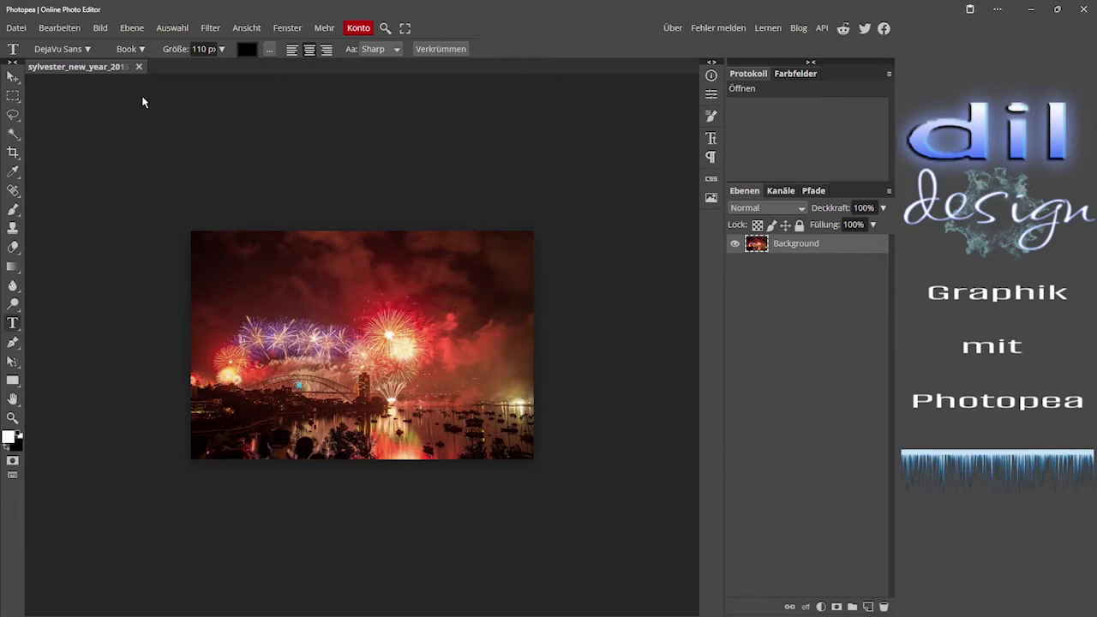
click(138, 67)
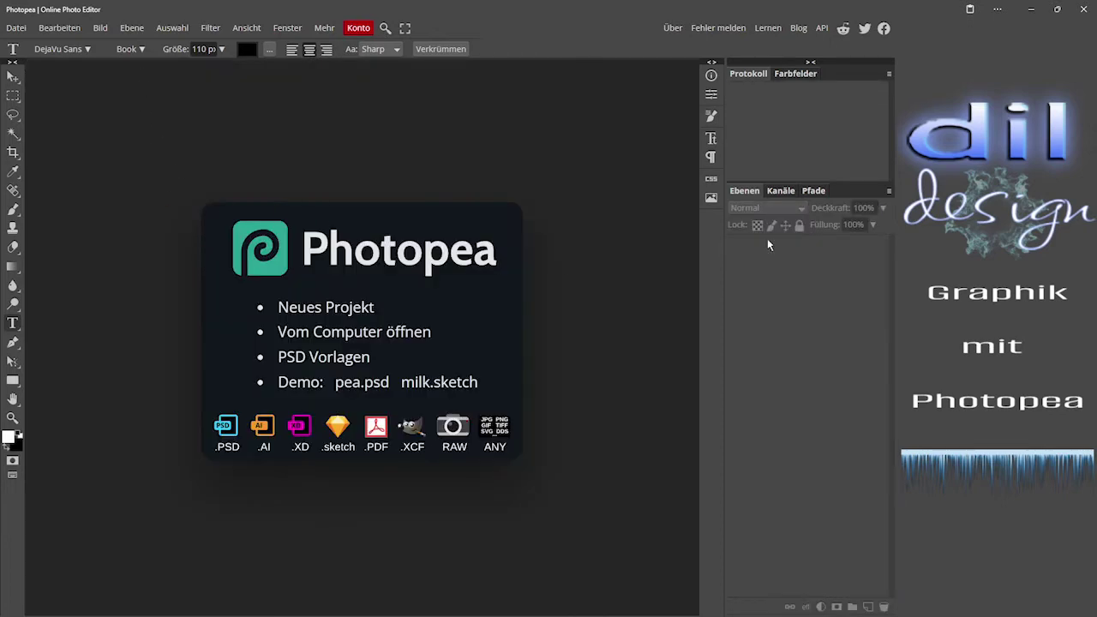
Open the image blatt.psd and duplicate its Background layer, replacing the first copy with a second one.
drag(548, 343, 342, 341)
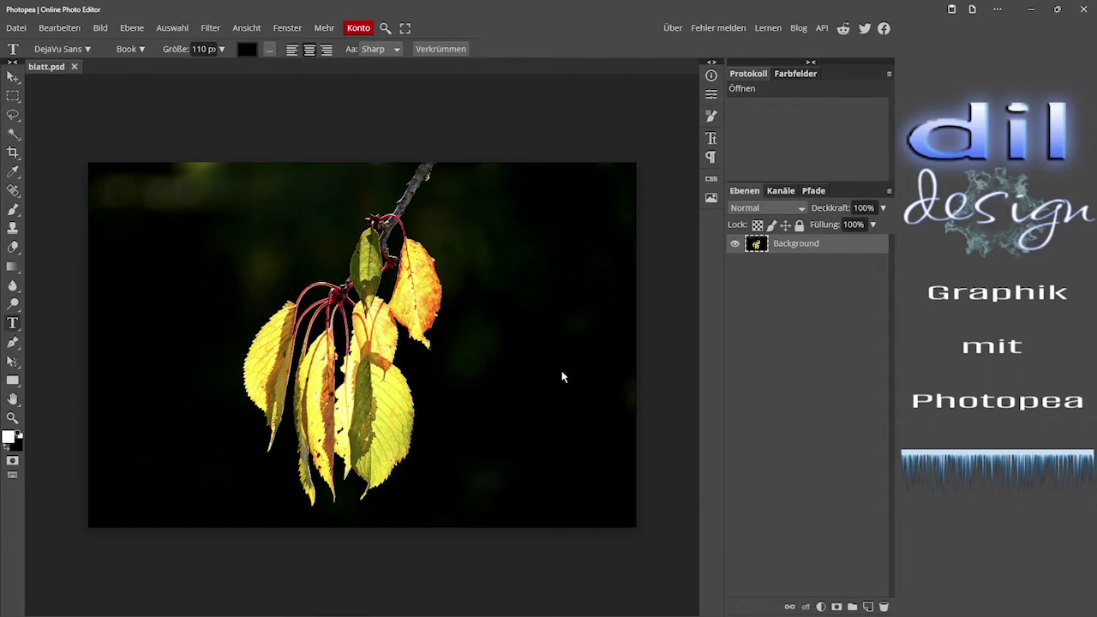
right_click(816, 246)
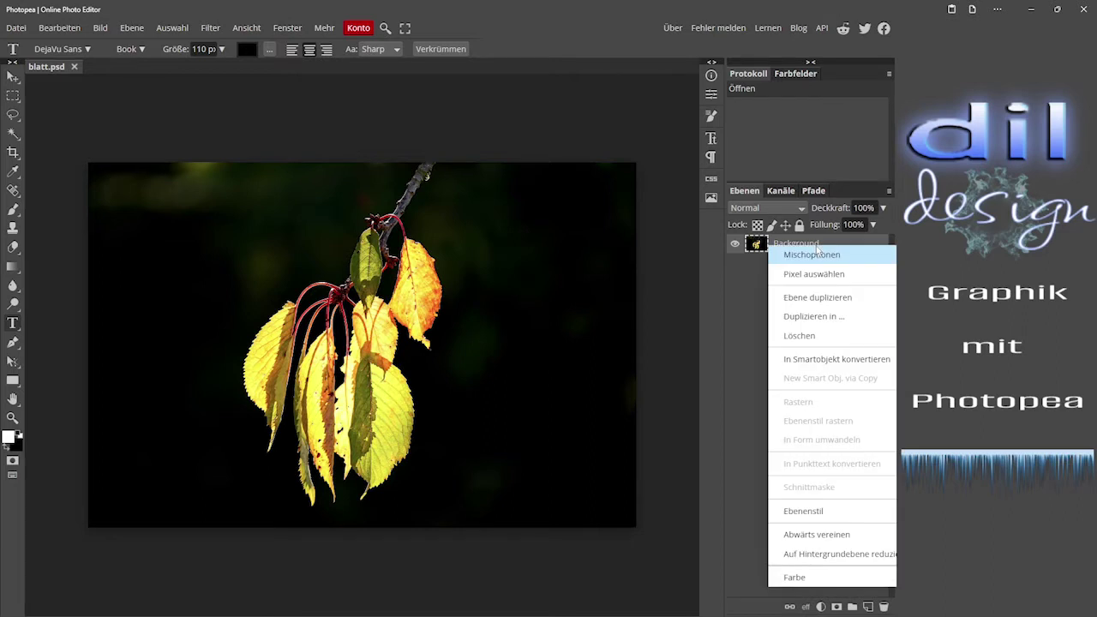
click(820, 297)
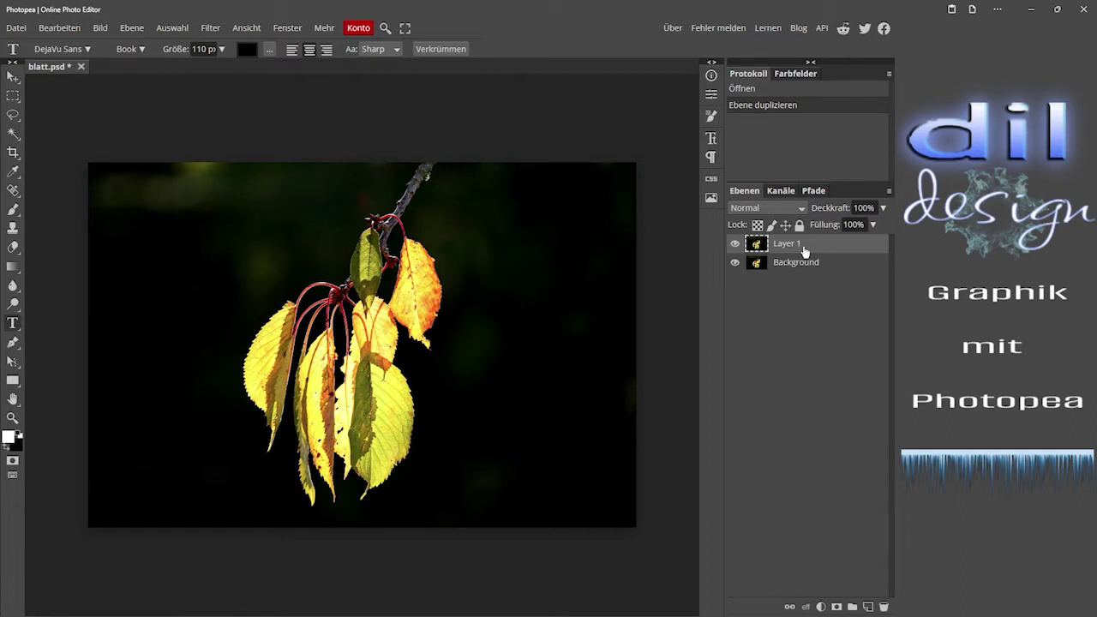
key(Delete)
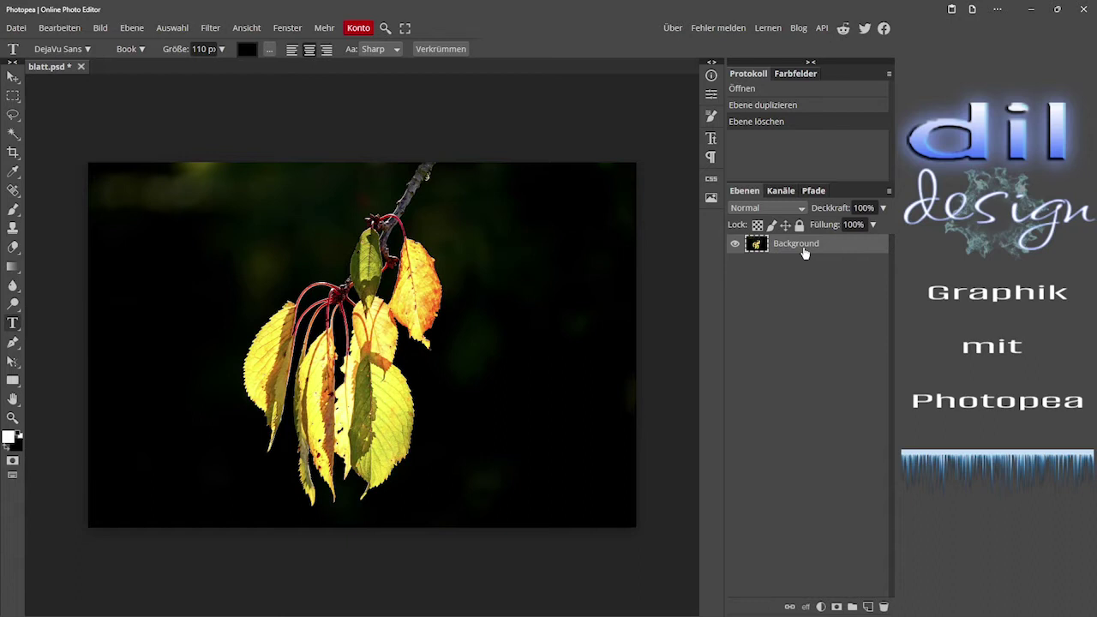
key(ctrl+j)
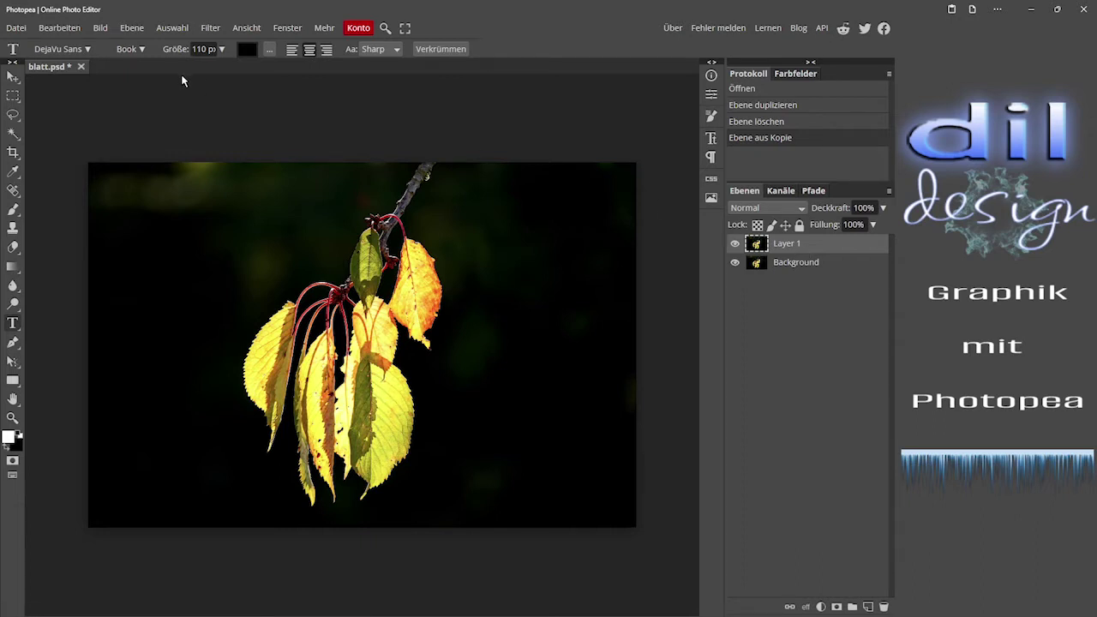
Try out the brightness of Layer 1 with Brightness/Contrast, lowering it to -150 and raising it to 4.
click(101, 28)
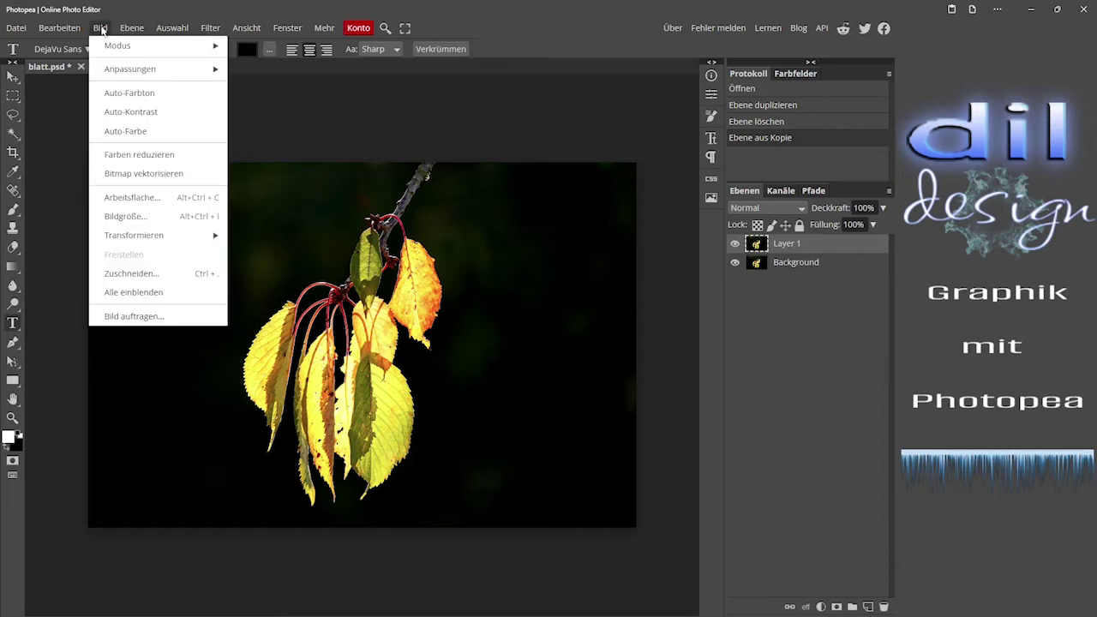
mouse_move(115, 74)
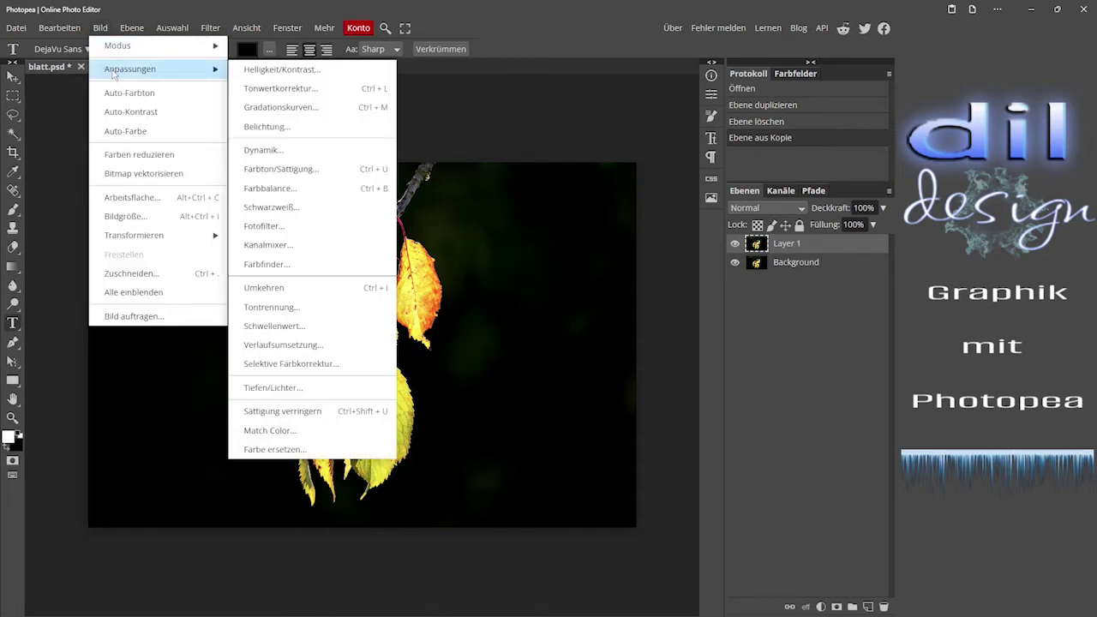
click(277, 75)
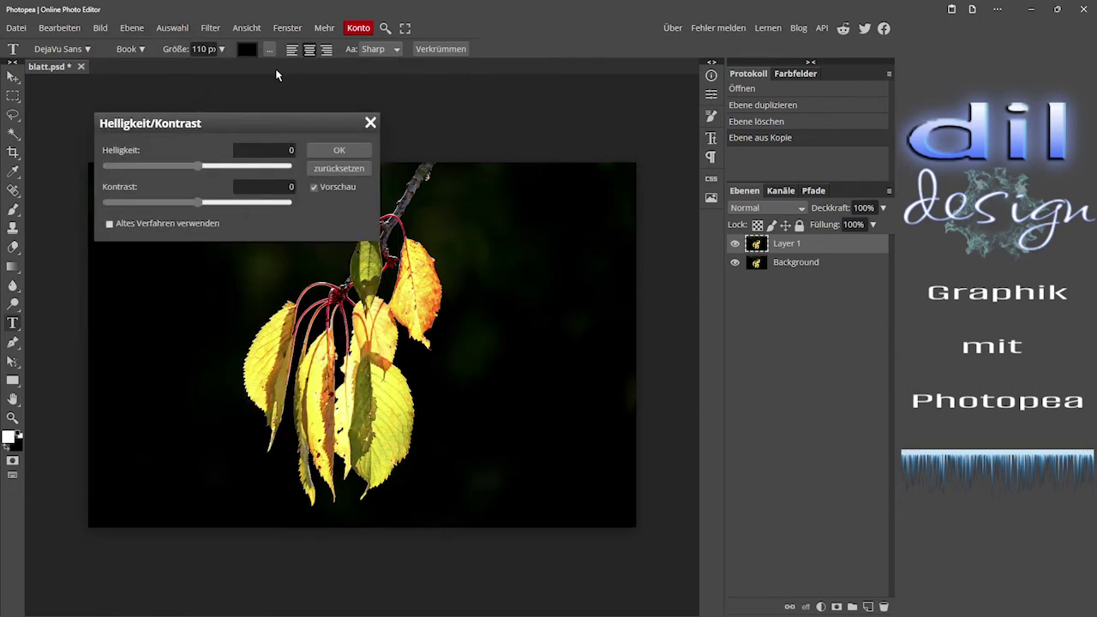
drag(270, 115, 674, 81)
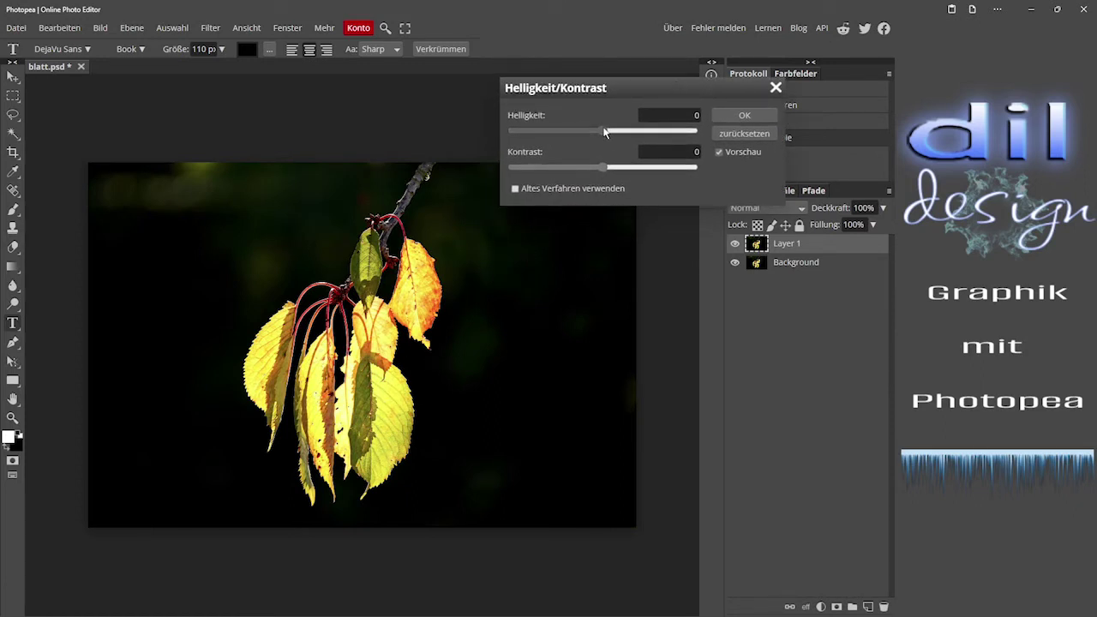
drag(604, 130, 517, 132)
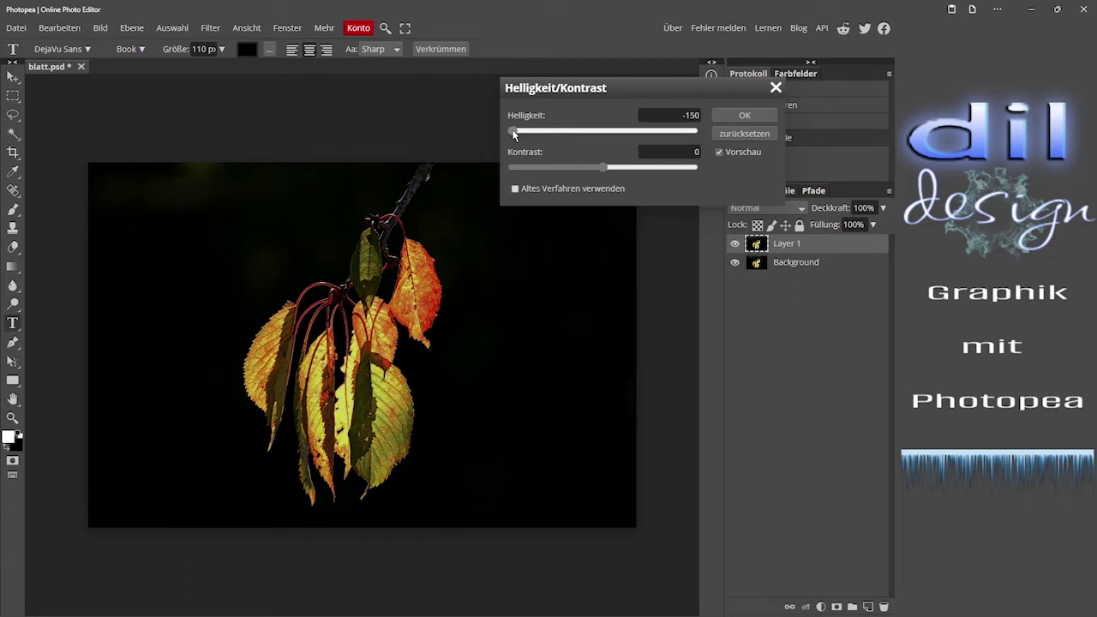
drag(514, 135, 605, 131)
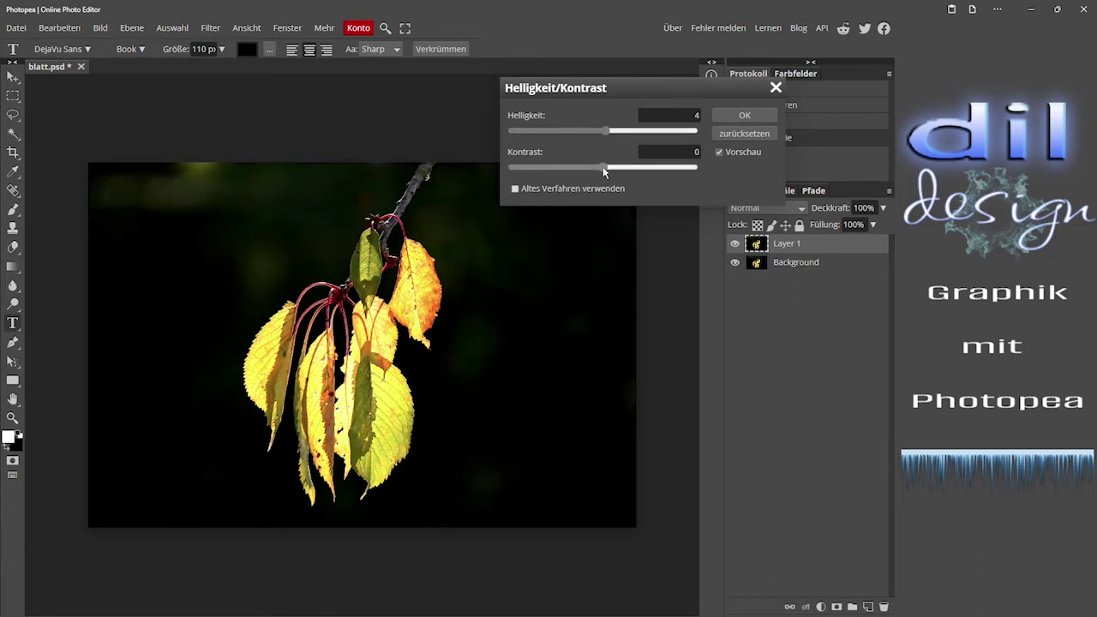
Try different contrast values on Layer 1, including 20 and -1, and discard the Brightness/Contrast adjustment.
mouse_move(603, 169)
mouse_down()
mouse_move(681, 167)
mouse_move(509, 164)
mouse_move(616, 167)
mouse_up()
mouse_move(615, 167)
mouse_down()
mouse_move(657, 167)
mouse_move(557, 167)
mouse_move(622, 168)
mouse_up()
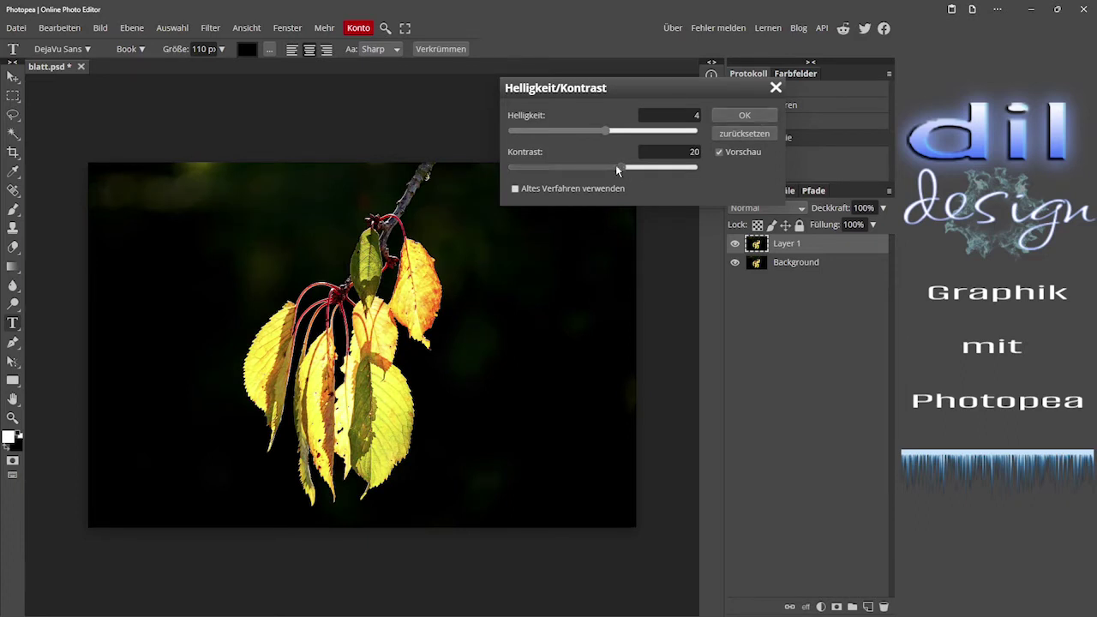
drag(620, 165, 628, 168)
drag(625, 168, 521, 165)
click(601, 167)
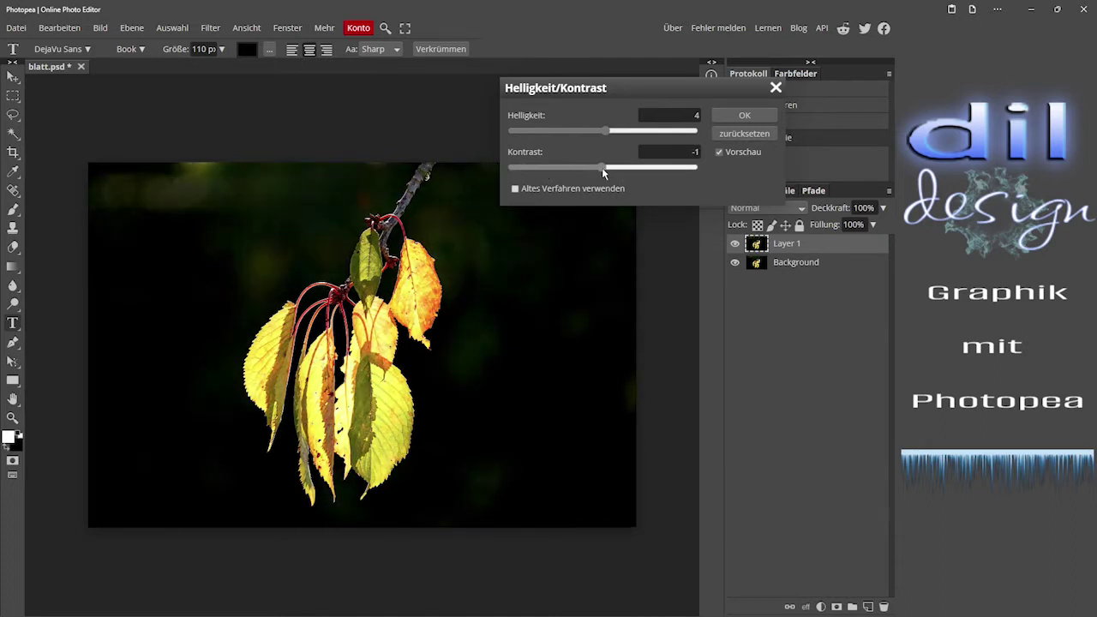
click(775, 87)
Start a Levels adjustment on Layer 1, test a black input level of 99 and return it to 0.
click(100, 27)
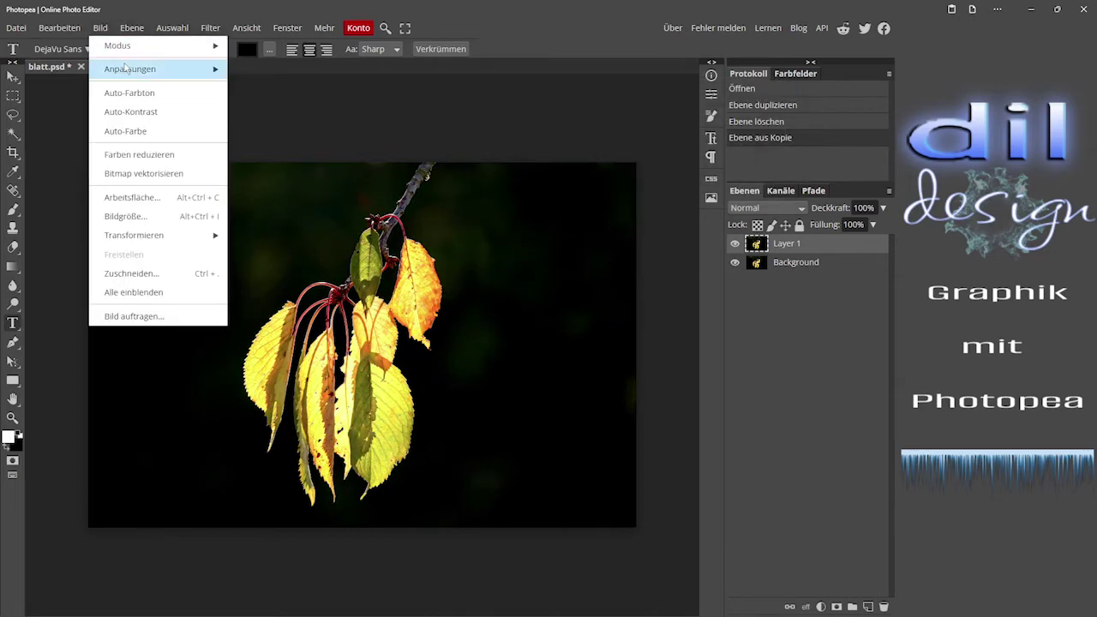
mouse_move(127, 69)
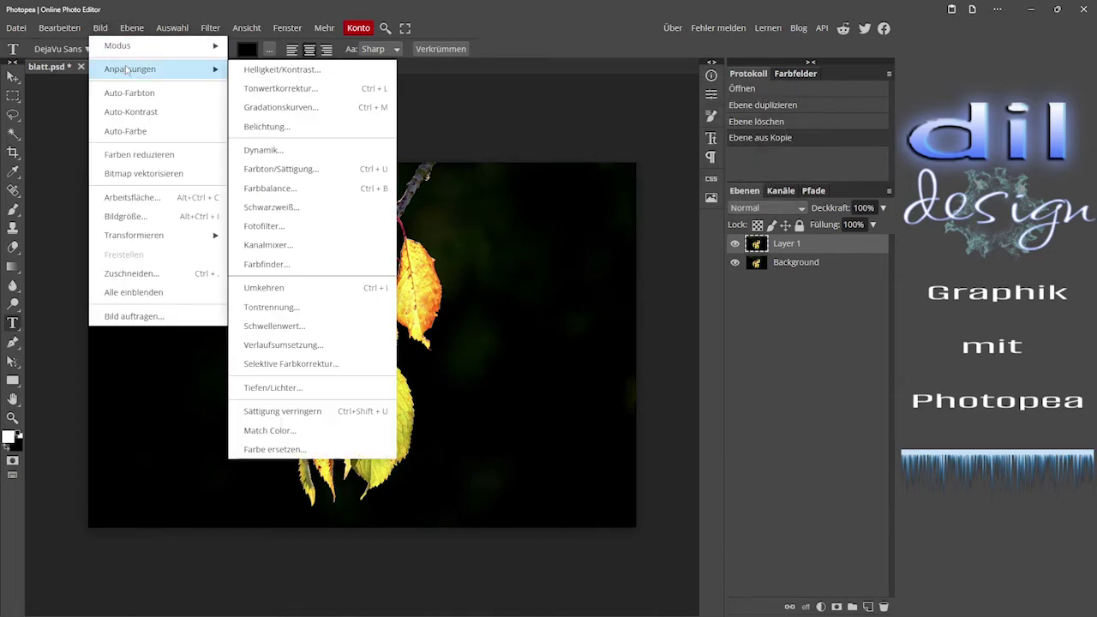
click(287, 90)
drag(289, 130, 676, 93)
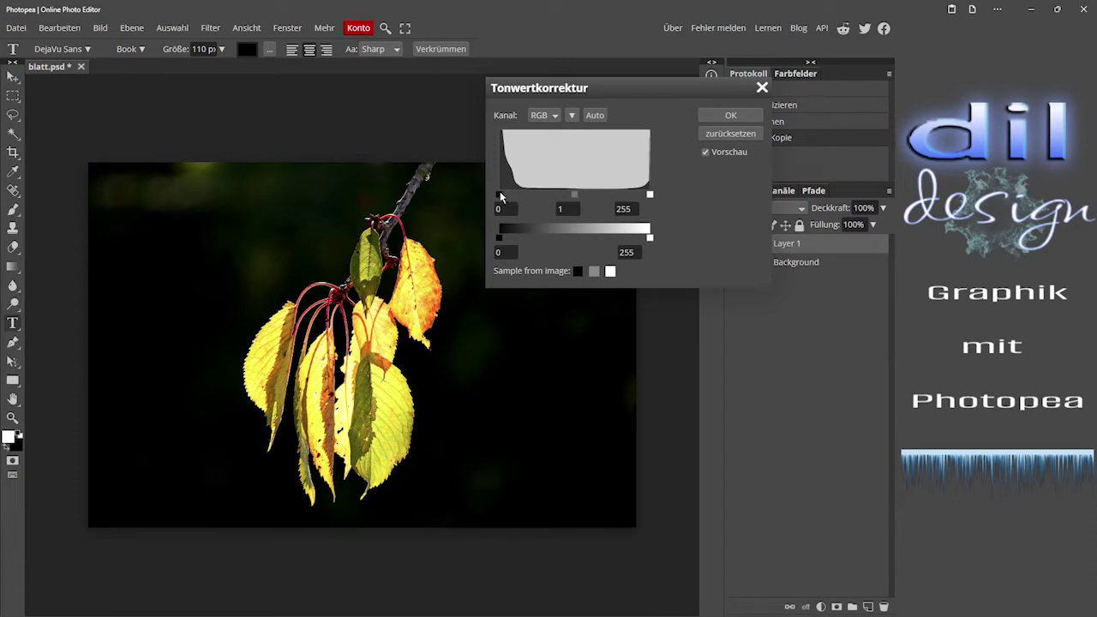
drag(498, 193, 552, 196)
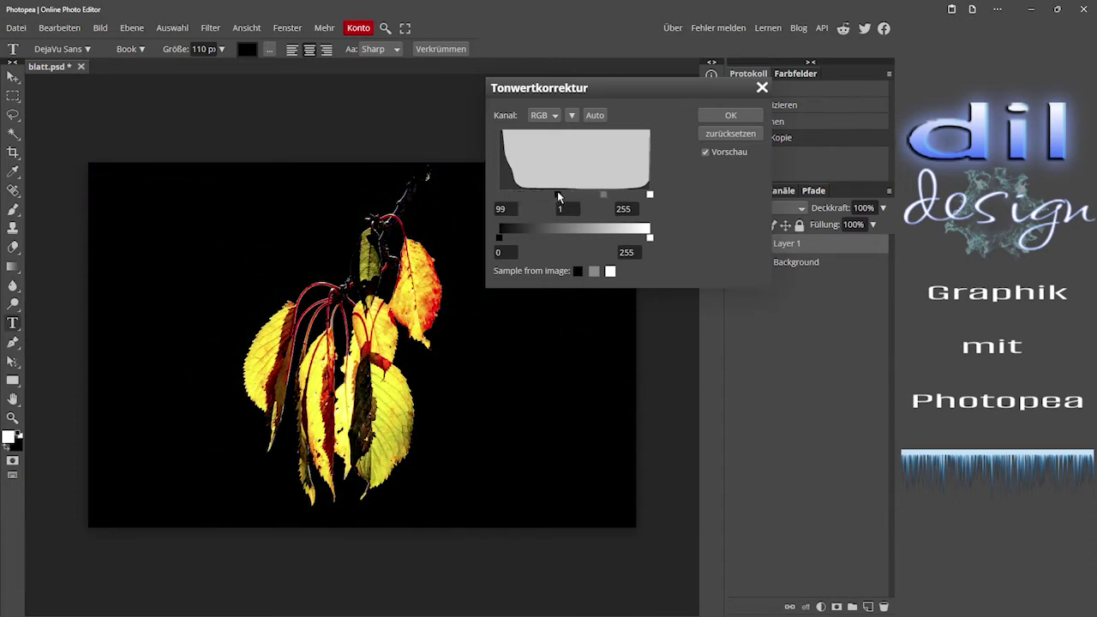
drag(557, 193, 466, 195)
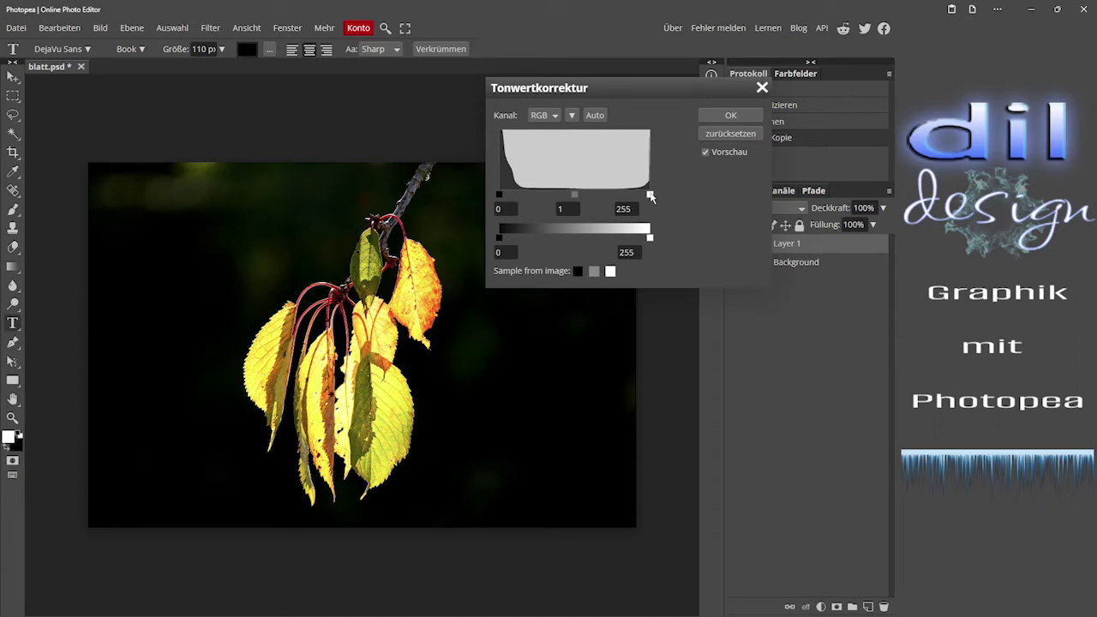
Test a white input level of 44, return it to 255 and set the midtone input level to 1.38.
drag(650, 197, 526, 200)
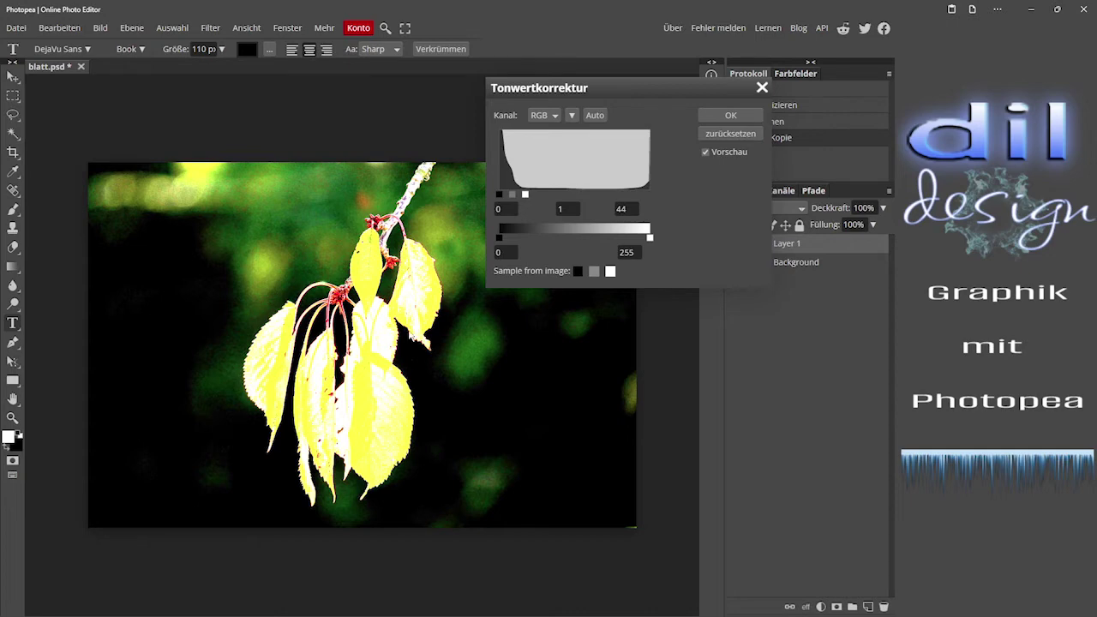
drag(528, 194, 651, 196)
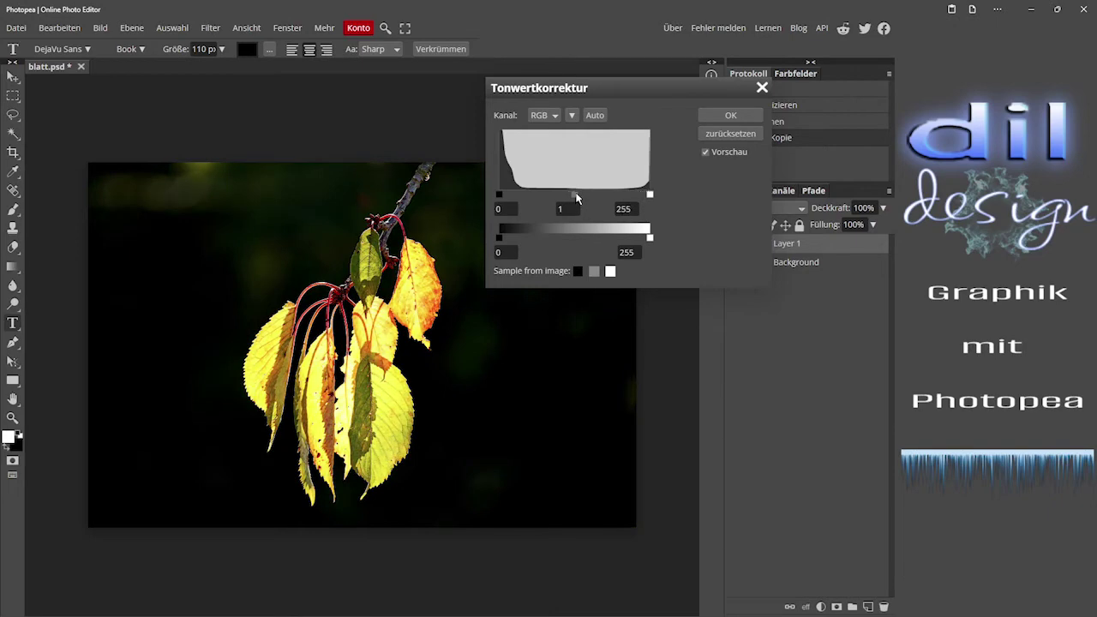
mouse_move(576, 195)
mouse_down()
mouse_move(527, 195)
mouse_move(636, 193)
mouse_move(548, 195)
mouse_move(562, 195)
mouse_up()
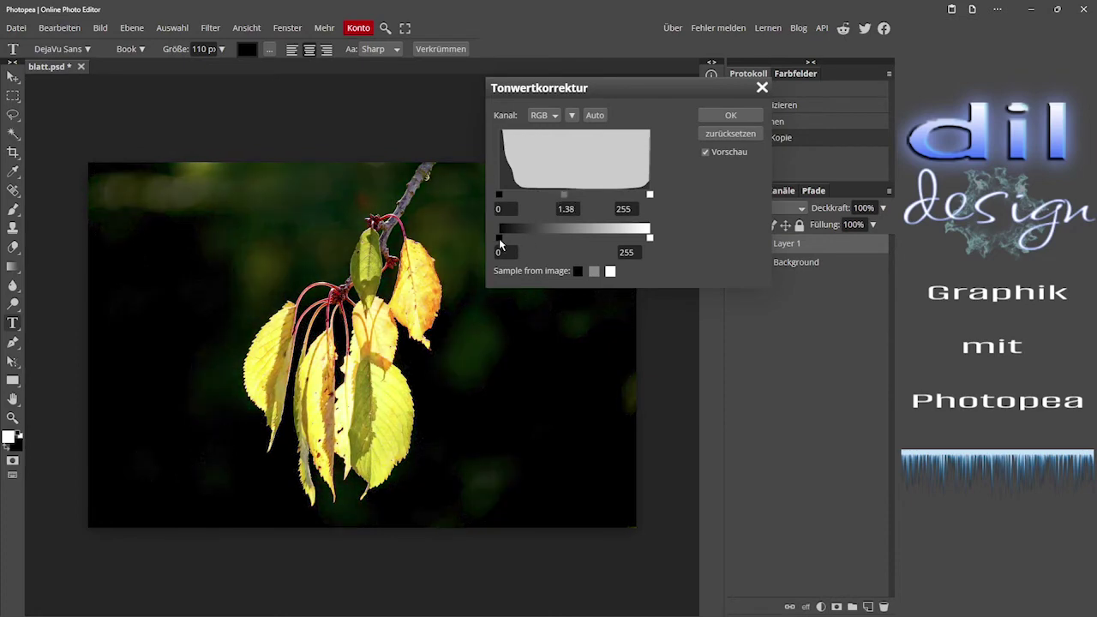
Test the black and white output levels in the Levels adjustment and discard the adjustment.
mouse_move(500, 239)
mouse_down()
mouse_move(589, 238)
mouse_move(499, 238)
mouse_up()
drag(651, 242, 675, 244)
click(762, 88)
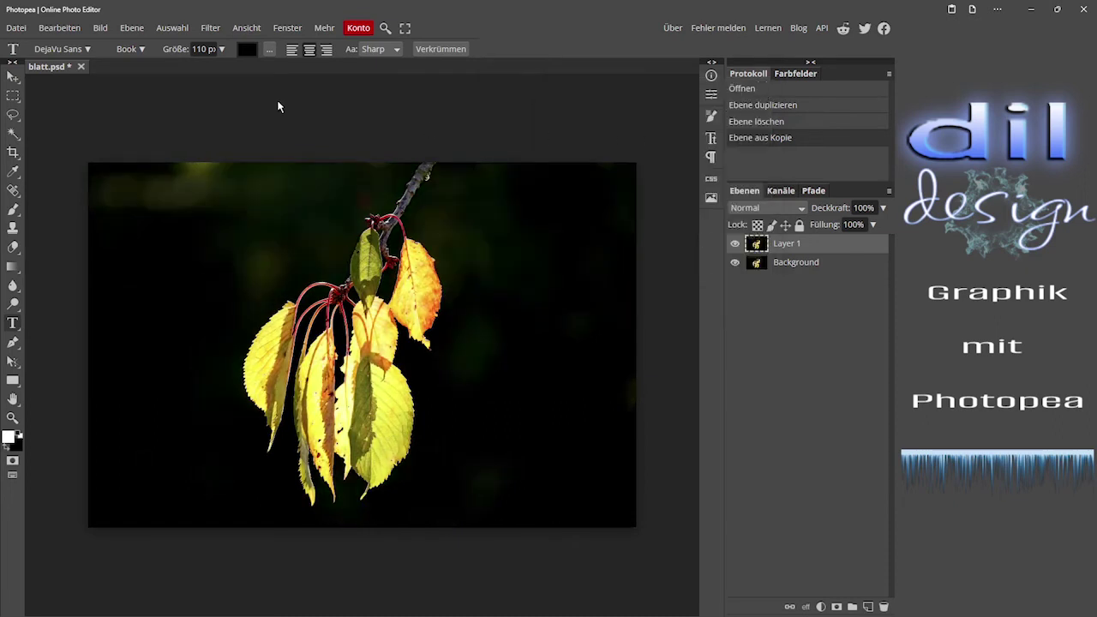
Try a Curves adjustment on Layer 1's RGB channel with points at input 27, output 91 and input 127, output 144, and reset the curve.
click(104, 30)
mouse_move(118, 69)
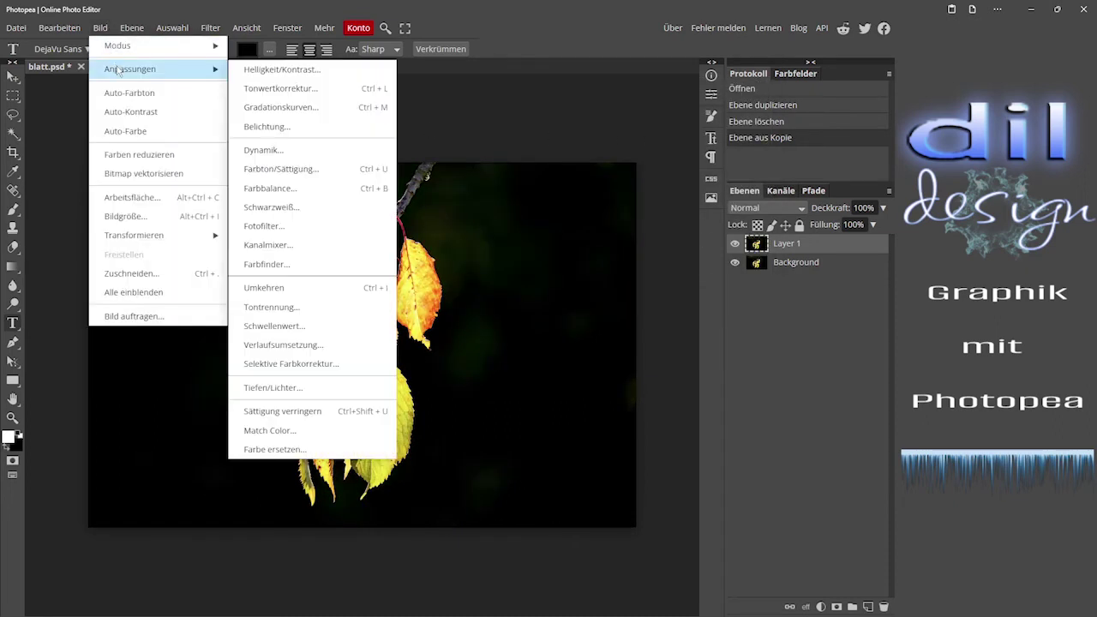
click(301, 107)
drag(276, 126, 676, 100)
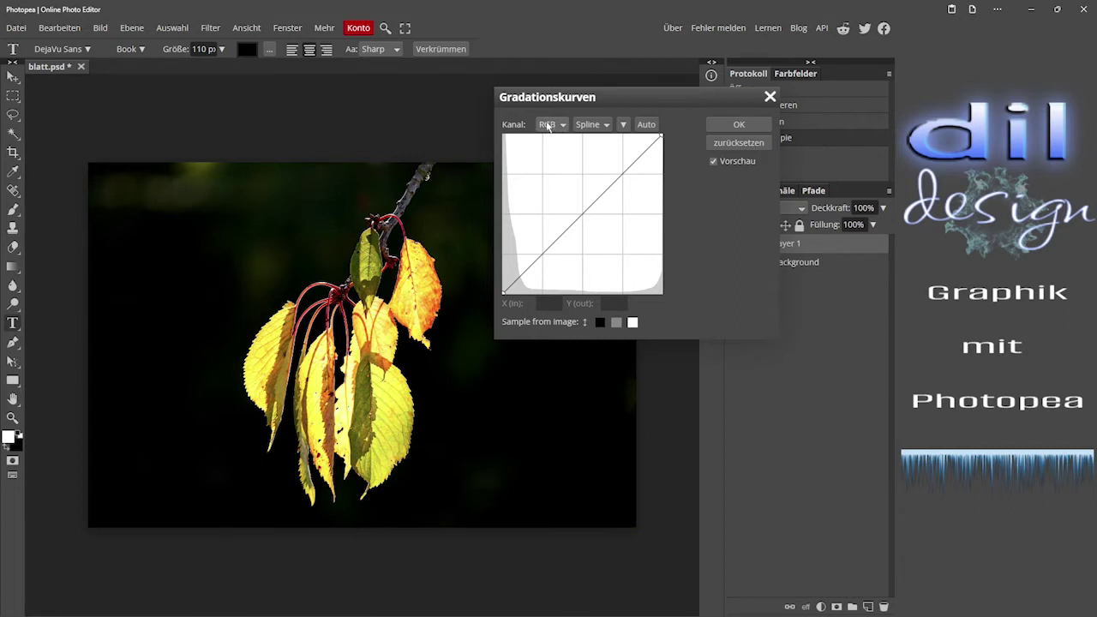
click(583, 218)
drag(584, 219, 531, 235)
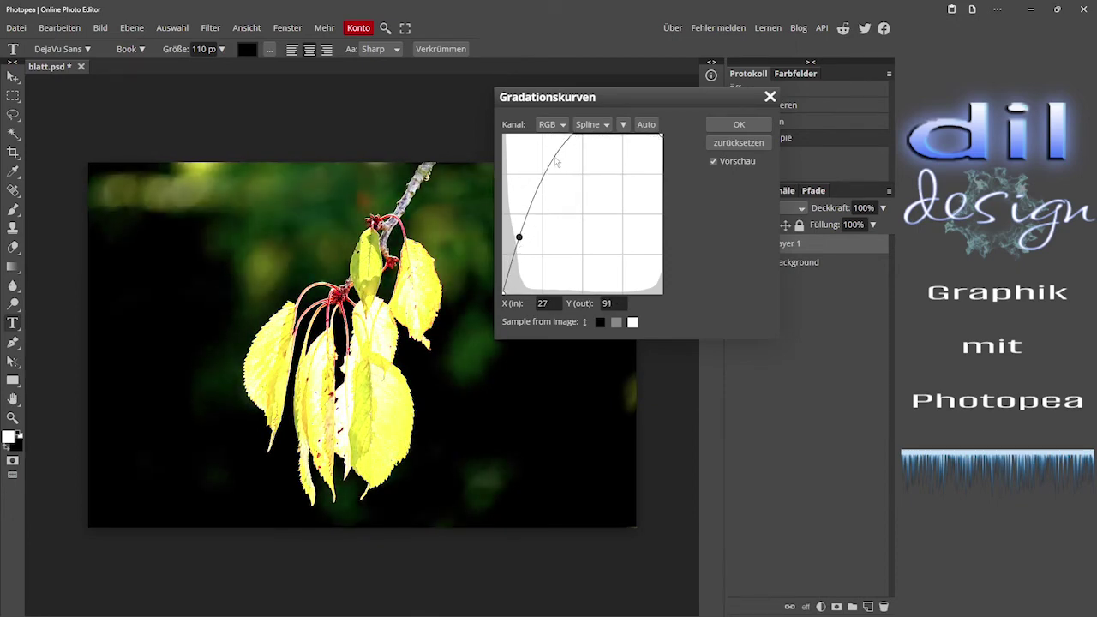
drag(557, 161, 582, 203)
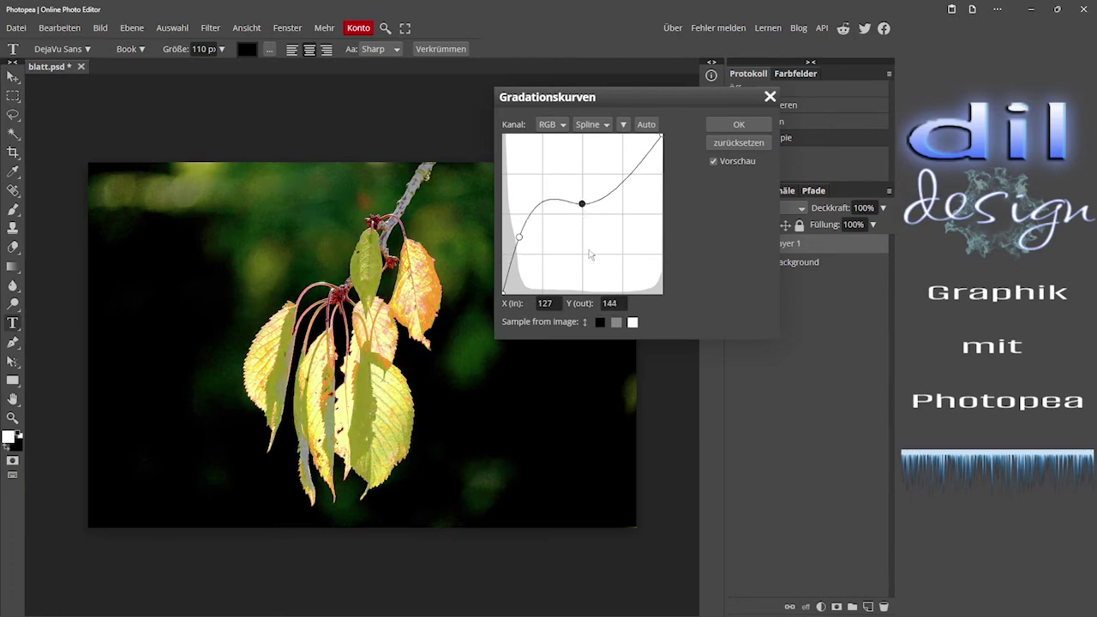
click(742, 143)
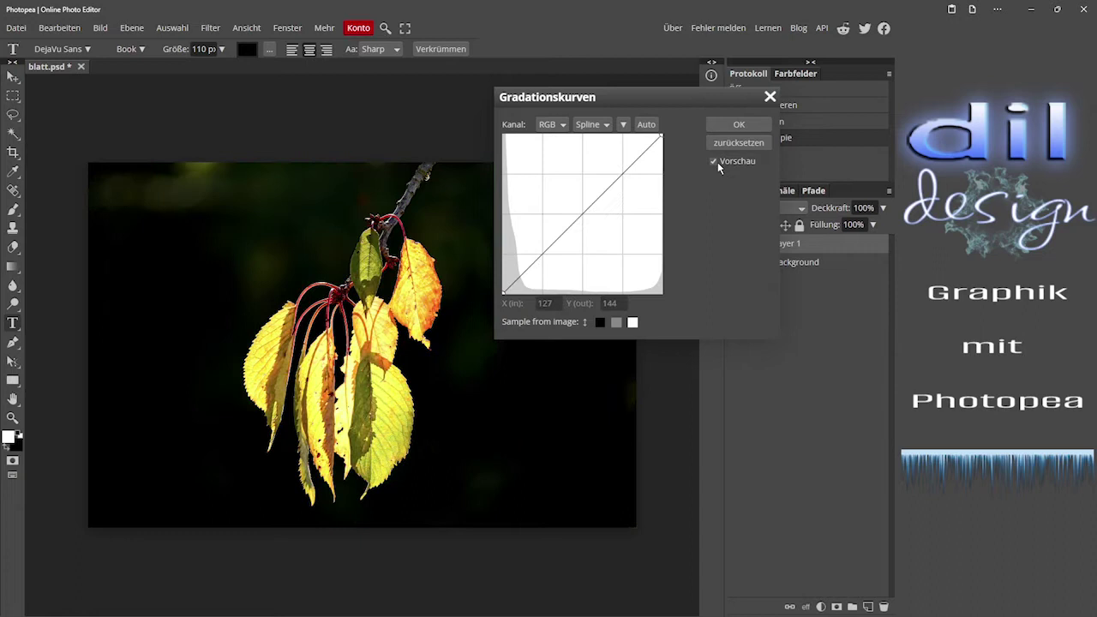
Try bending the red channel's curve down to input 176, output 81, and reset it.
click(563, 125)
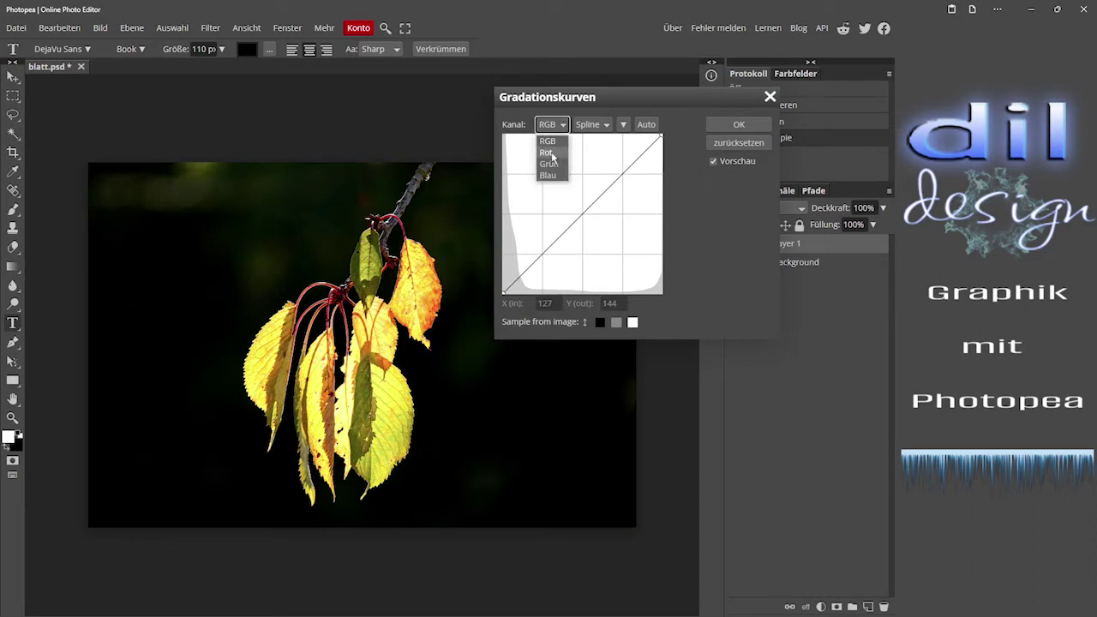
click(552, 154)
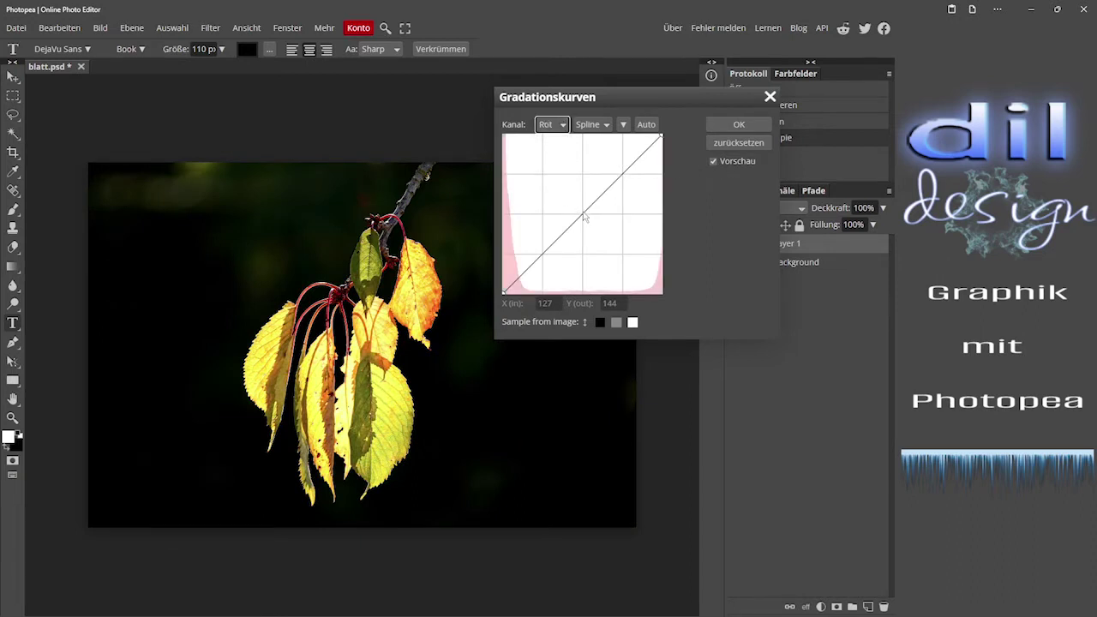
drag(585, 219, 616, 249)
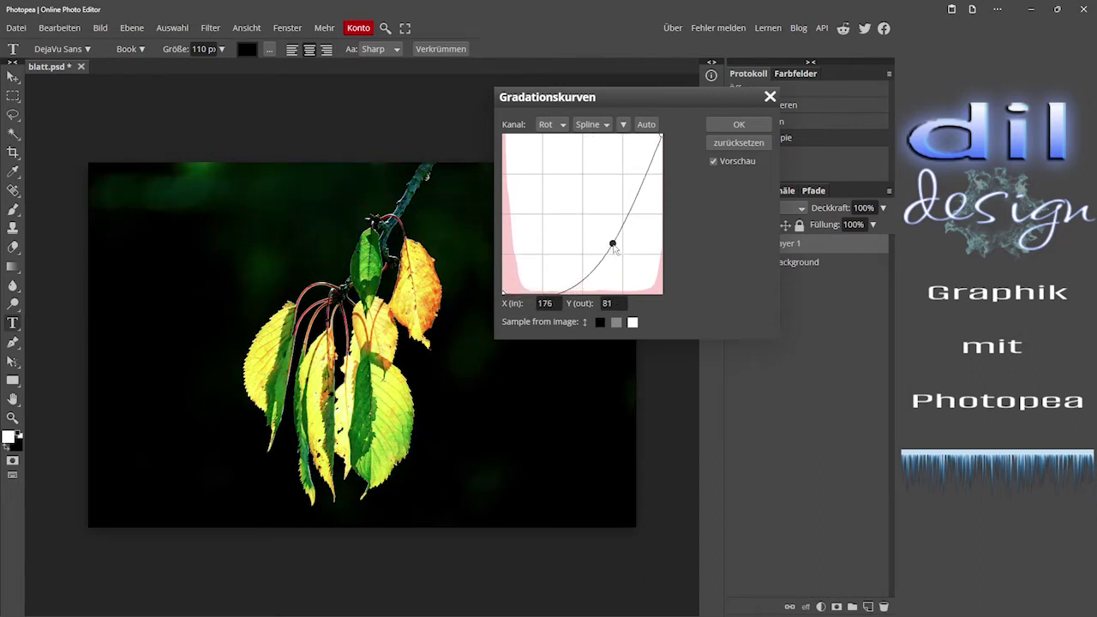
click(739, 142)
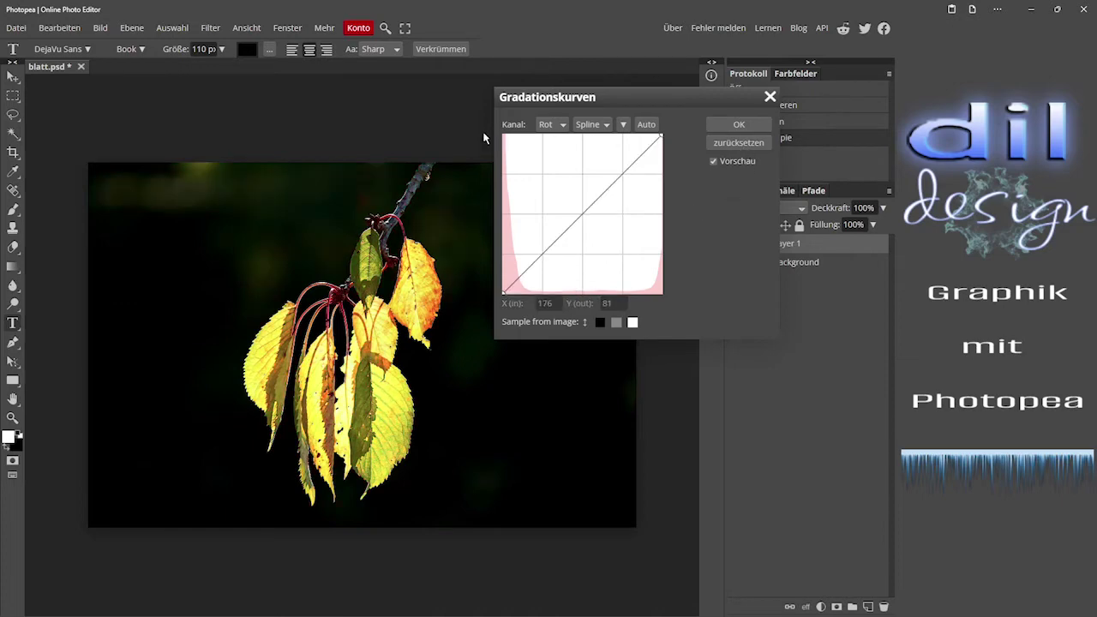
Try bending the green channel's curve down to input 150, output 58, and reset it.
click(557, 125)
click(548, 163)
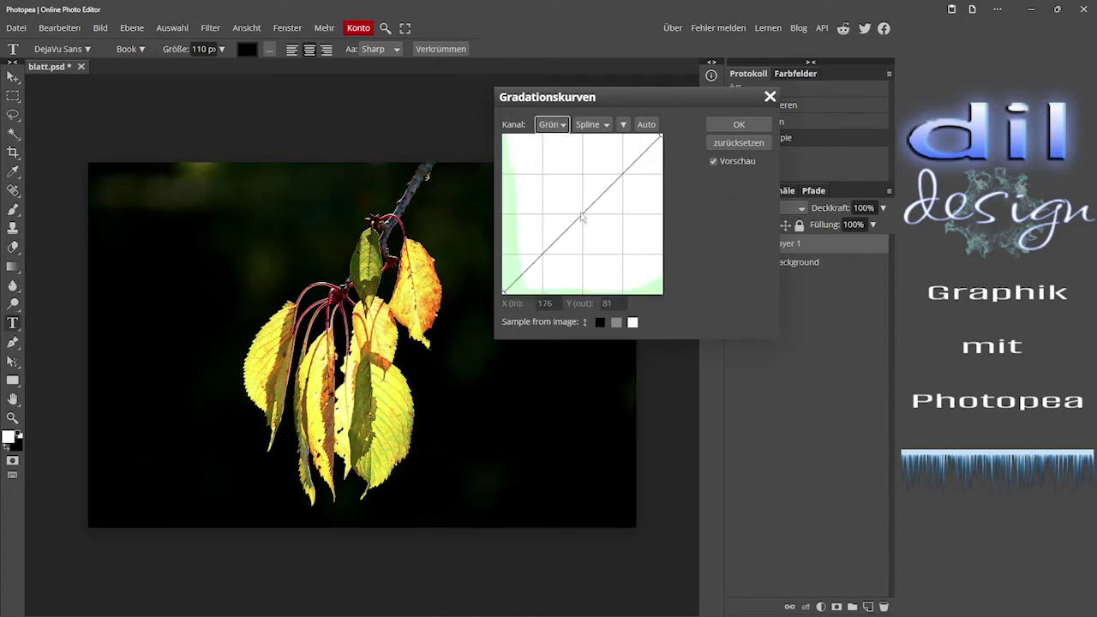
drag(583, 220, 596, 258)
click(742, 144)
Try bending the blue channel's curve down to input 126, output 97, and discard the Curves adjustment.
click(562, 126)
click(546, 175)
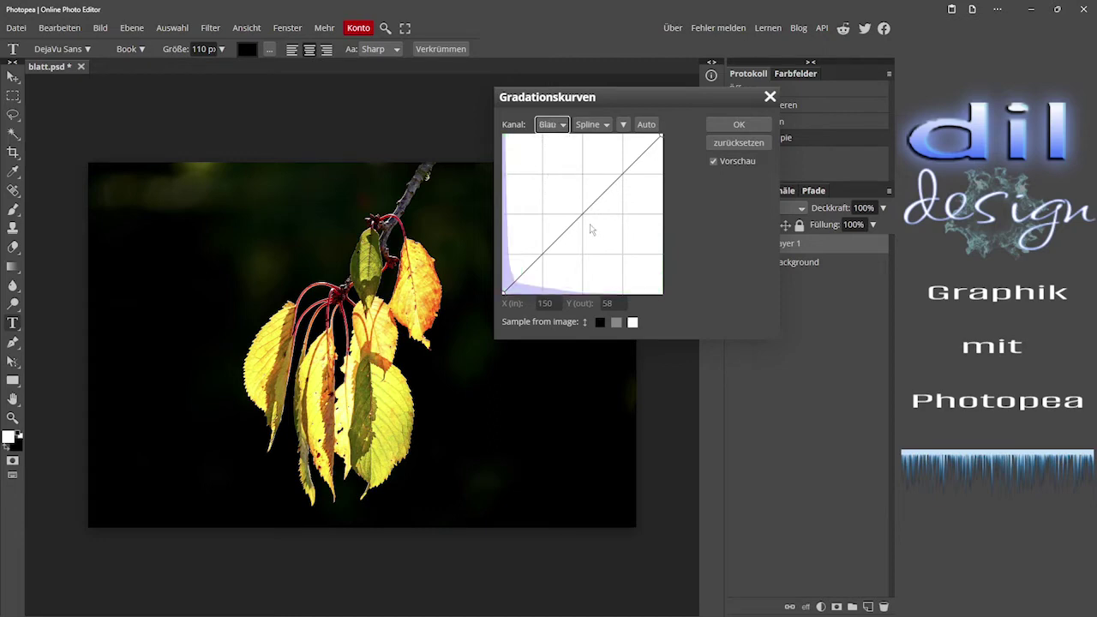
mouse_move(581, 220)
mouse_down()
mouse_move(542, 188)
mouse_move(514, 192)
mouse_move(615, 267)
mouse_move(583, 239)
mouse_up()
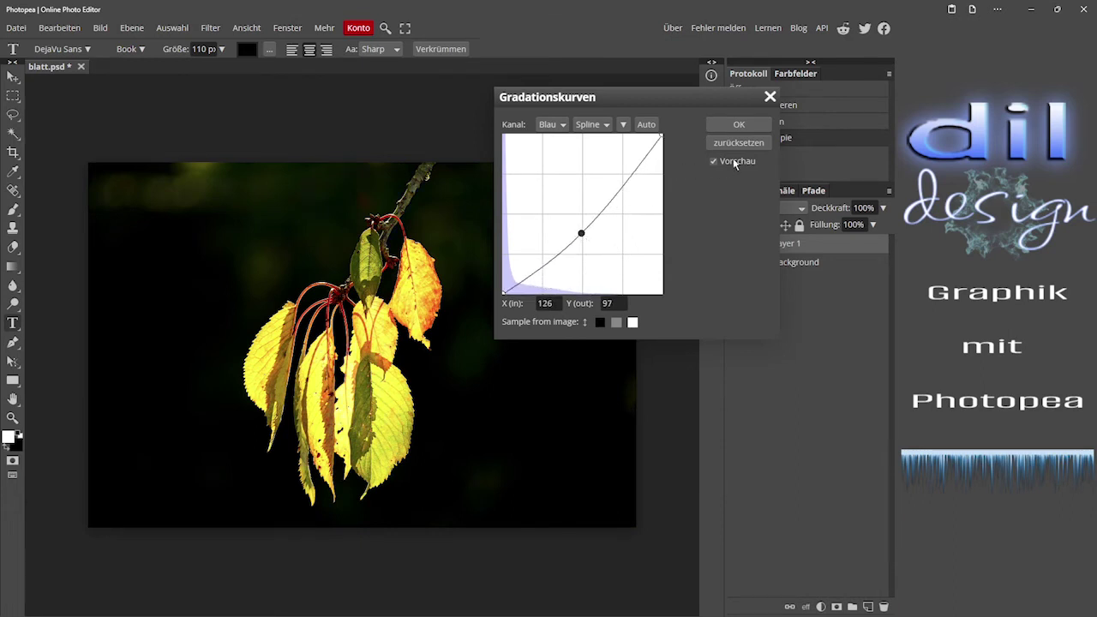
click(769, 97)
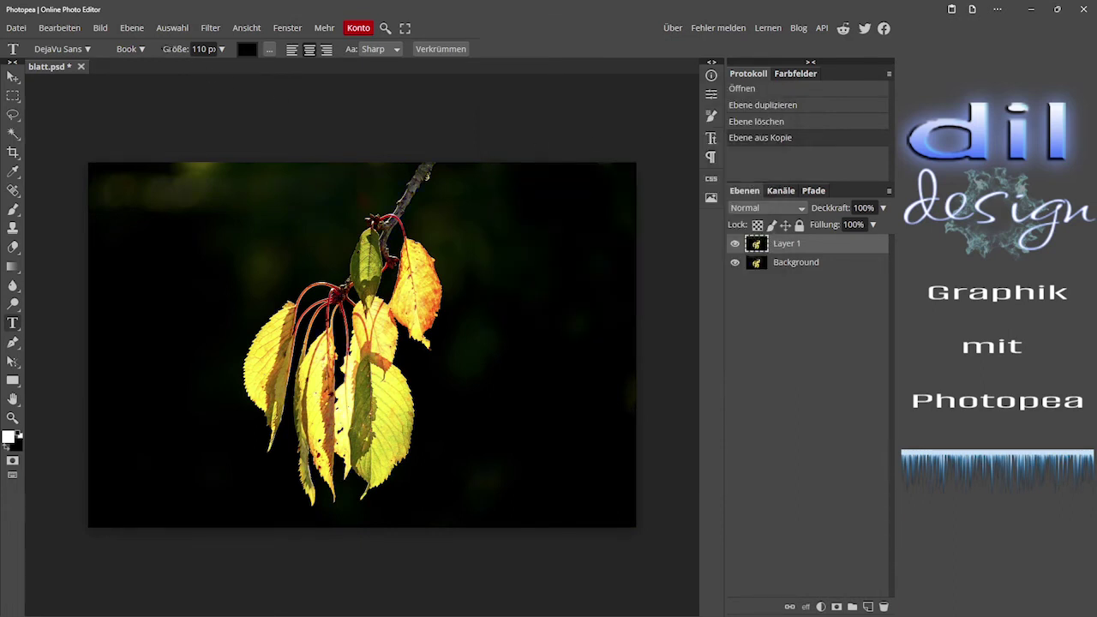
Start an Exposure adjustment on Layer 1 and test an exposure of 0.600.
click(100, 31)
mouse_move(118, 70)
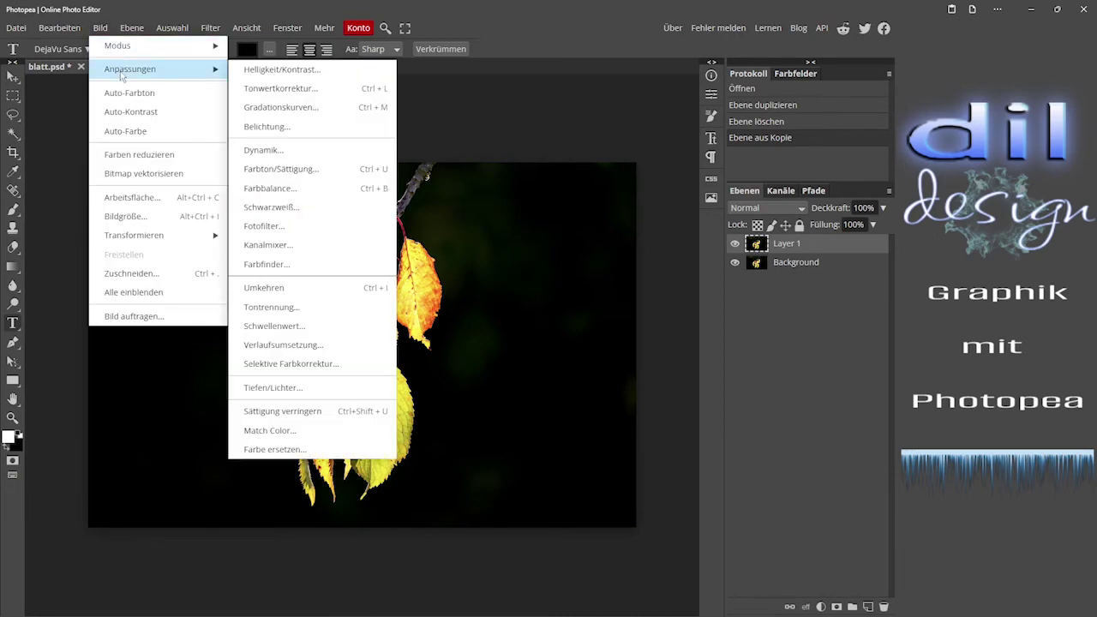
click(280, 129)
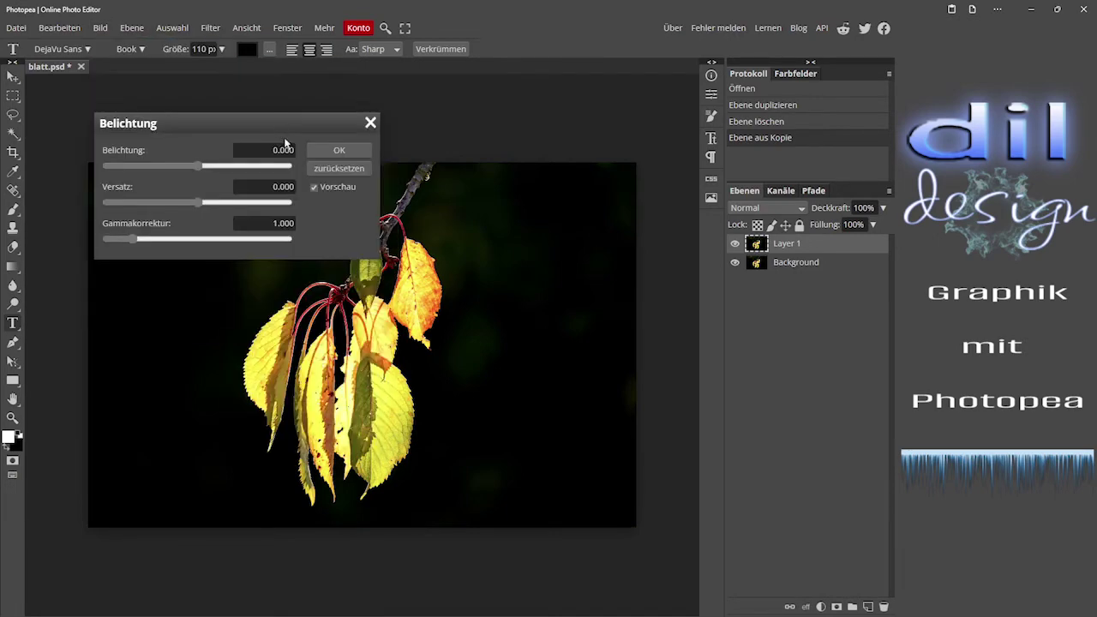
drag(282, 129, 628, 90)
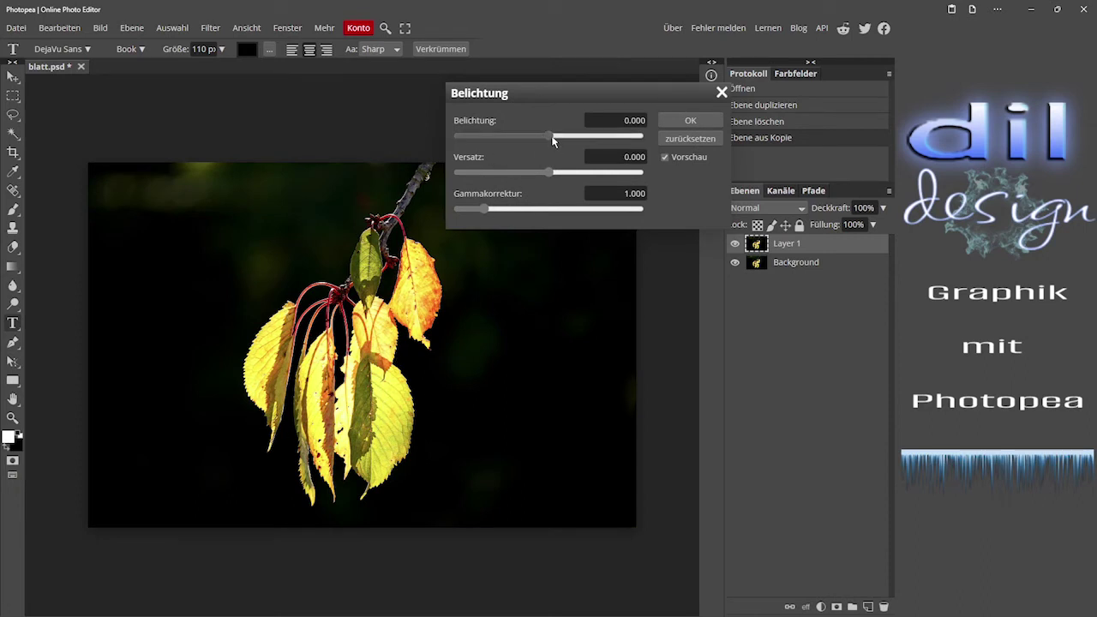
drag(551, 138, 552, 138)
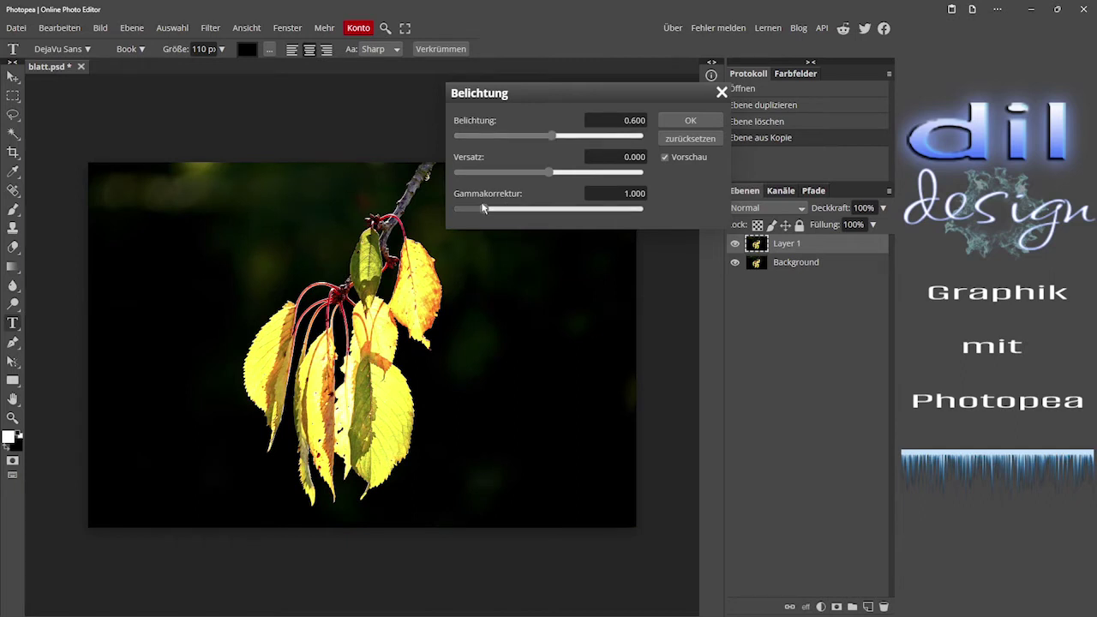
Test a strongly raised gamma correction, lower it to 0.952 and discard the Exposure adjustment.
drag(483, 208, 613, 214)
drag(616, 209, 484, 209)
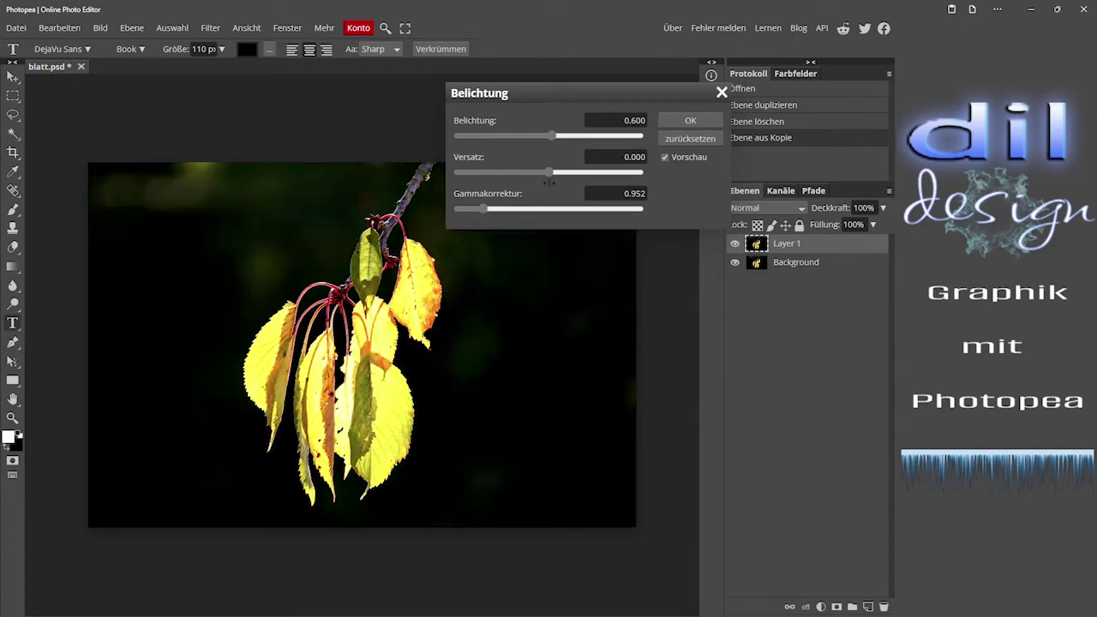
click(722, 92)
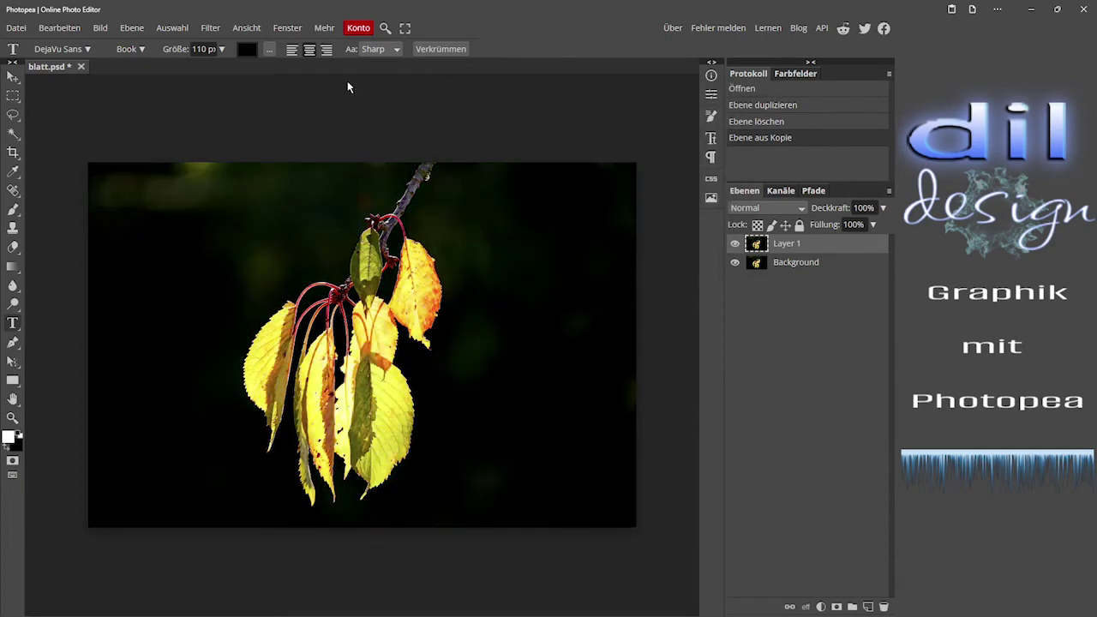
Try a Vibrance adjustment on Layer 1 with vibrance -21 and saturation -1, and discard it.
click(100, 29)
mouse_move(118, 73)
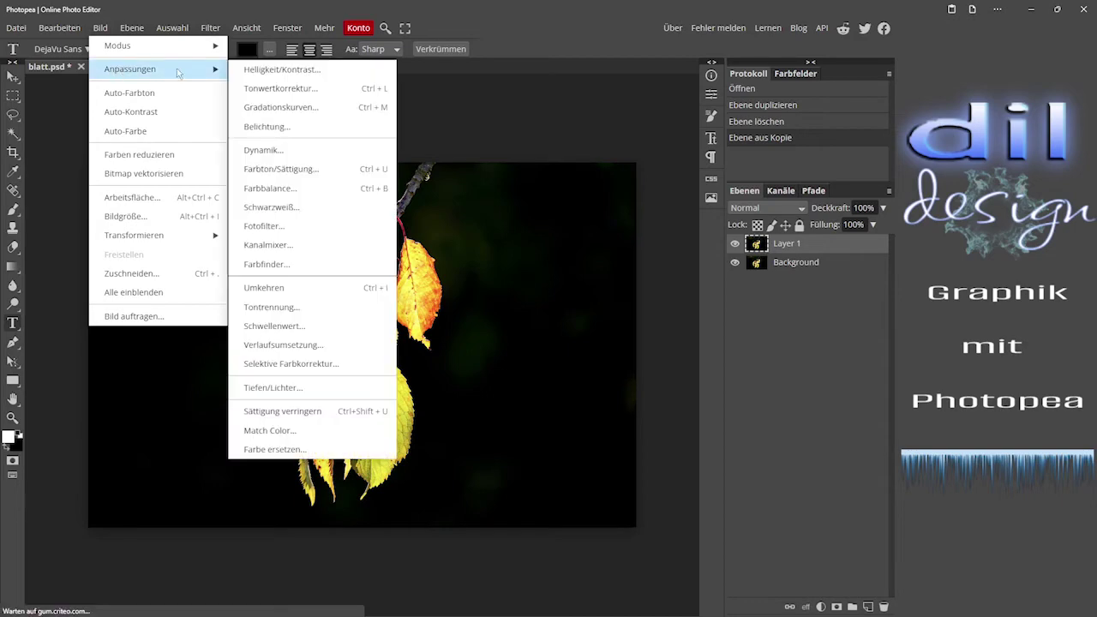
click(281, 151)
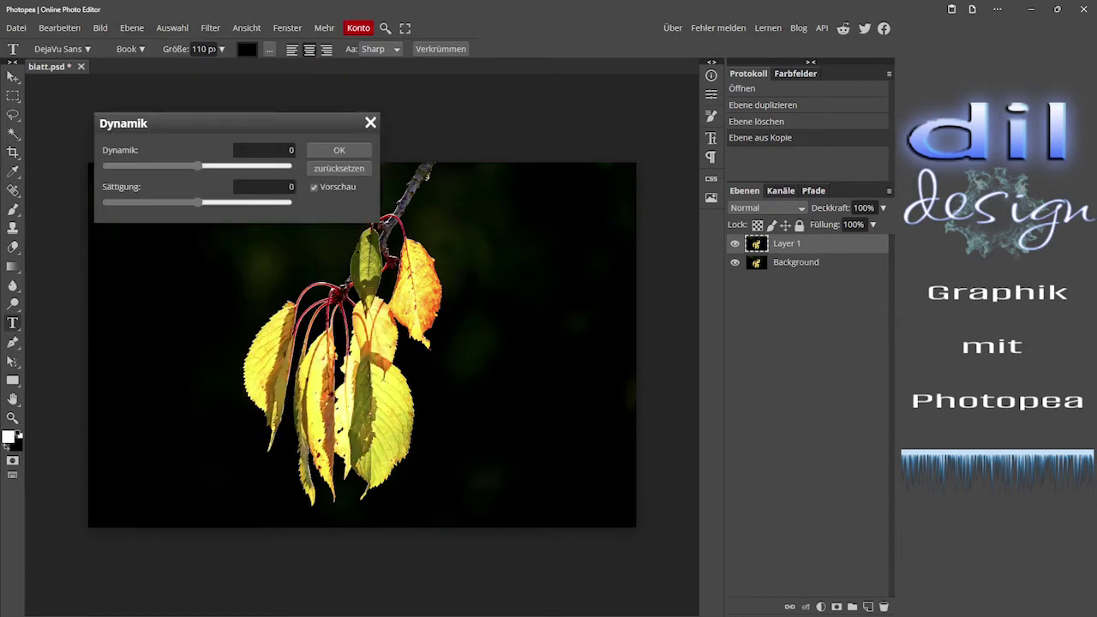
drag(291, 135, 662, 113)
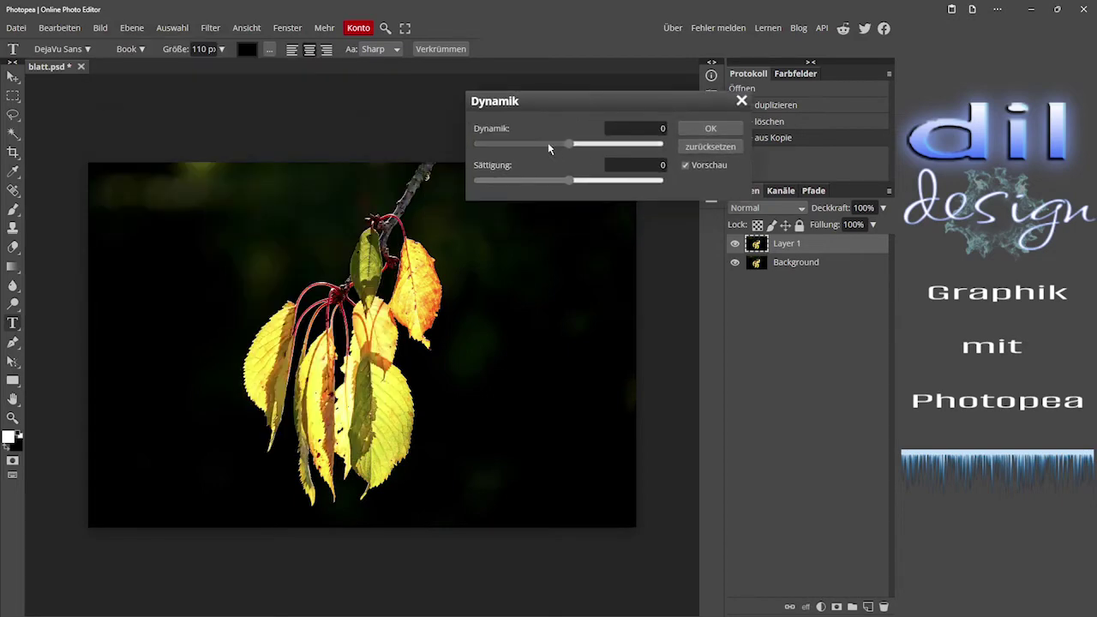
mouse_move(571, 146)
mouse_down()
mouse_move(634, 145)
mouse_move(474, 144)
mouse_move(613, 146)
mouse_move(507, 146)
mouse_move(590, 145)
mouse_up()
drag(589, 144, 553, 140)
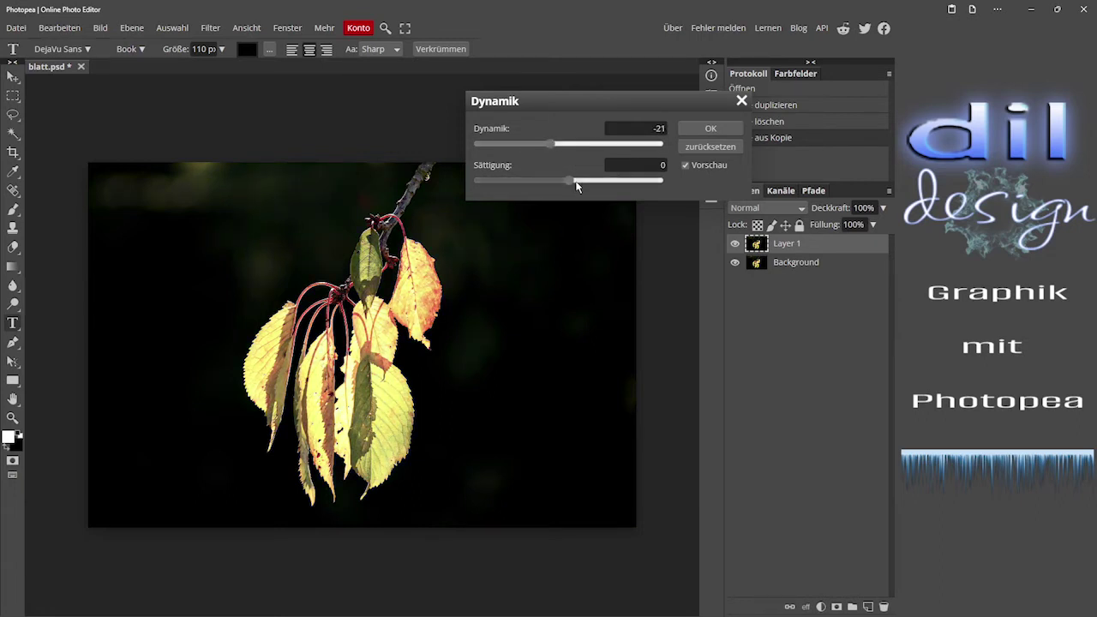
mouse_move(572, 181)
mouse_down()
mouse_move(501, 179)
mouse_move(645, 187)
mouse_move(477, 177)
mouse_move(569, 181)
mouse_up()
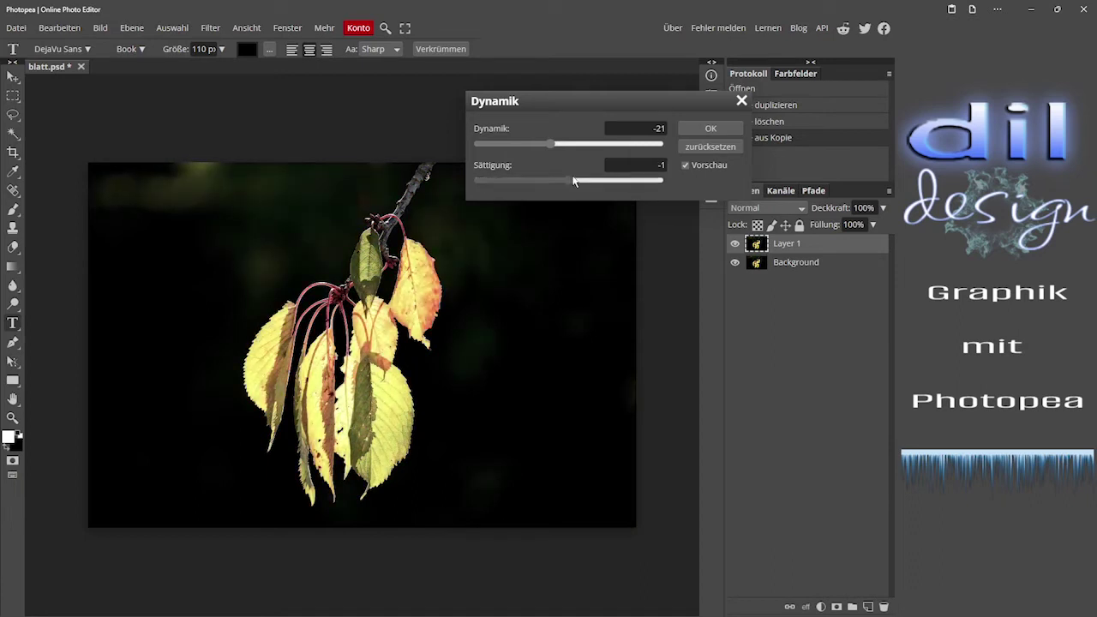
click(741, 103)
Start a Hue/Saturation adjustment on Layer 1, keeping its dialog clear of the leaves.
click(99, 28)
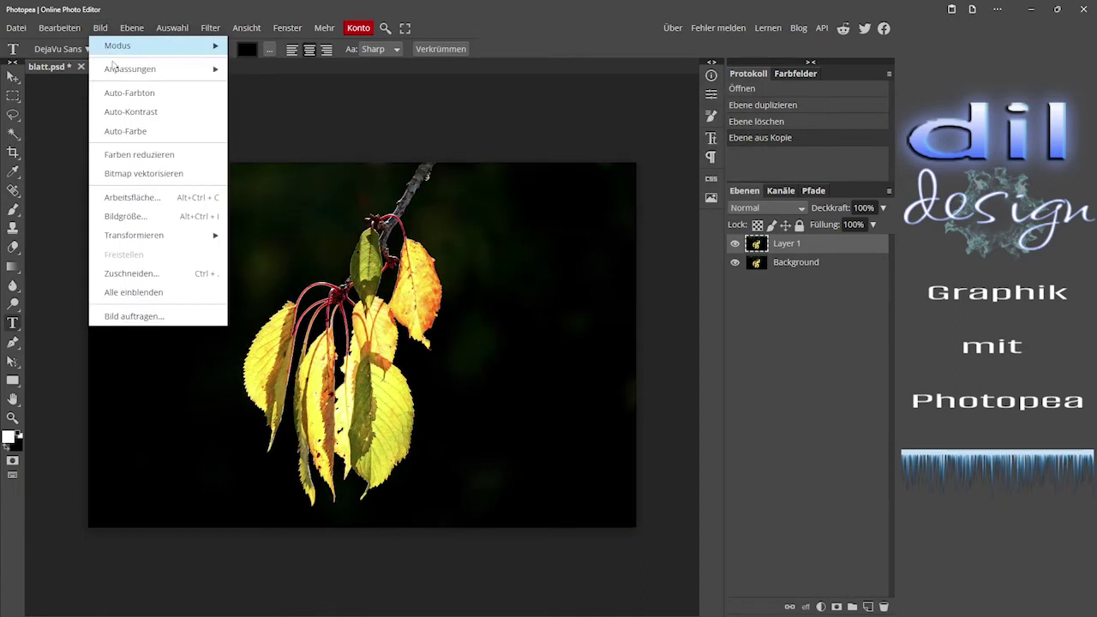
mouse_move(116, 69)
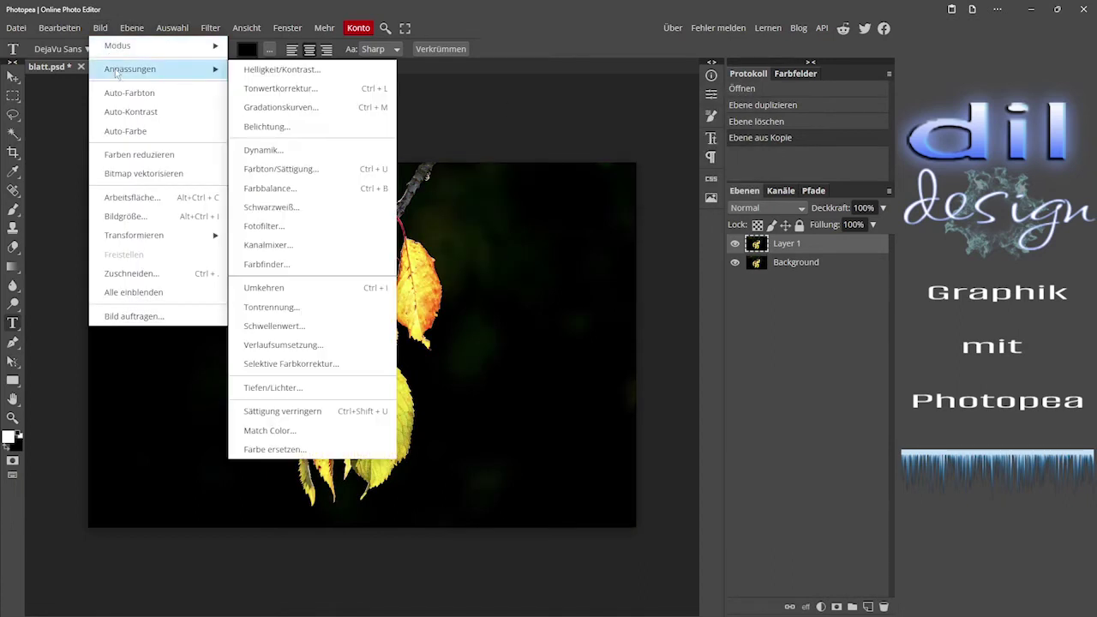
click(265, 172)
drag(257, 118, 592, 81)
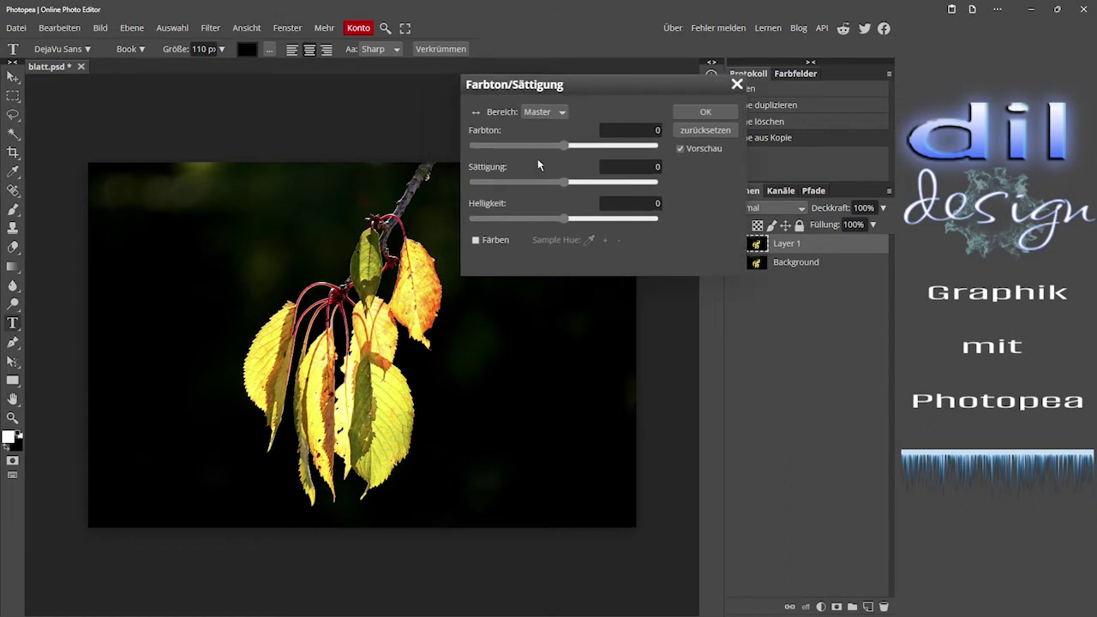
Try colorizing Layer 1 with hue -75, saturation 100 and lightness -15, and turn colorizing off again.
click(475, 241)
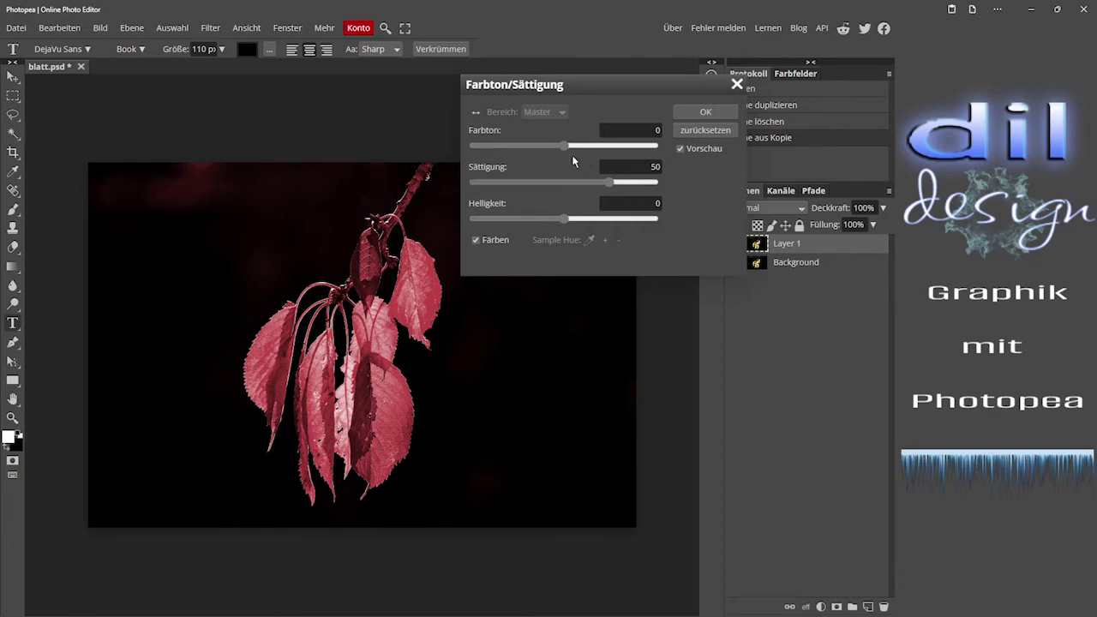
drag(564, 146, 530, 146)
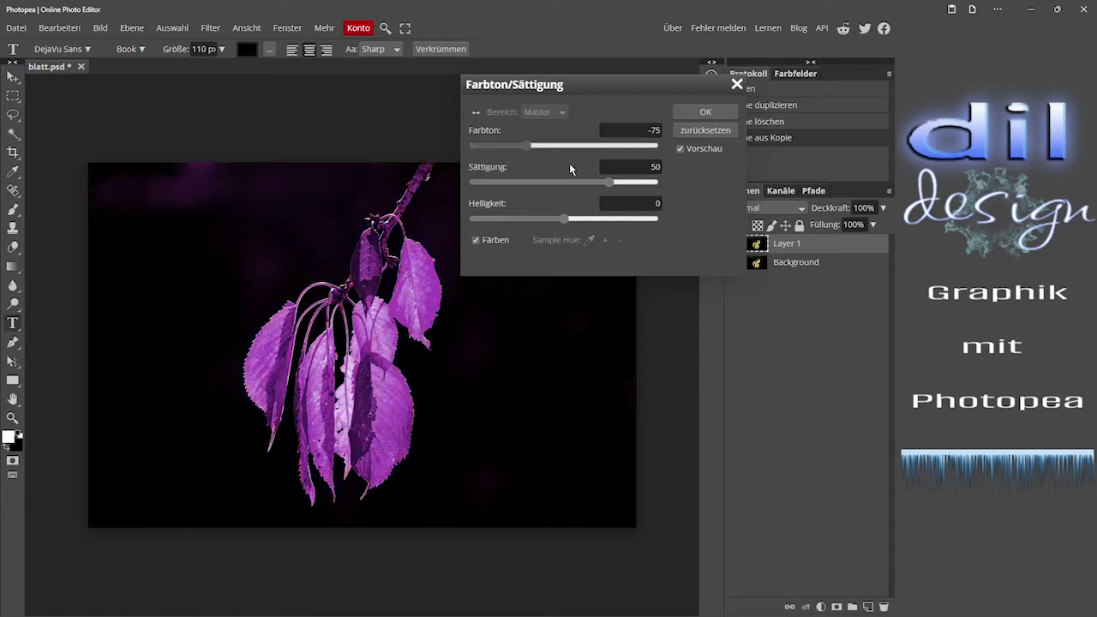
drag(610, 182, 690, 183)
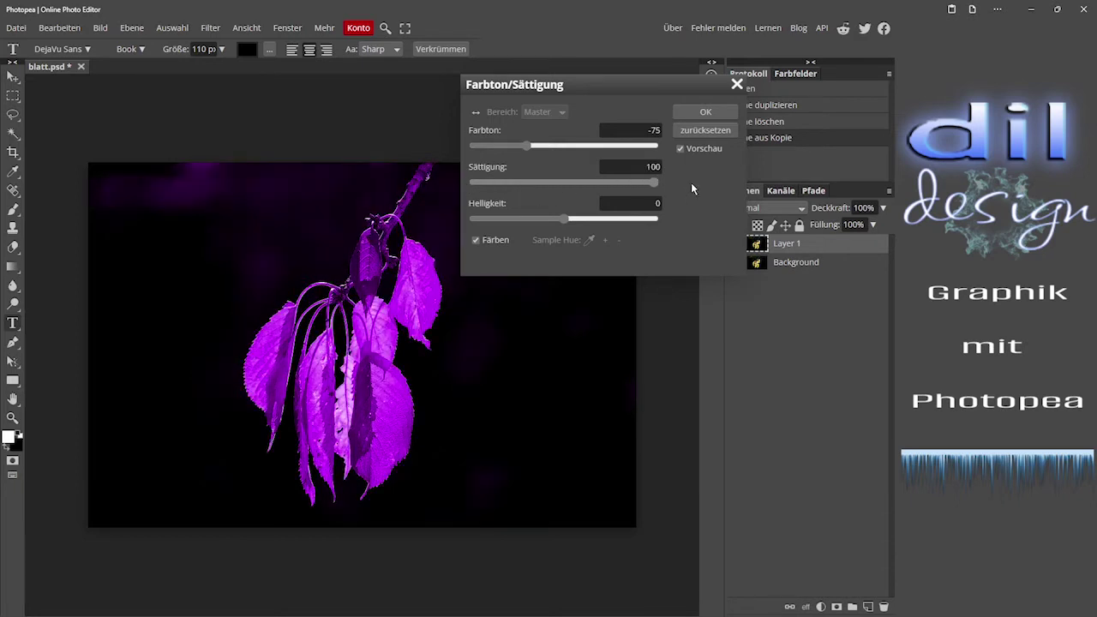
mouse_move(562, 217)
mouse_down()
mouse_move(494, 220)
mouse_move(551, 220)
mouse_up()
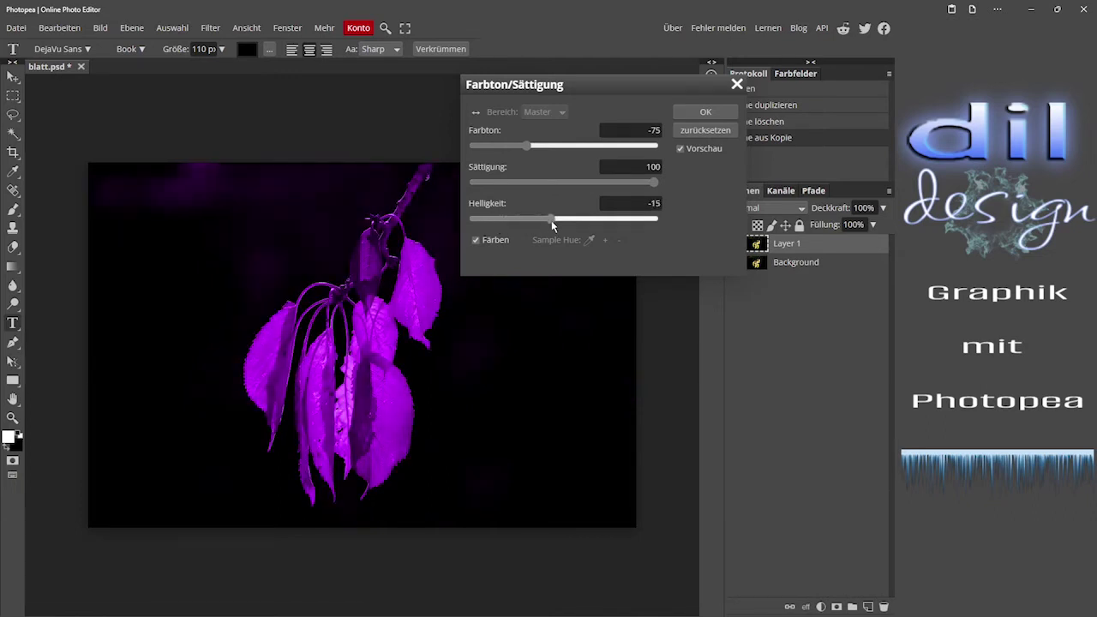
click(475, 240)
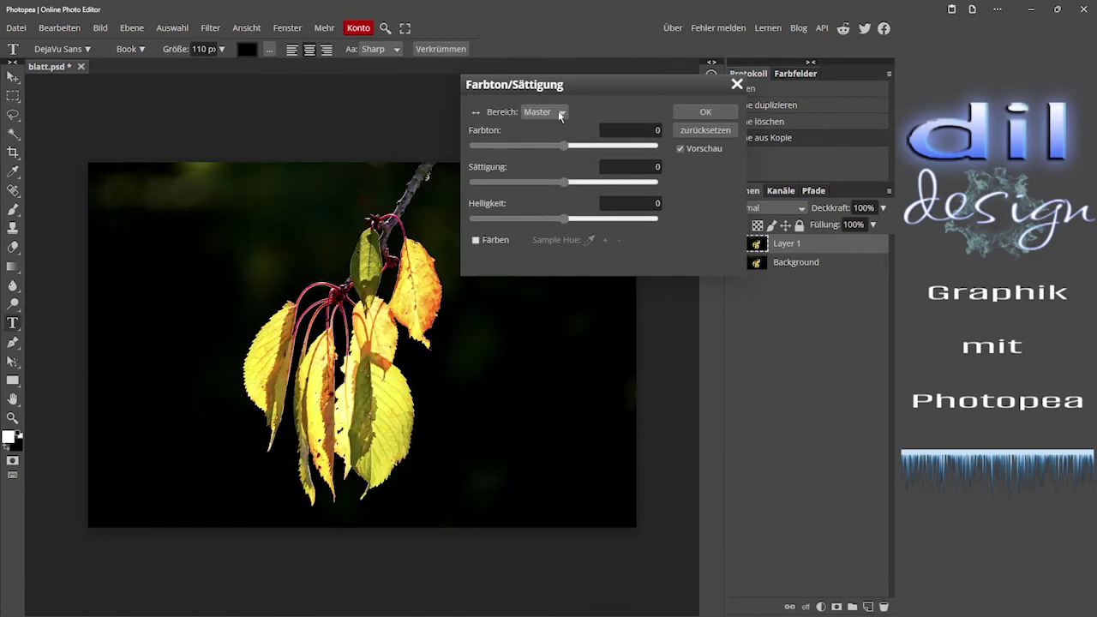
Try recoloring only Layer 1's yellows with hue -29, saturation 6 and the range's outer limit at 84°, and discard the Hue/Saturation adjustment.
click(562, 112)
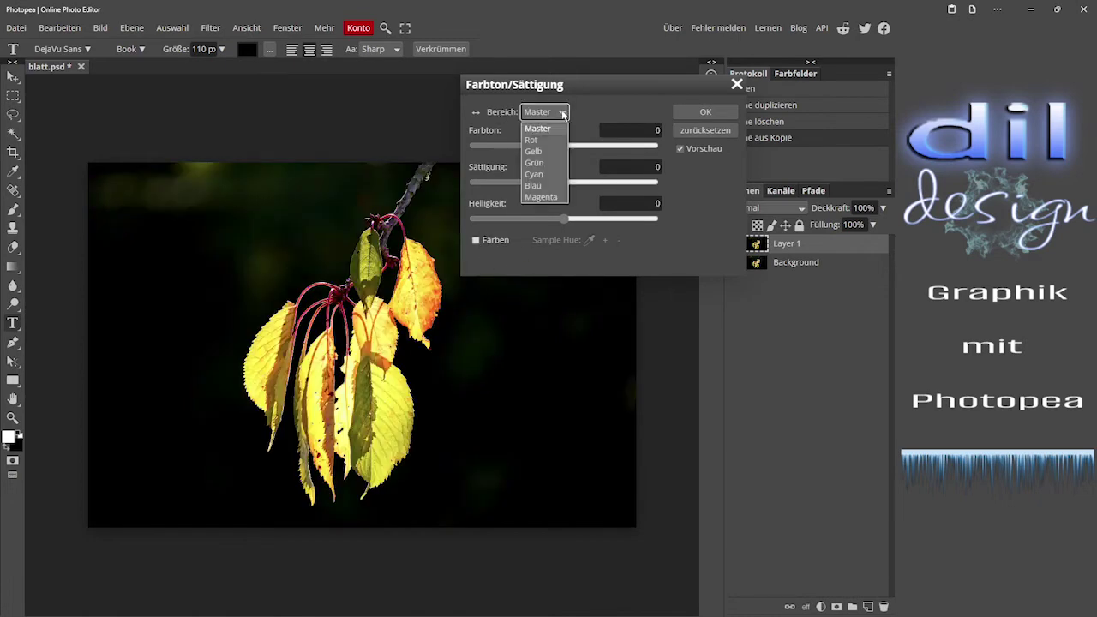
click(533, 151)
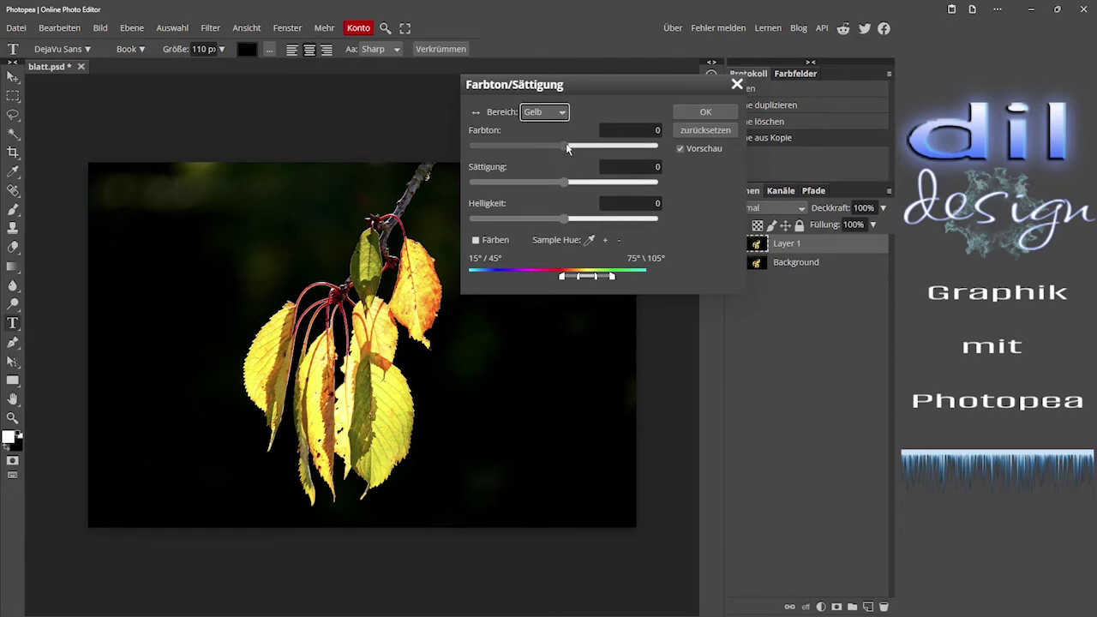
mouse_move(566, 148)
mouse_down()
mouse_move(514, 151)
mouse_move(622, 152)
mouse_move(582, 148)
mouse_up()
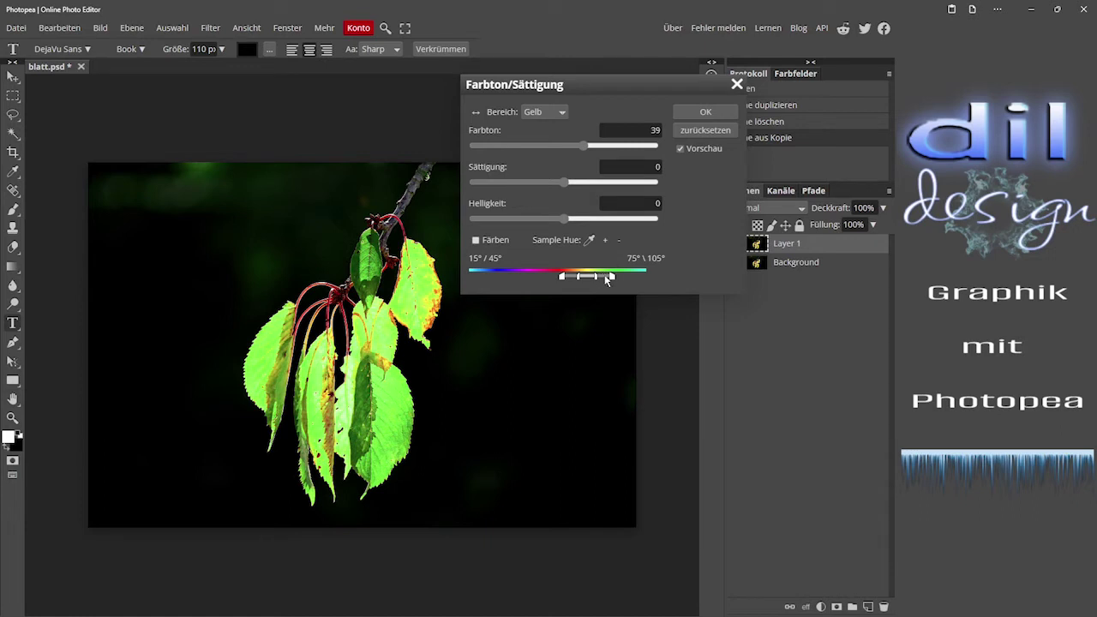
drag(611, 279, 600, 286)
drag(584, 146, 570, 184)
click(555, 111)
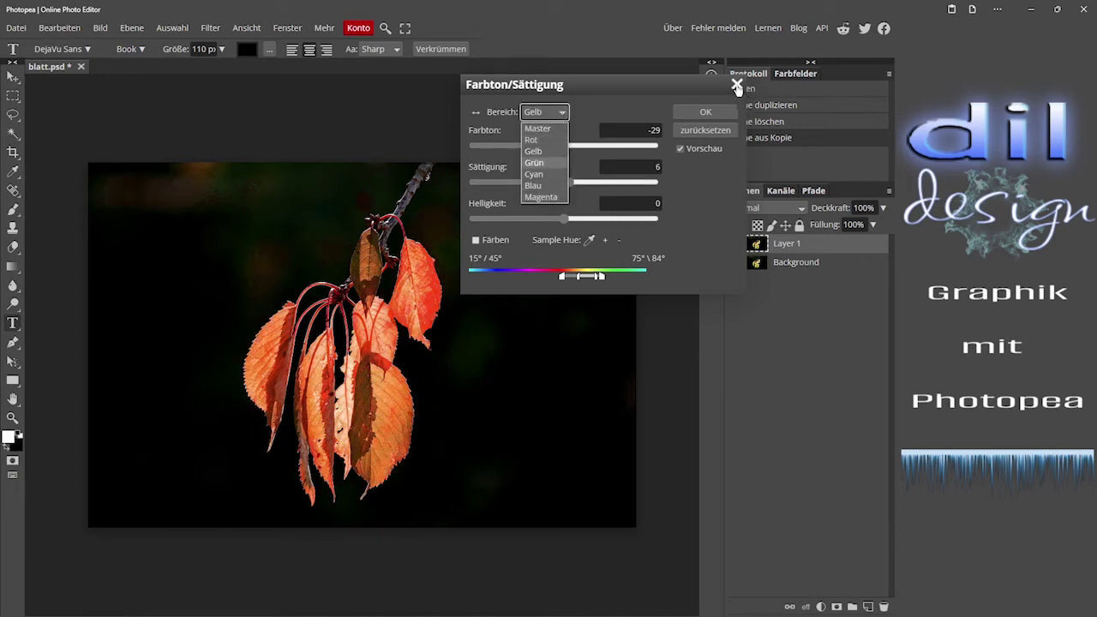
click(737, 86)
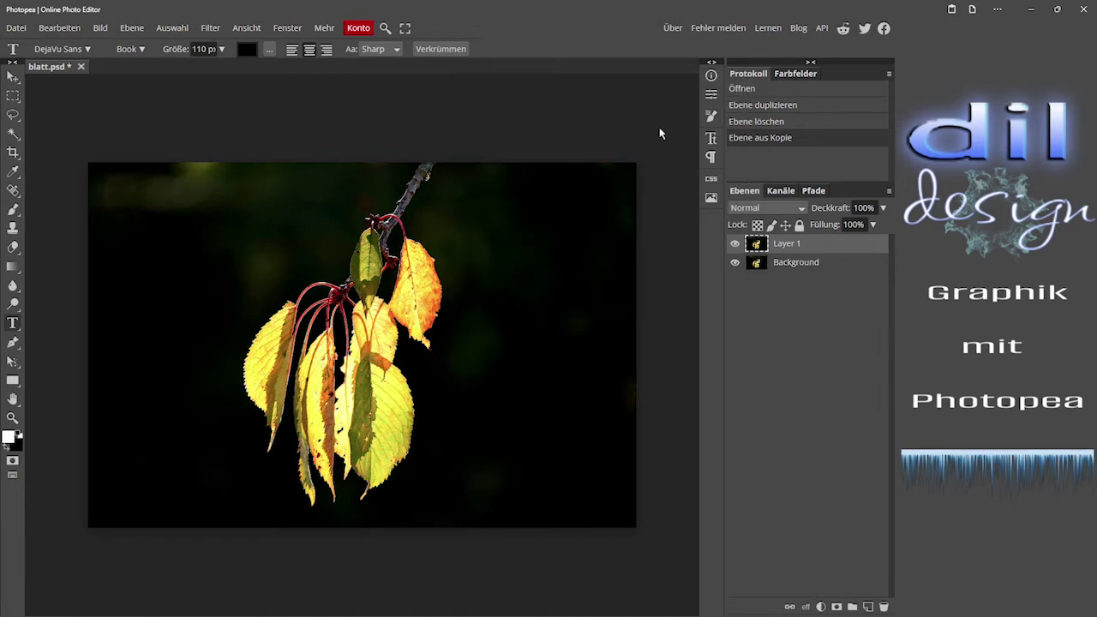
Start a Color Balance adjustment on Layer 1, keeping its dialog clear of the leaves, and set the shadows to green 25 and red -7.
click(104, 30)
mouse_move(118, 75)
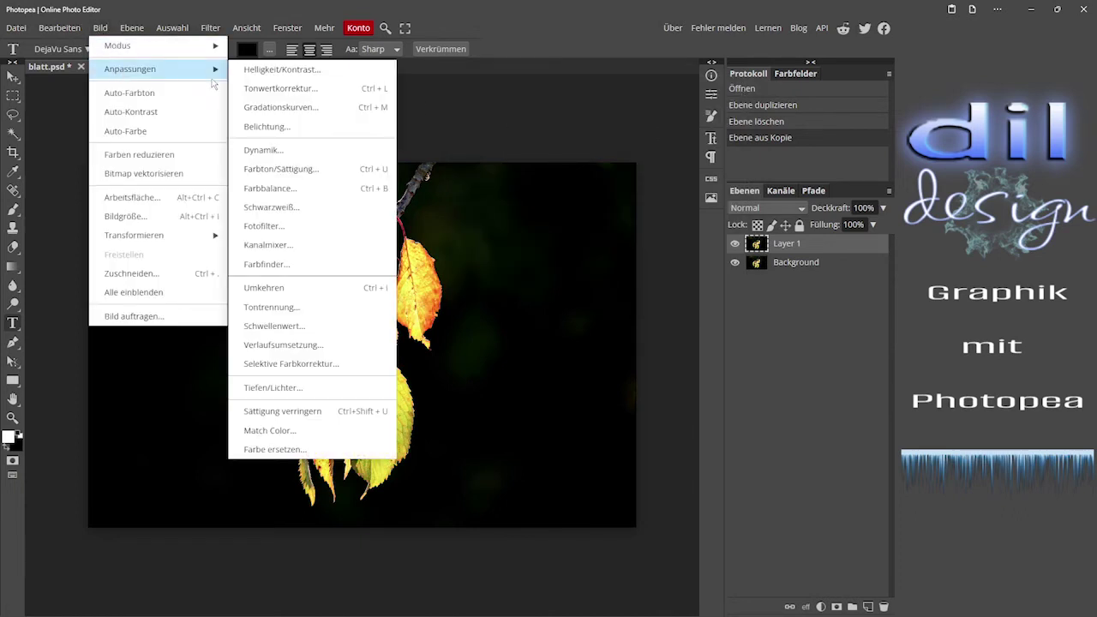
click(280, 194)
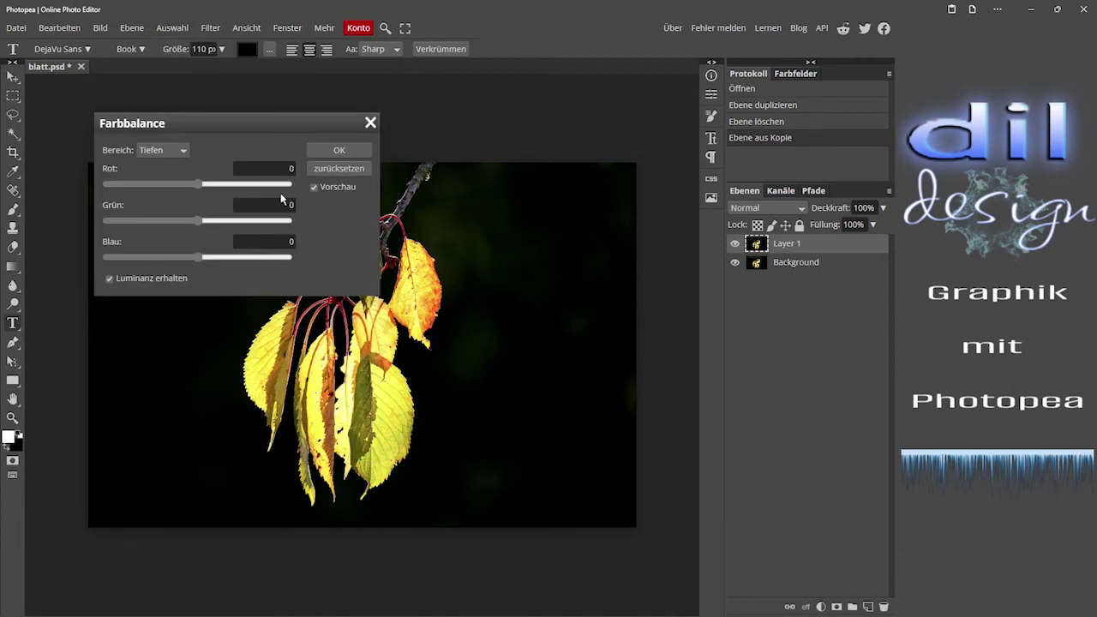
drag(267, 122, 627, 86)
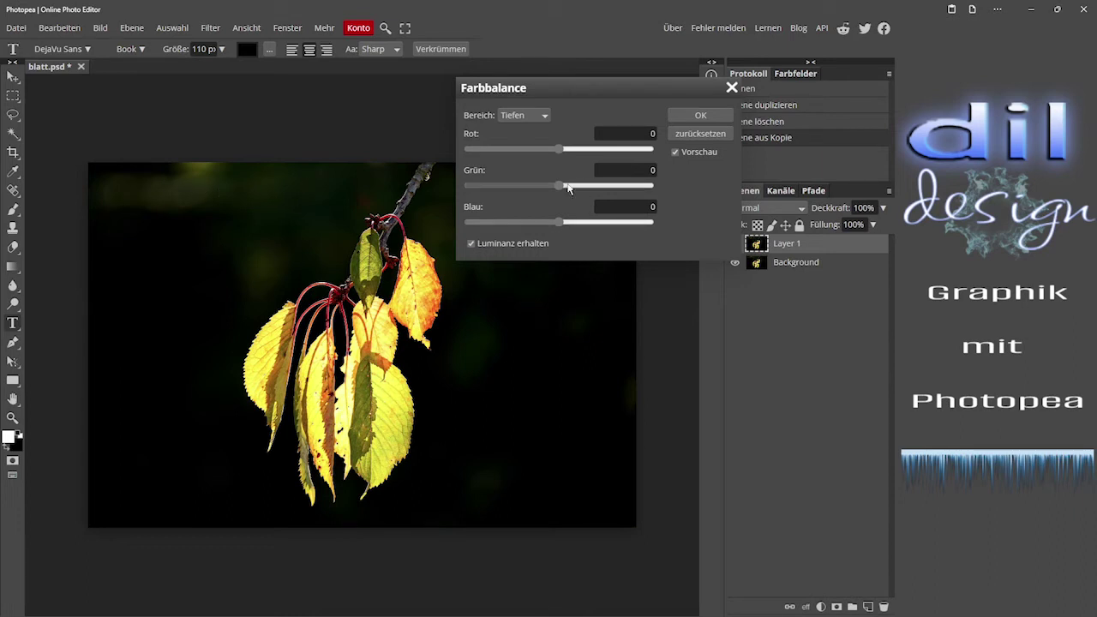
drag(556, 183, 583, 188)
mouse_move(560, 149)
mouse_down()
mouse_move(647, 151)
mouse_move(506, 150)
mouse_move(556, 151)
mouse_up()
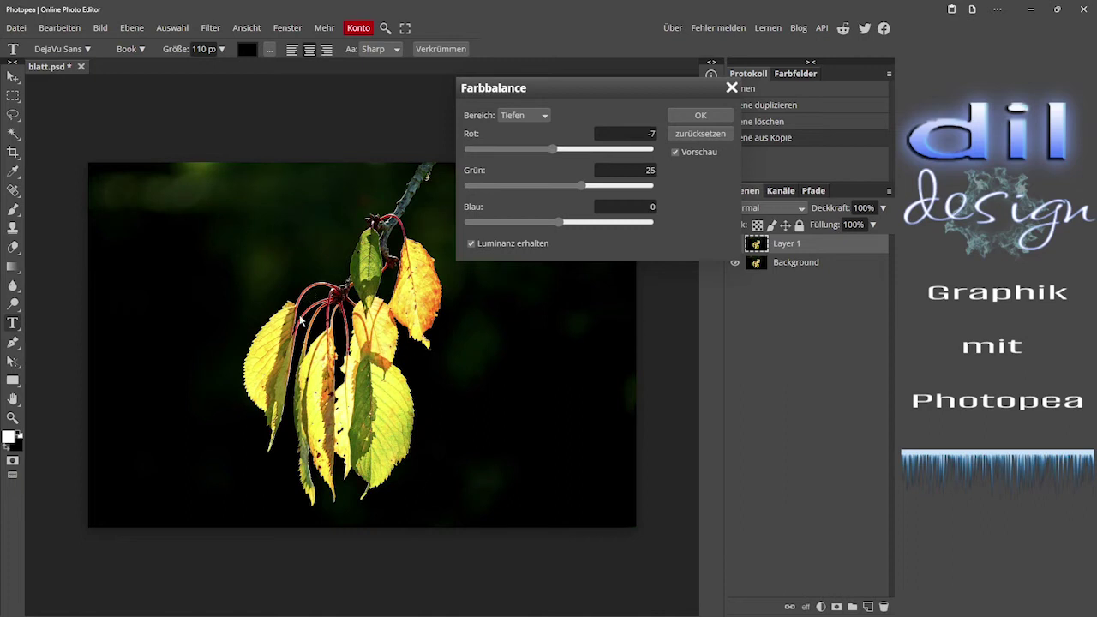
Set green to 2 for the midtones in the Color Balance adjustment.
click(539, 116)
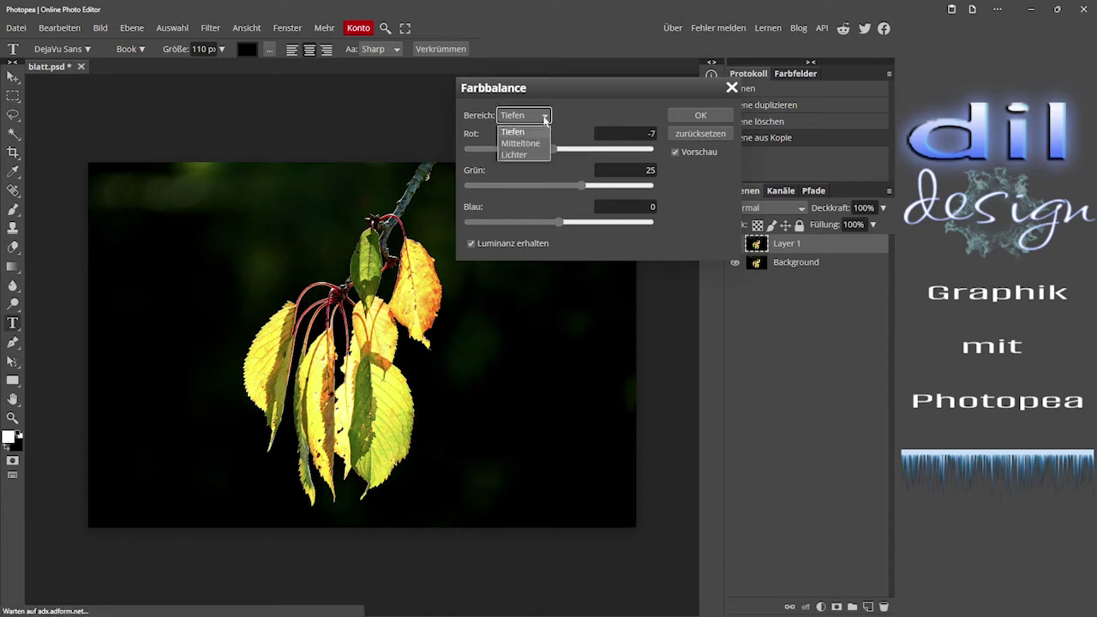
click(529, 144)
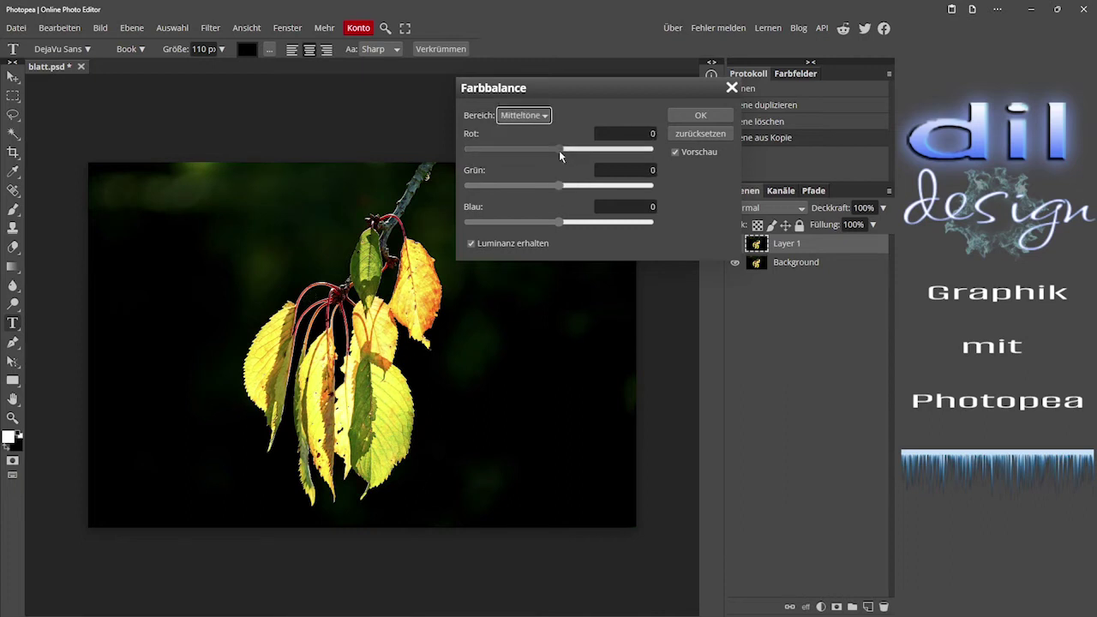
mouse_move(561, 189)
mouse_down()
mouse_move(487, 187)
mouse_move(622, 190)
mouse_move(511, 195)
mouse_move(563, 191)
mouse_up()
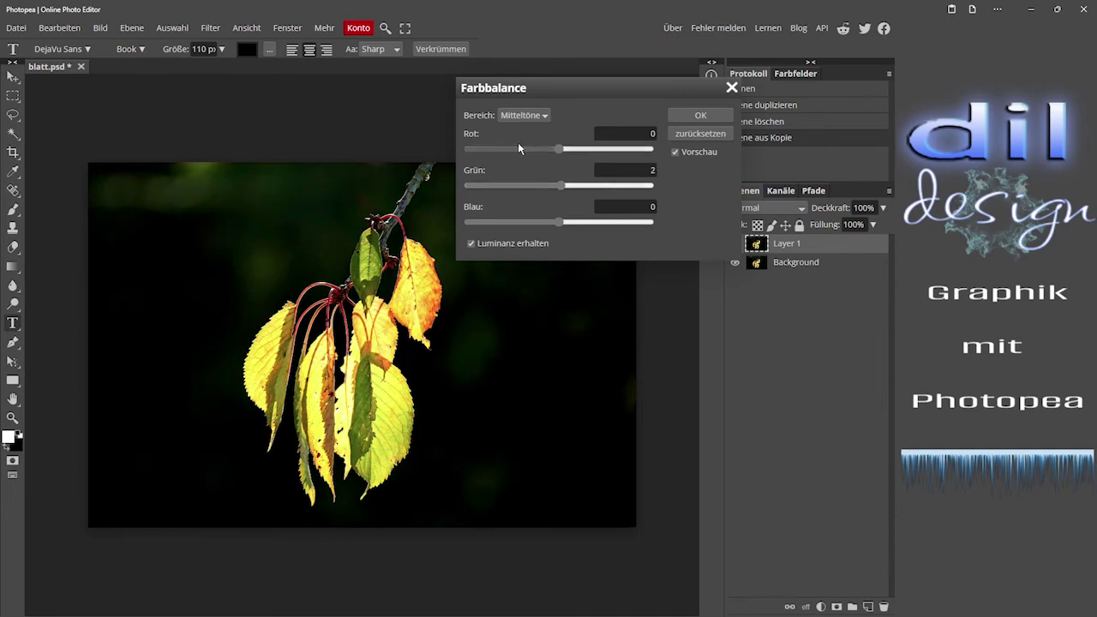
Test the highlights with green -17, red 84 and green raised to 15, and discard the Color Balance adjustment.
click(544, 117)
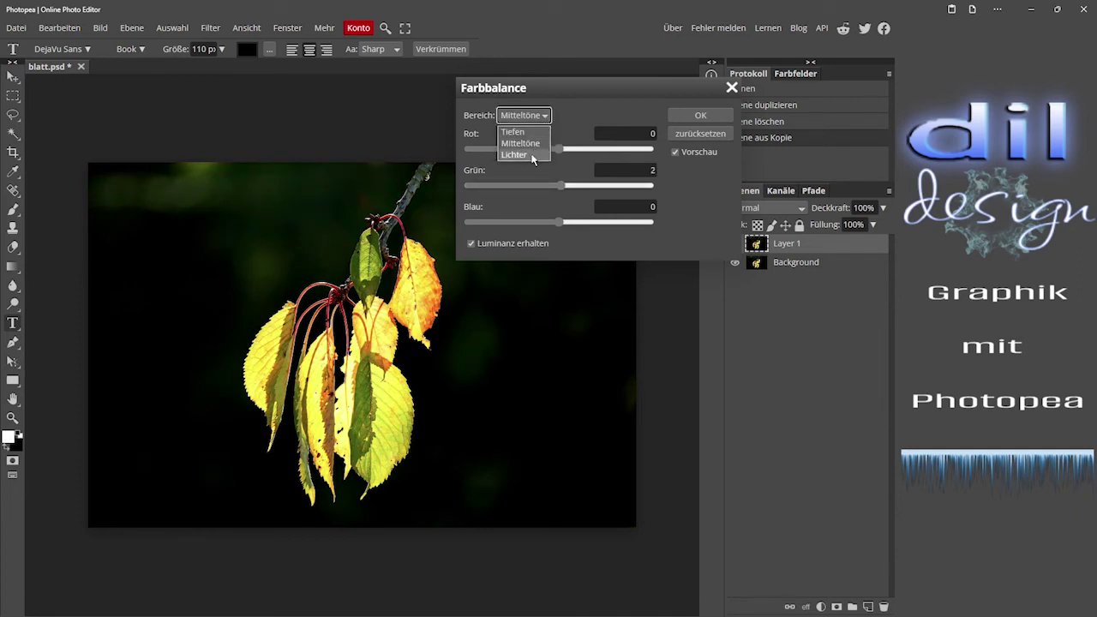
click(537, 156)
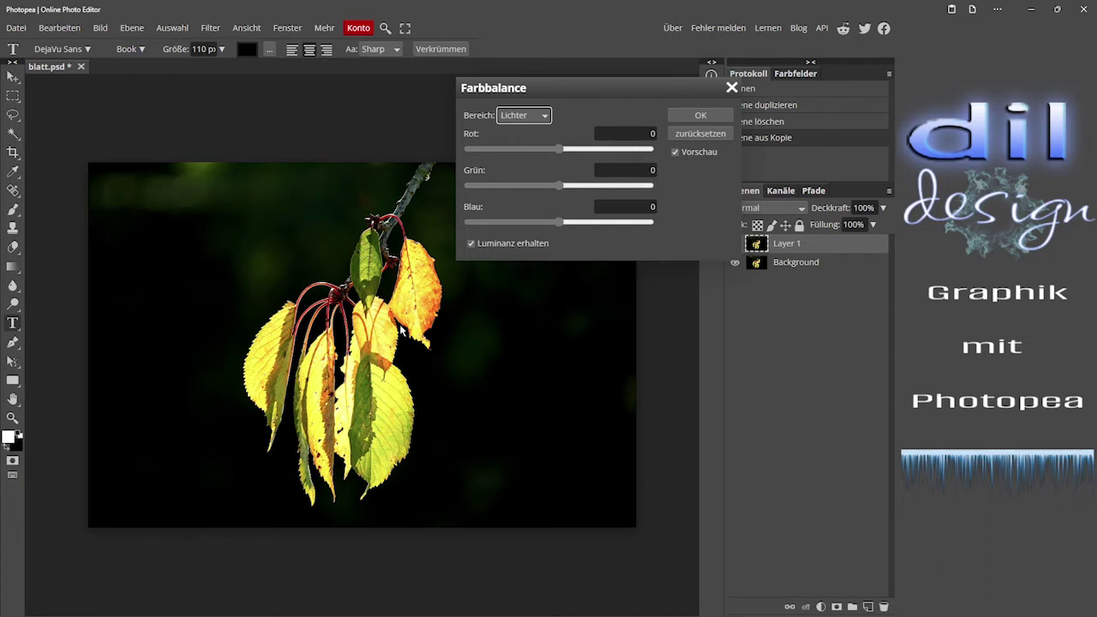
mouse_move(556, 184)
mouse_down()
mouse_move(497, 197)
mouse_move(640, 197)
mouse_move(545, 191)
mouse_up()
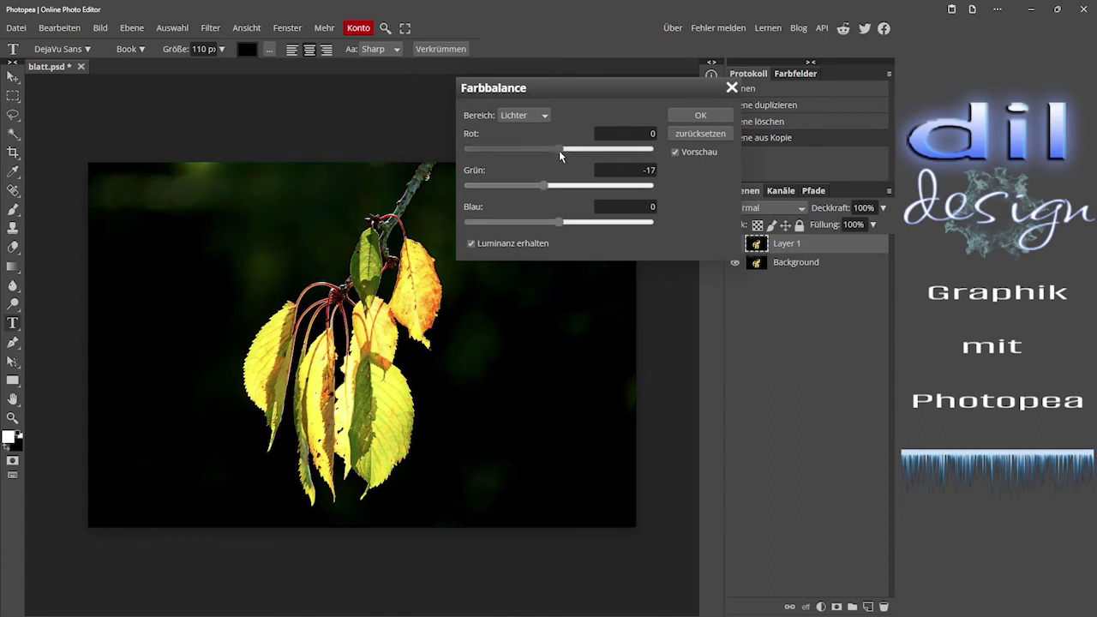
drag(558, 147, 635, 162)
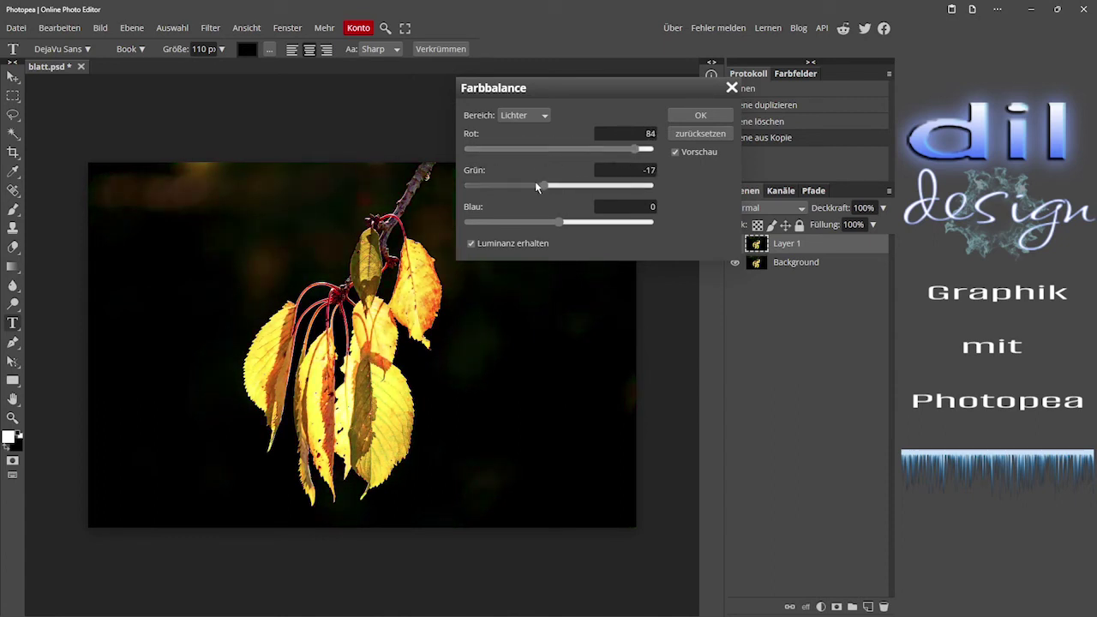
drag(536, 186, 573, 192)
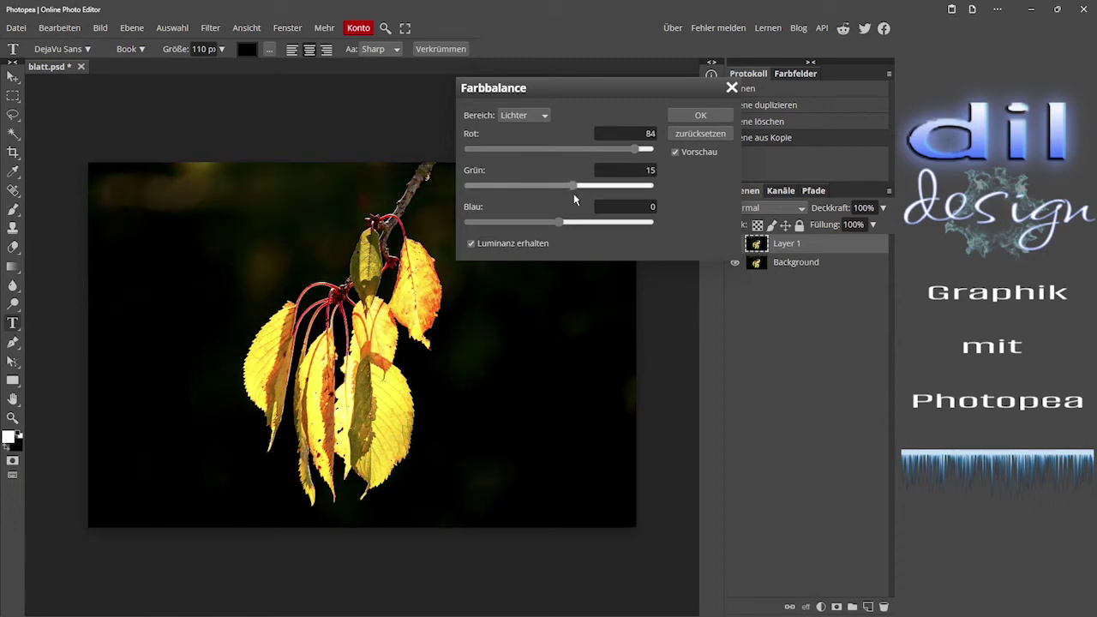
click(731, 88)
Try a Black & White adjustment on Layer 1 with yellow 114, green -200 and red 63, and discard it.
click(103, 29)
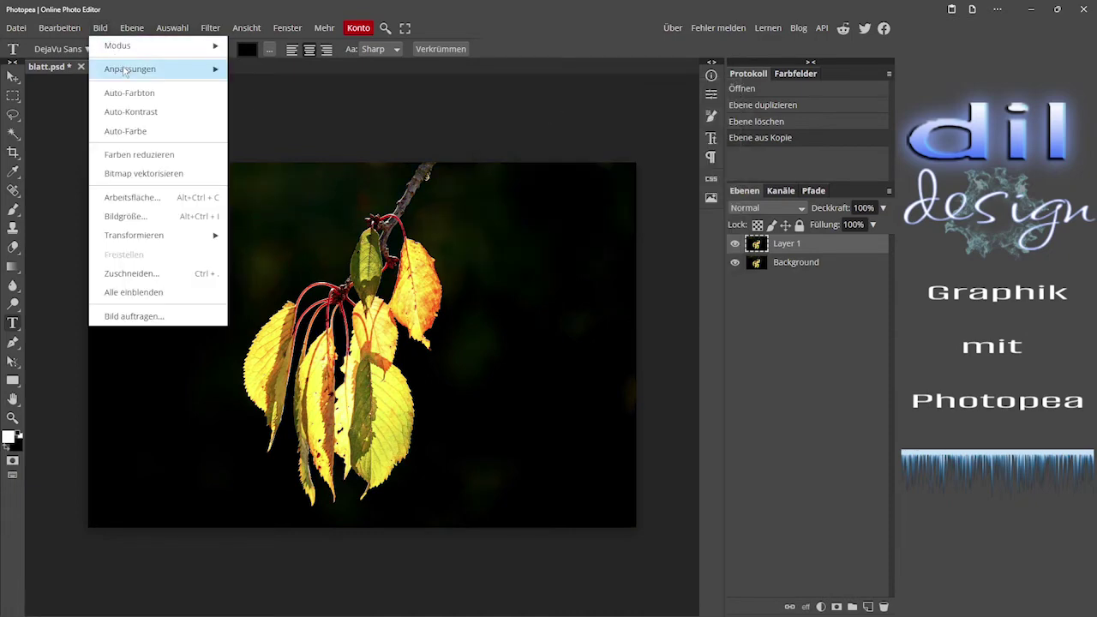
mouse_move(125, 70)
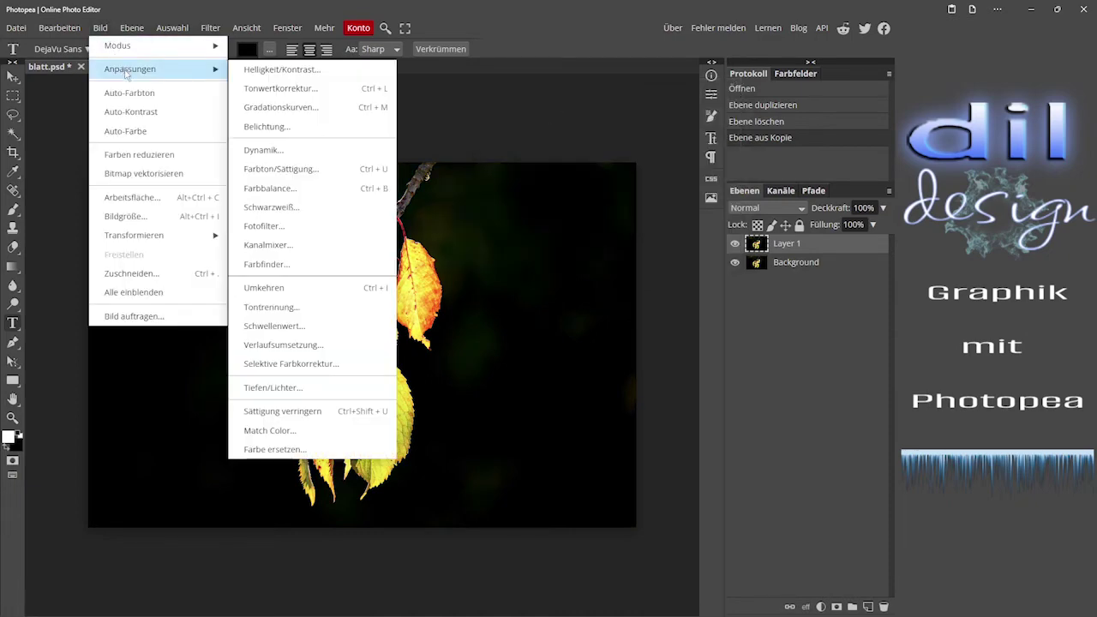
click(273, 211)
drag(252, 130, 661, 104)
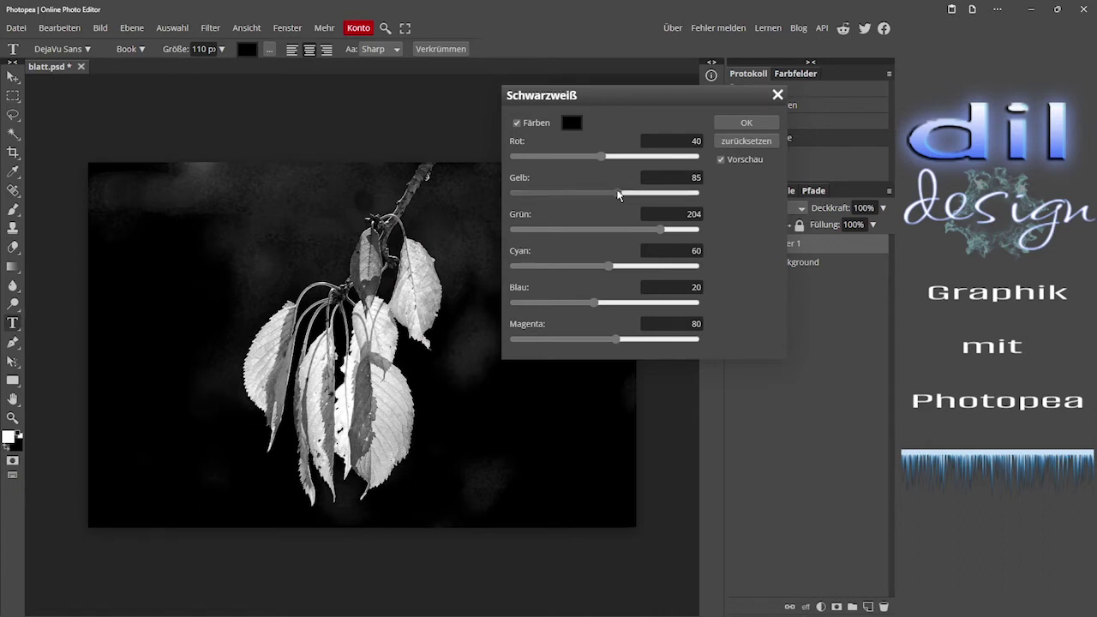
mouse_move(618, 195)
mouse_down()
mouse_move(680, 192)
mouse_move(626, 208)
mouse_move(506, 210)
mouse_move(677, 196)
mouse_move(609, 199)
mouse_move(631, 197)
mouse_up()
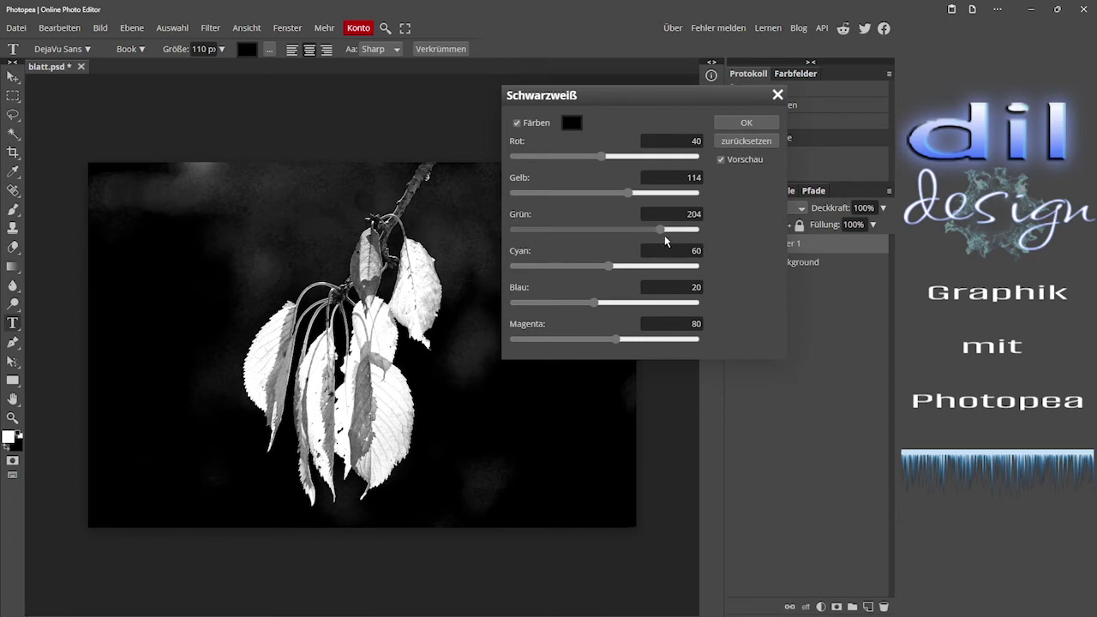
drag(661, 232, 494, 240)
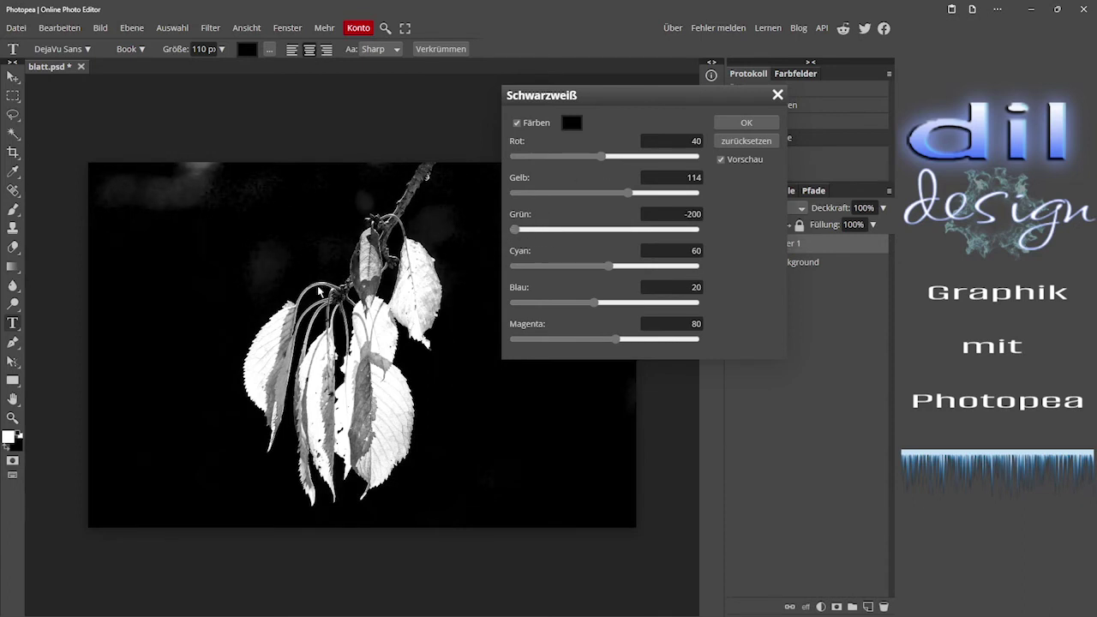
mouse_move(604, 156)
mouse_down()
mouse_move(676, 159)
mouse_move(507, 163)
mouse_move(610, 163)
mouse_up()
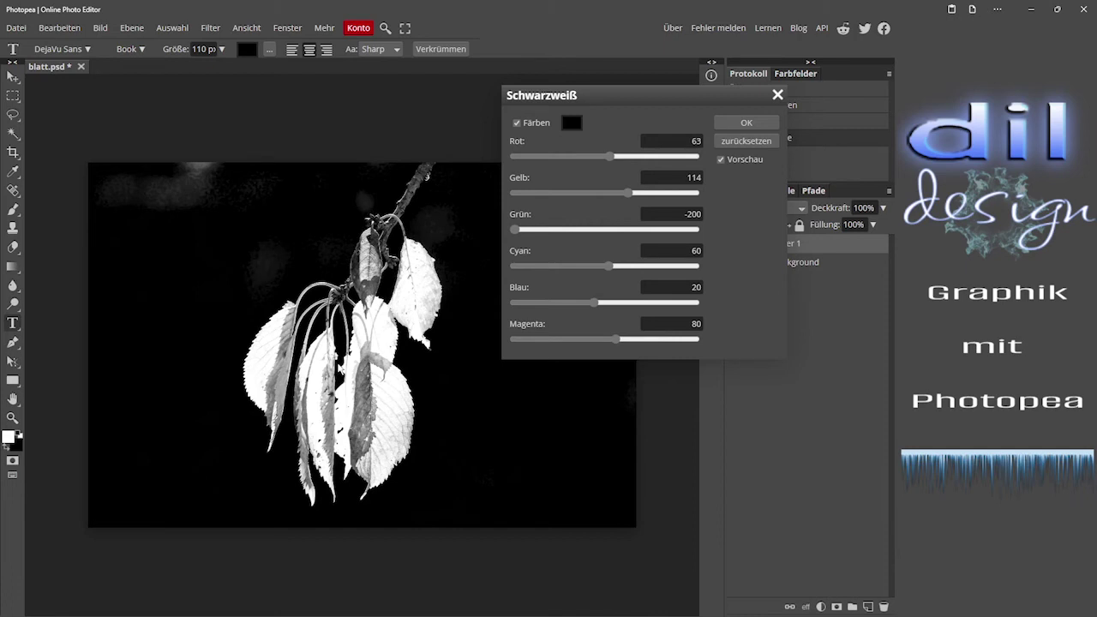
click(777, 94)
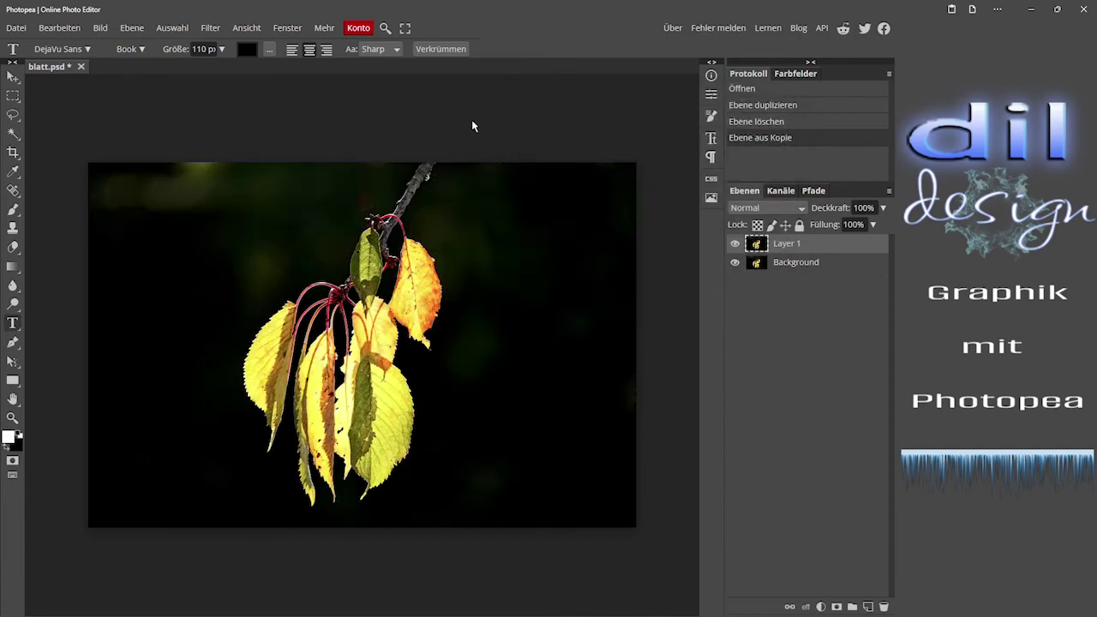
Start a Photo Filter adjustment on Layer 1, testing a low density of the orange filter before setting it to 49%.
click(99, 28)
mouse_move(128, 70)
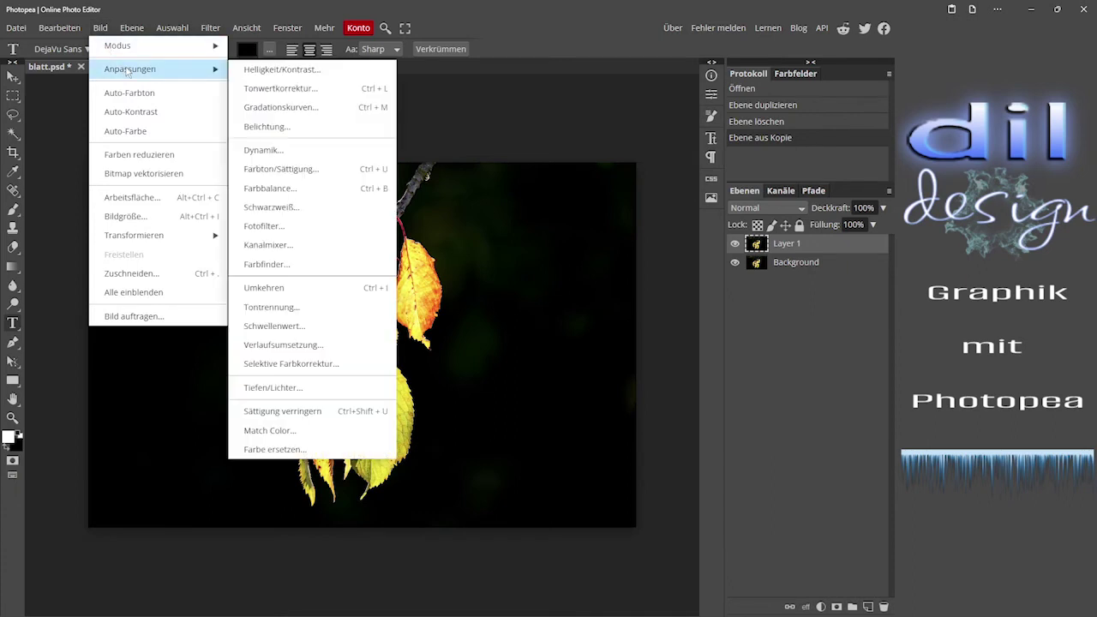
click(279, 226)
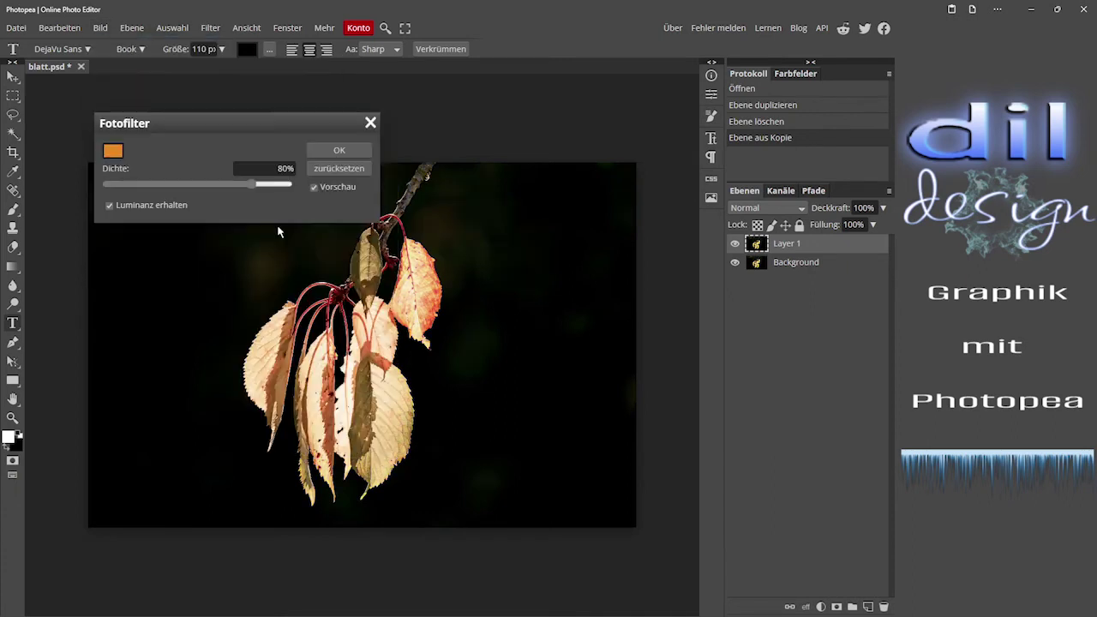
drag(270, 121, 641, 117)
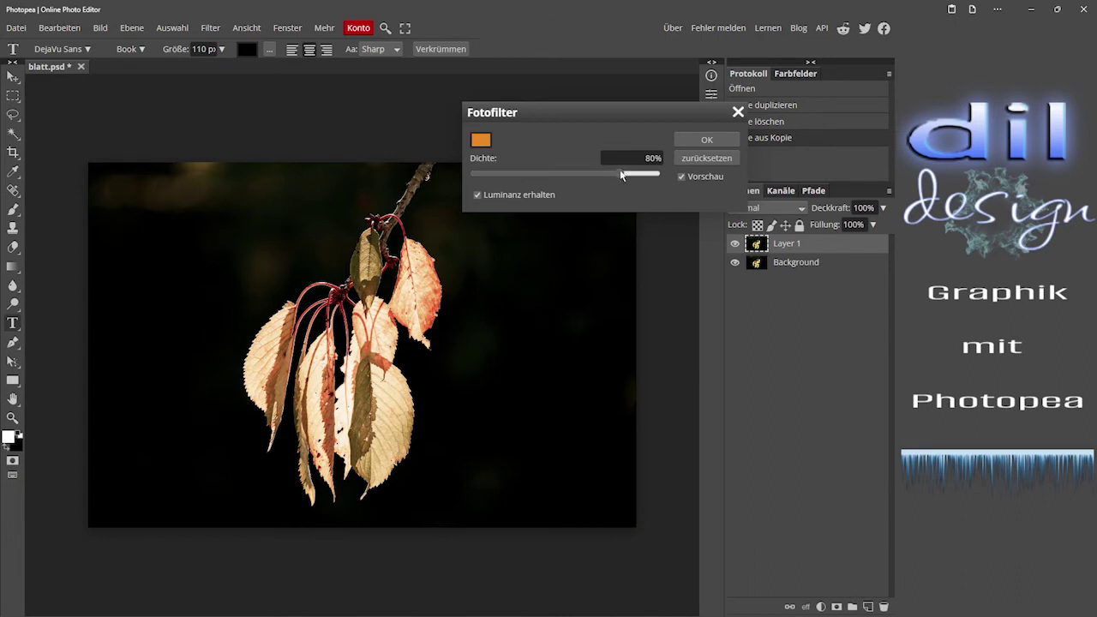
drag(625, 177, 548, 176)
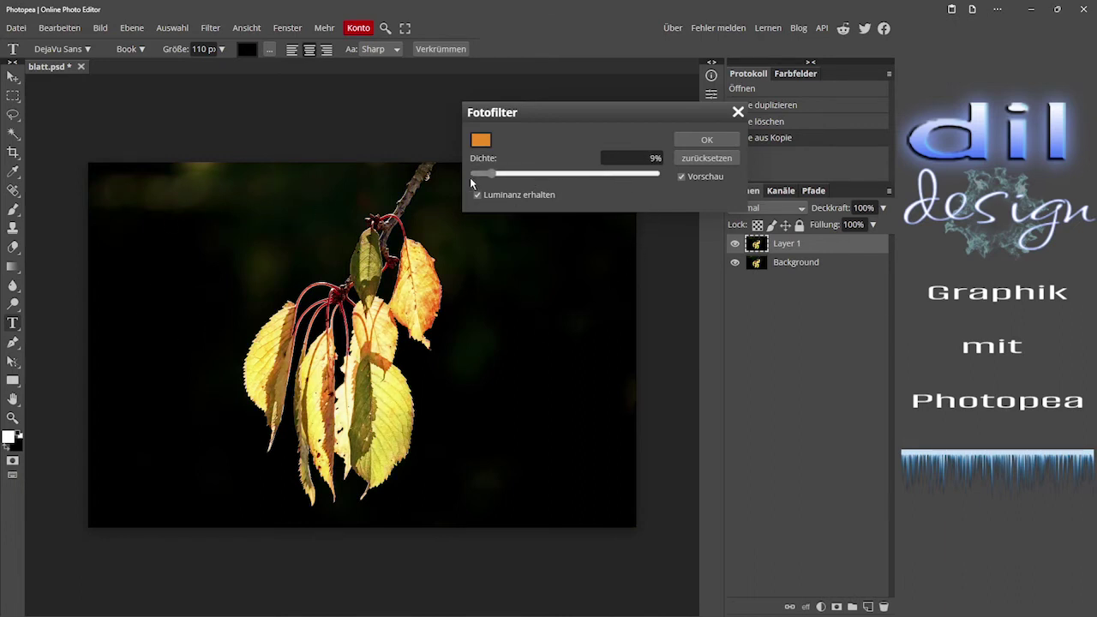
drag(470, 180, 566, 175)
Change the photo filter color to light blue 81ddf3, raise the density to 87% and discard the Photo Filter adjustment.
click(481, 142)
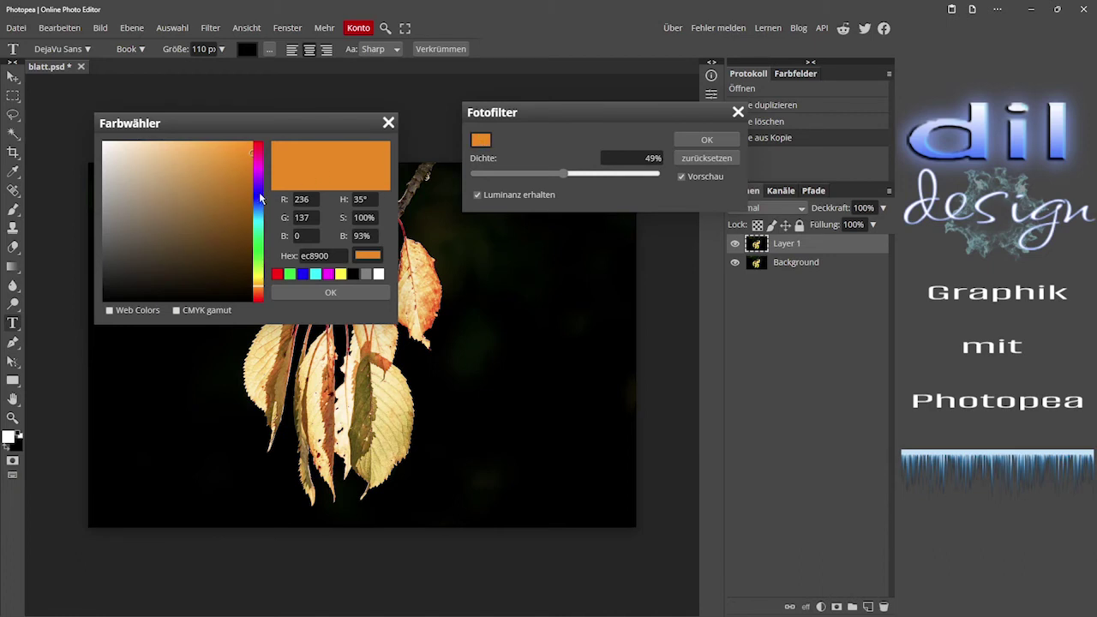
click(257, 228)
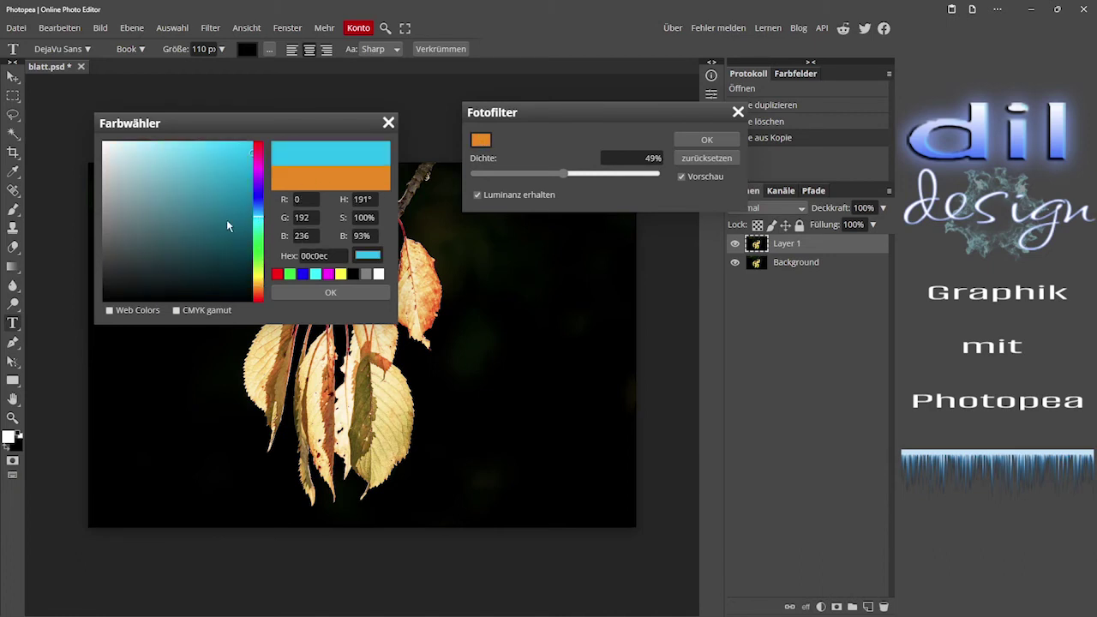
click(177, 152)
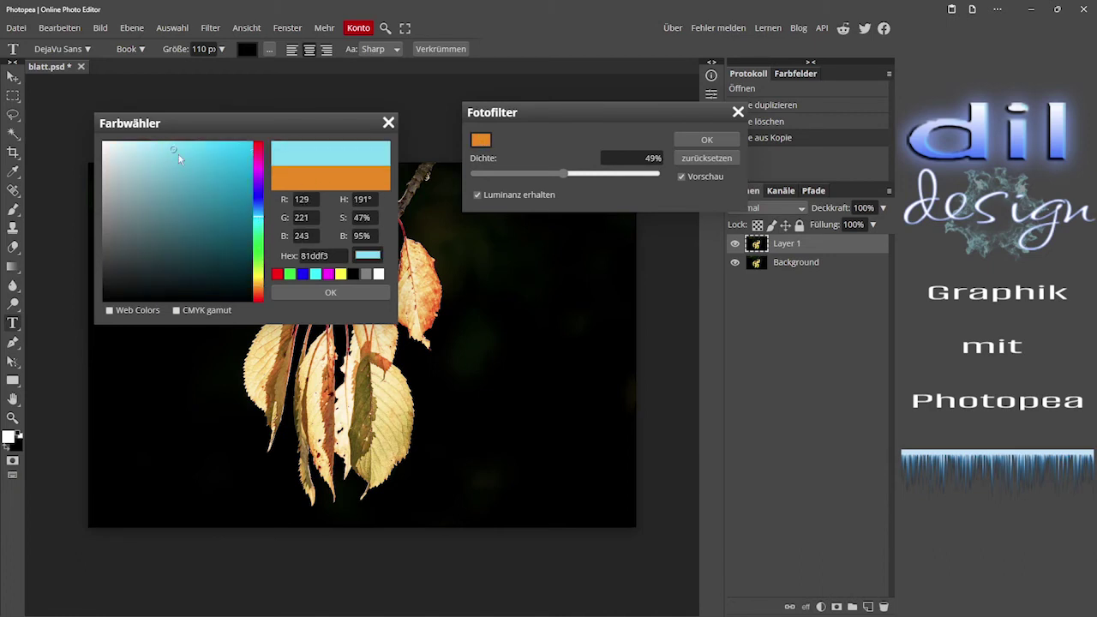
click(336, 294)
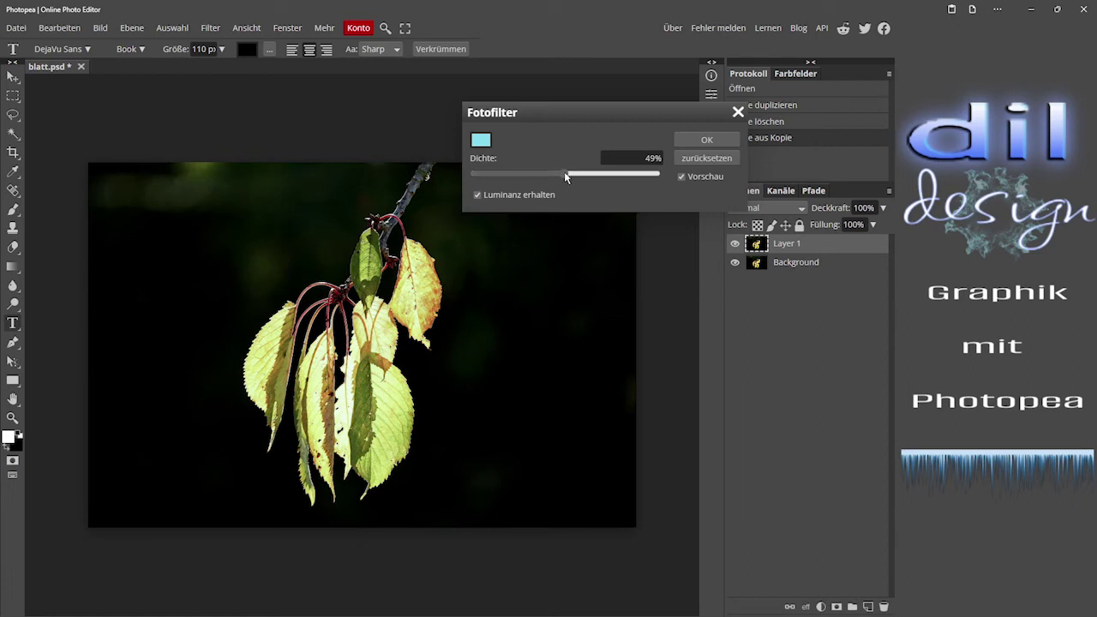
drag(565, 172, 632, 170)
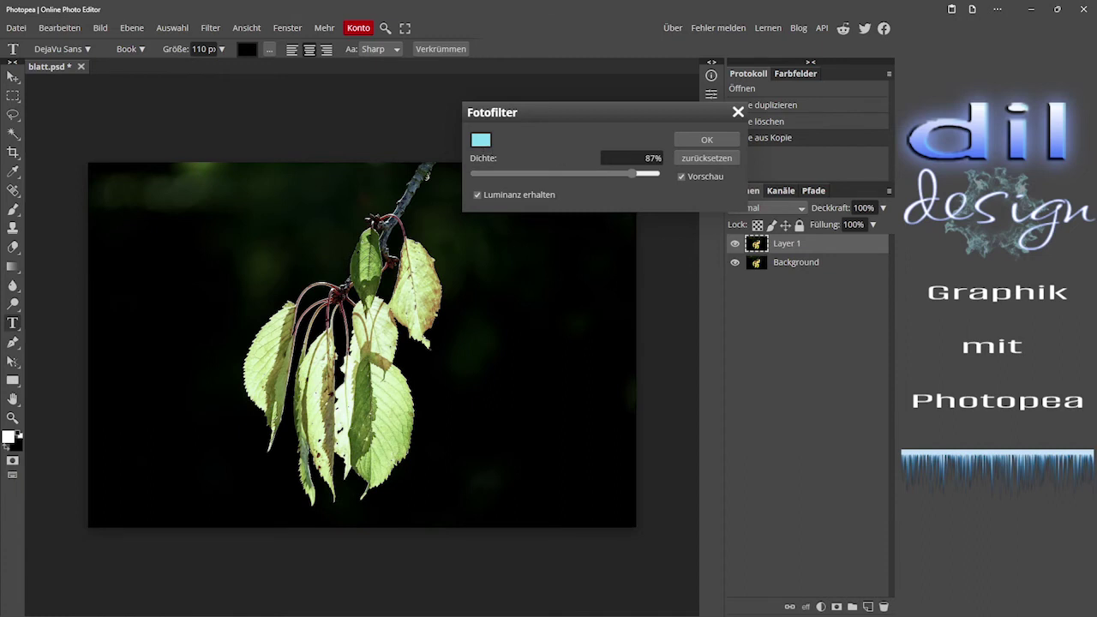
click(737, 113)
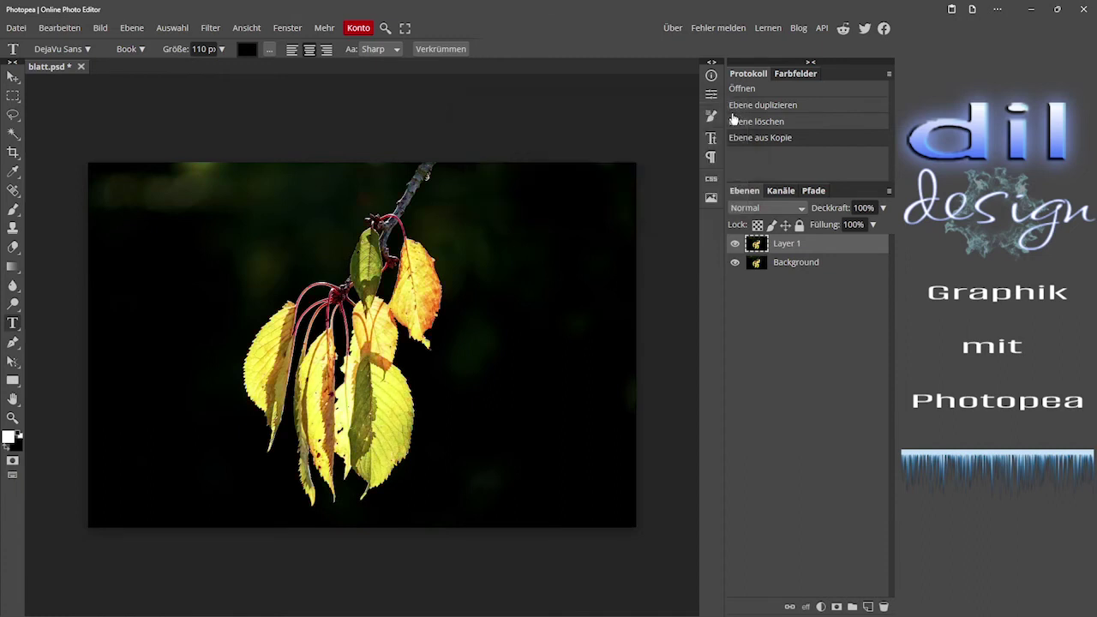
Start a Channel Mixer adjustment on Layer 1 and set the red output channel to red 140%, green 75% and blue 61%.
click(100, 27)
mouse_move(138, 69)
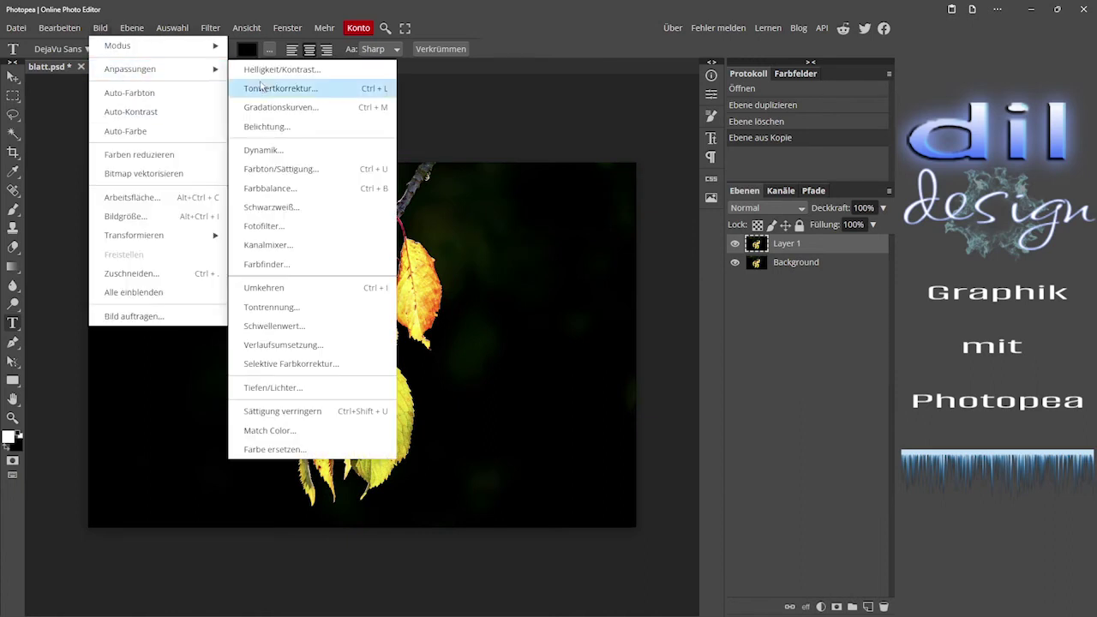
click(276, 246)
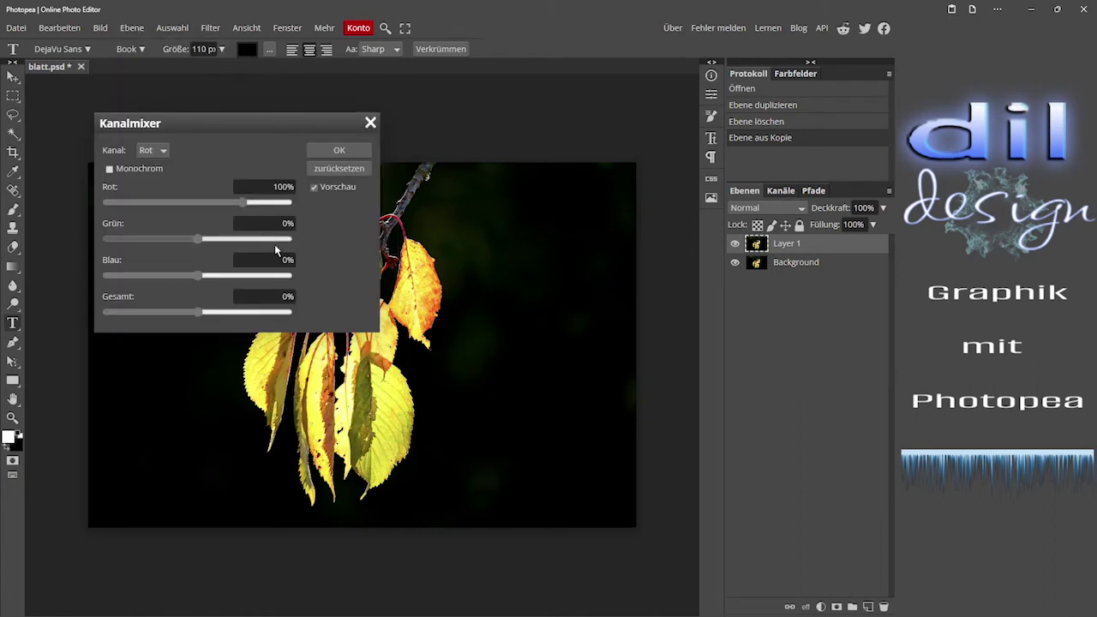
drag(262, 122, 653, 101)
mouse_move(642, 182)
mouse_down()
mouse_move(539, 181)
mouse_move(659, 181)
mouse_up()
drag(596, 225, 628, 217)
drag(596, 253, 625, 253)
Set the green output channel to green 62% and total 25%, and discard the Channel Mixer adjustment.
click(560, 129)
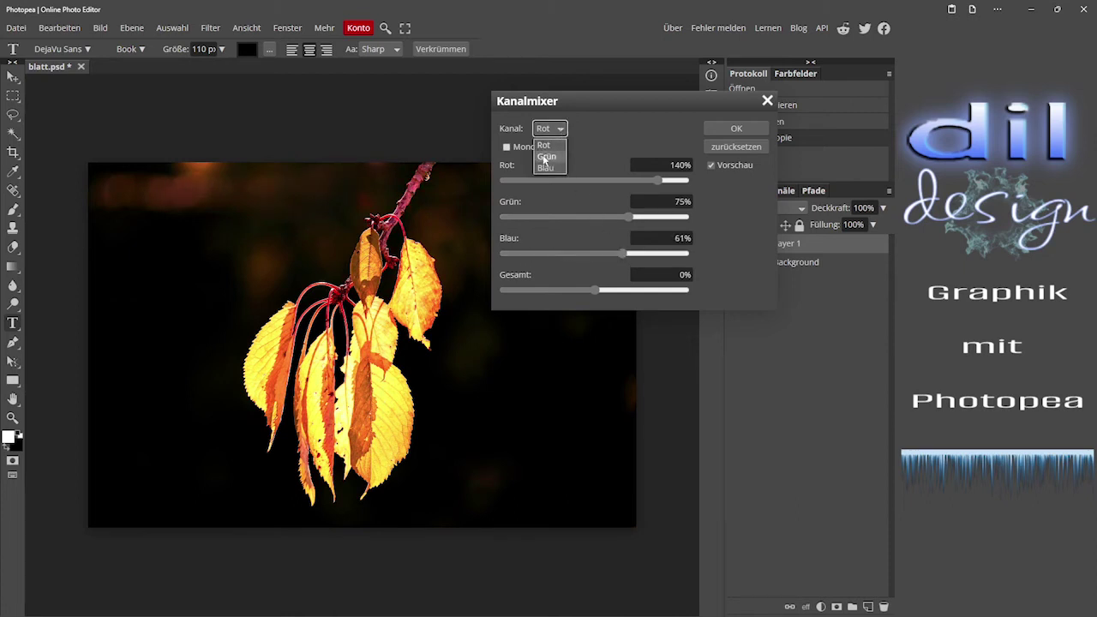
click(545, 156)
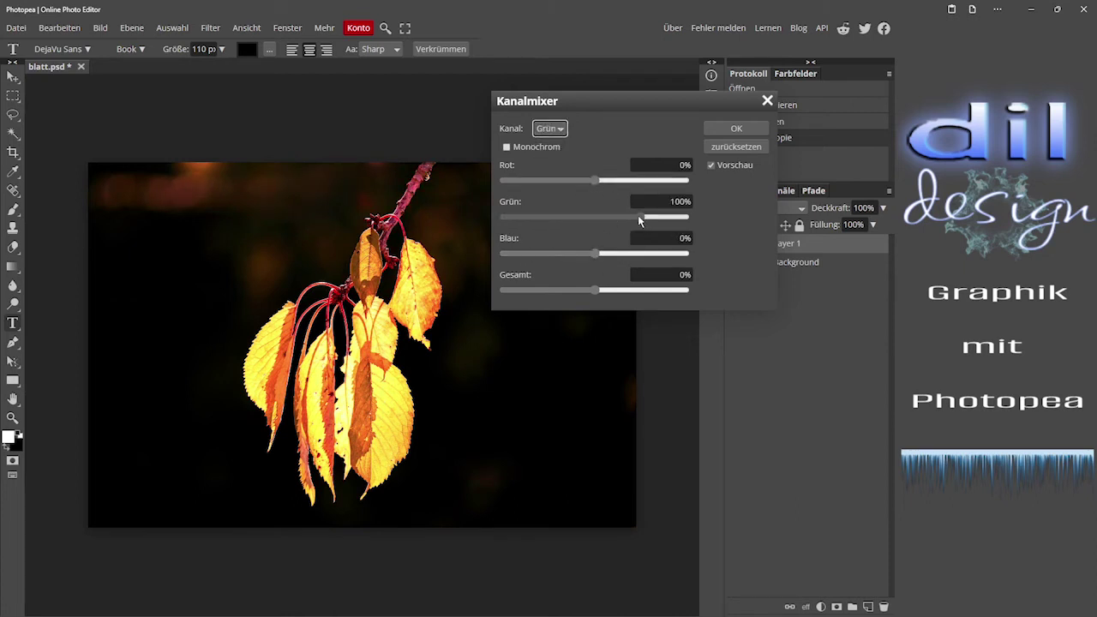
mouse_move(639, 217)
mouse_down()
mouse_move(569, 220)
mouse_move(642, 216)
mouse_move(622, 218)
mouse_up()
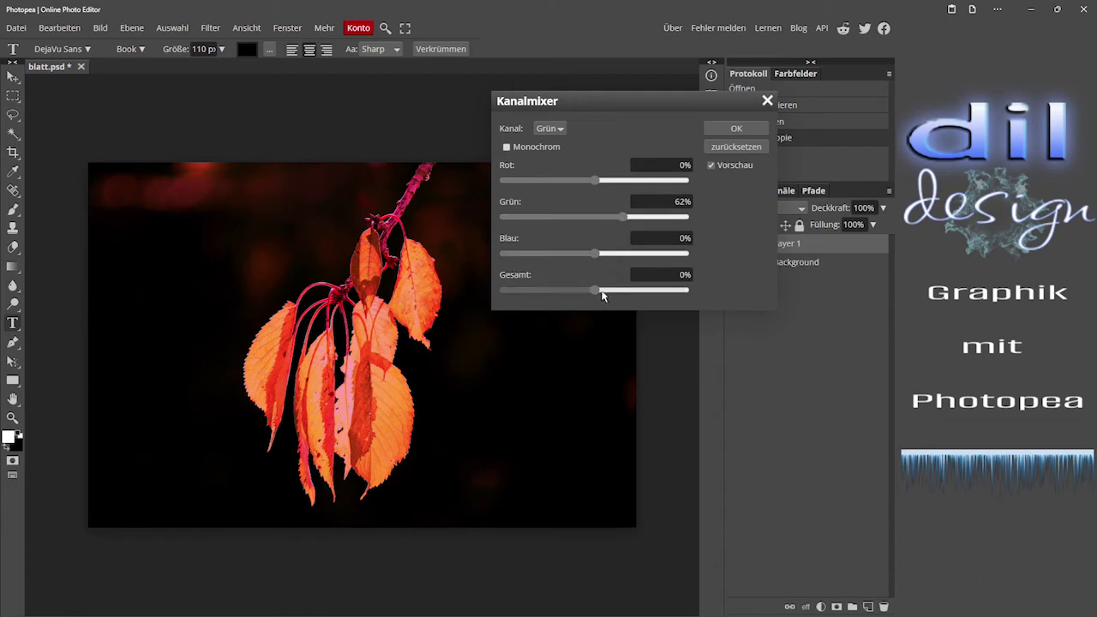
mouse_move(595, 290)
mouse_down()
mouse_move(535, 291)
mouse_move(607, 290)
mouse_up()
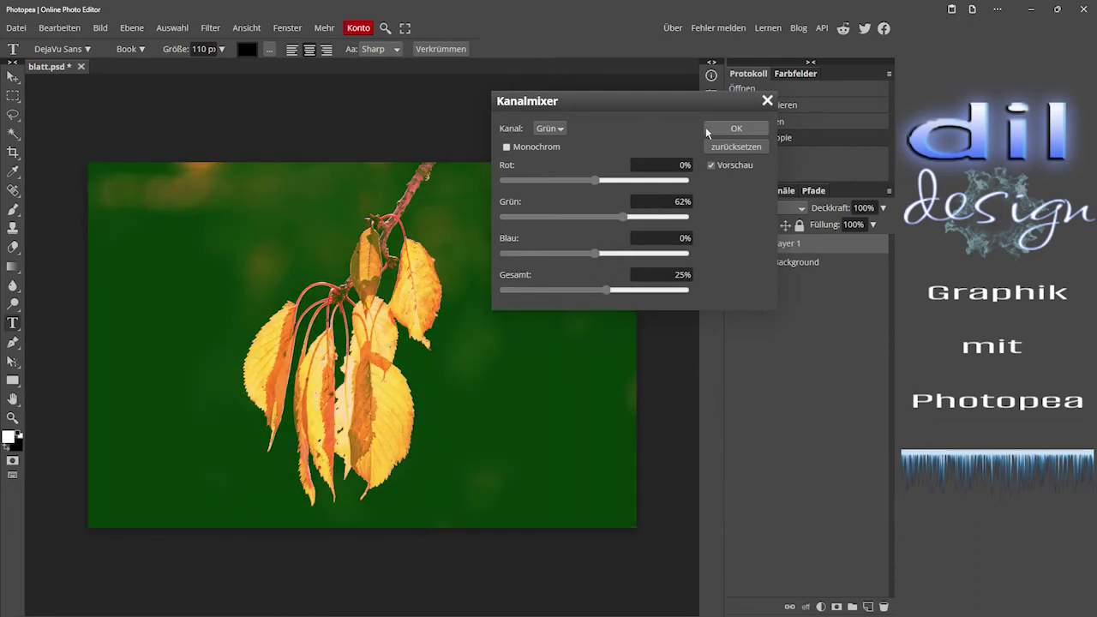
click(766, 101)
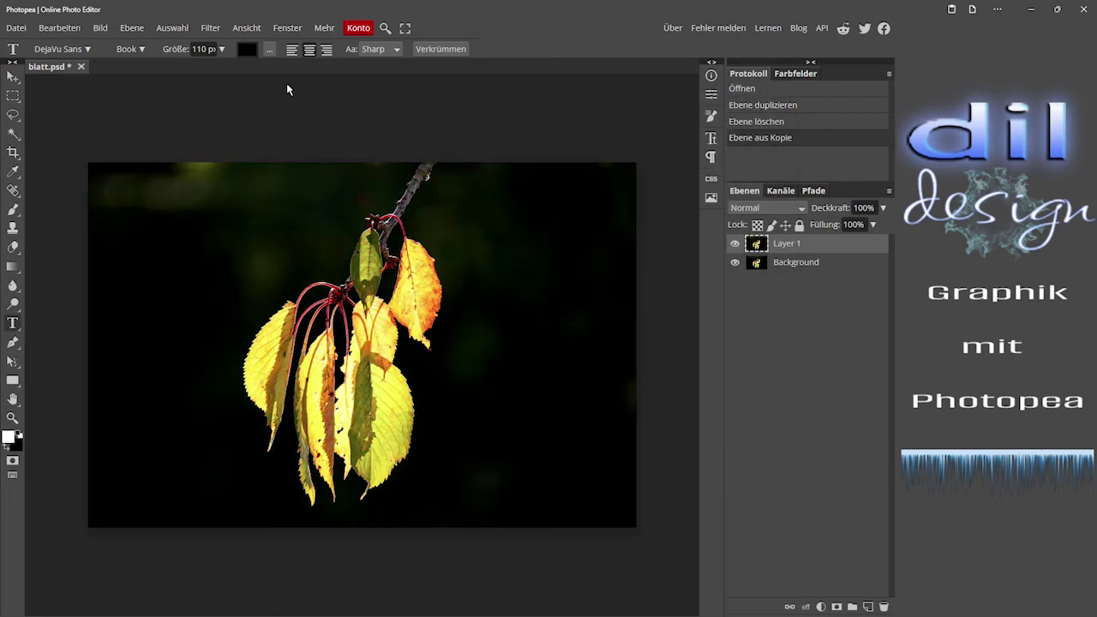
Try a Color Lookup adjustment on Layer 1 with the Folger 50.CUBE LUT, and discard it.
click(100, 28)
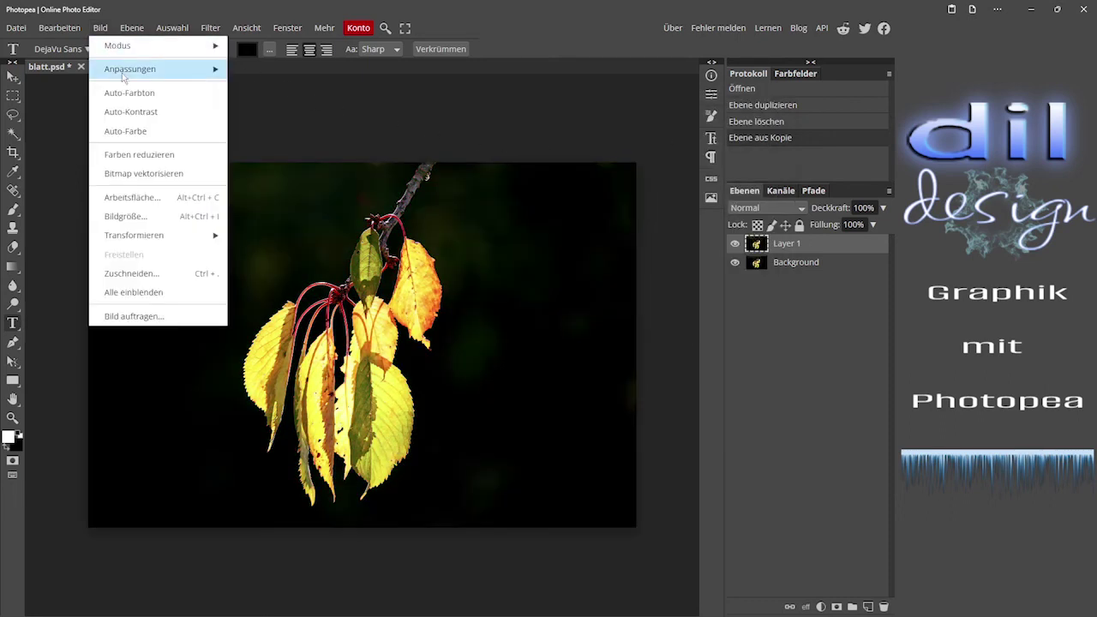
mouse_move(124, 76)
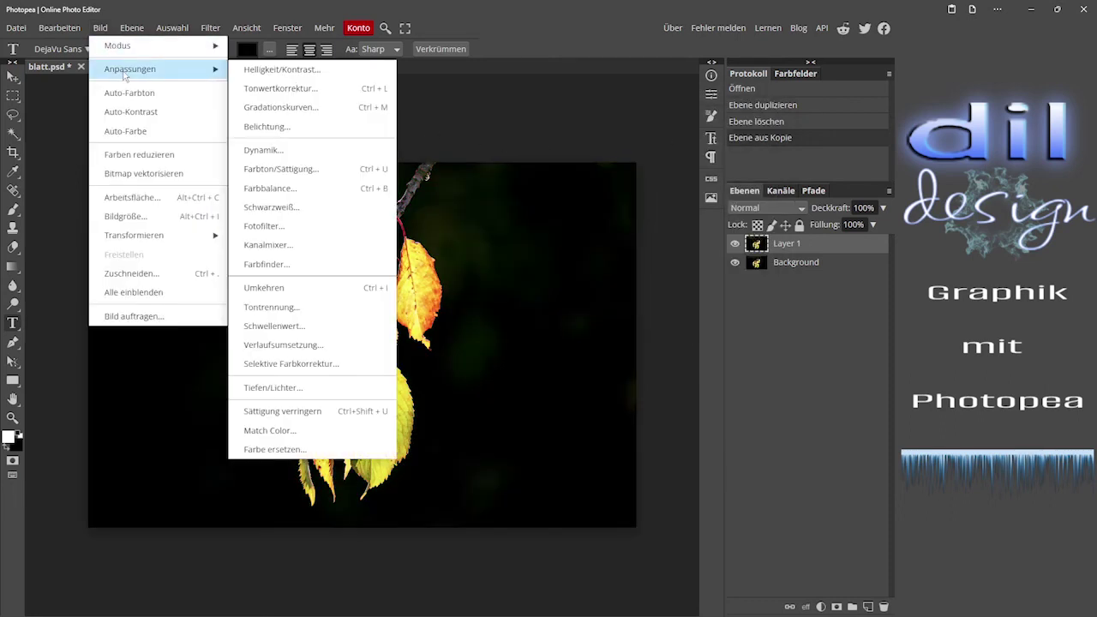
click(276, 267)
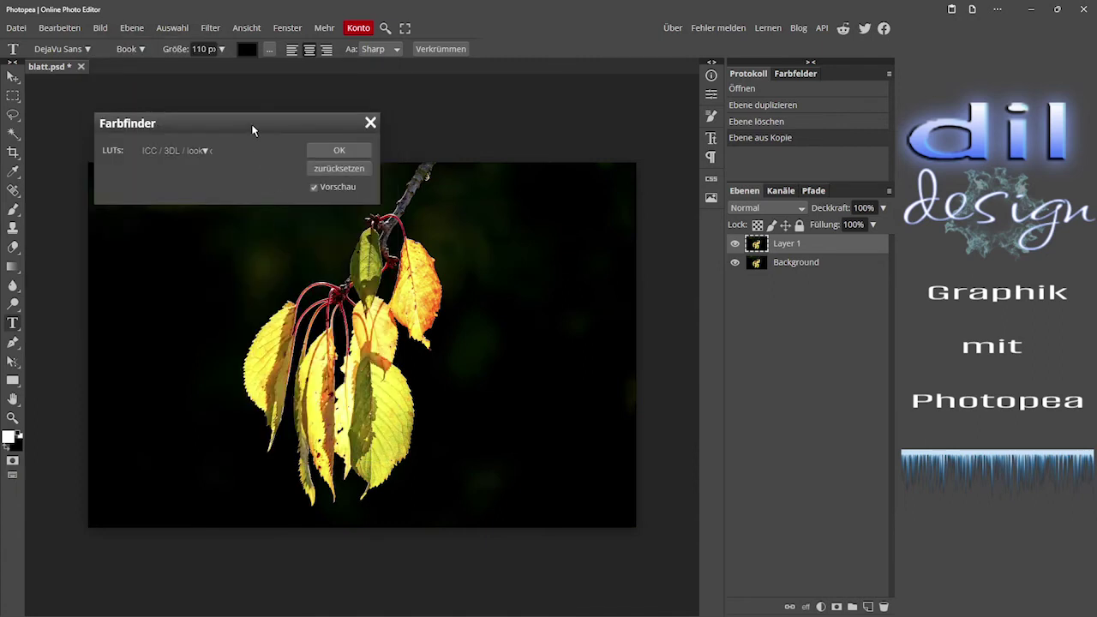
drag(254, 128, 589, 99)
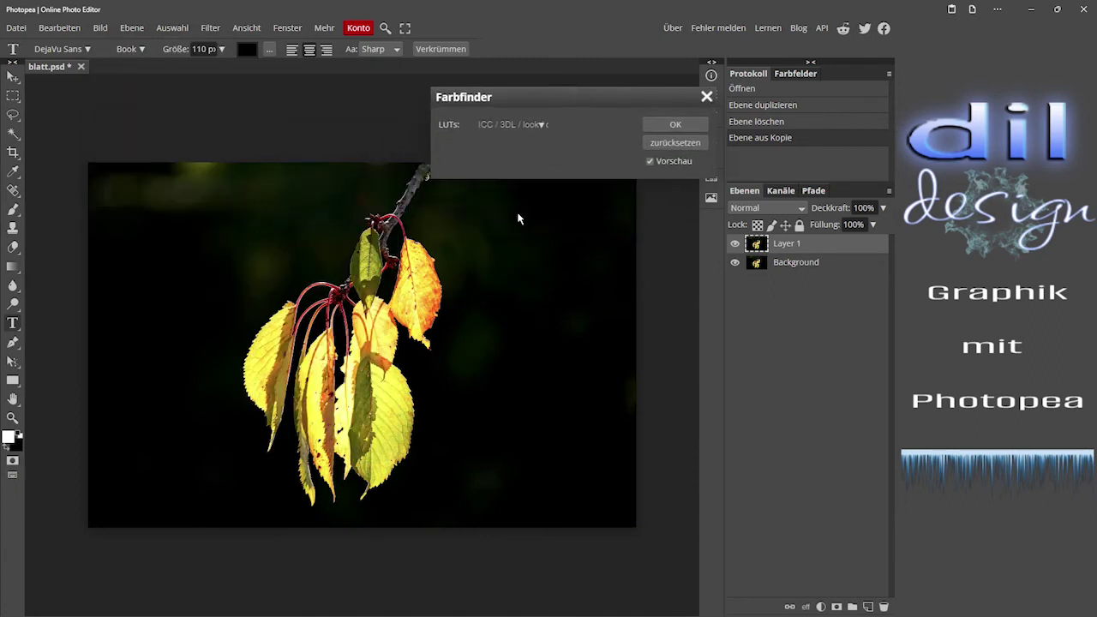
click(542, 124)
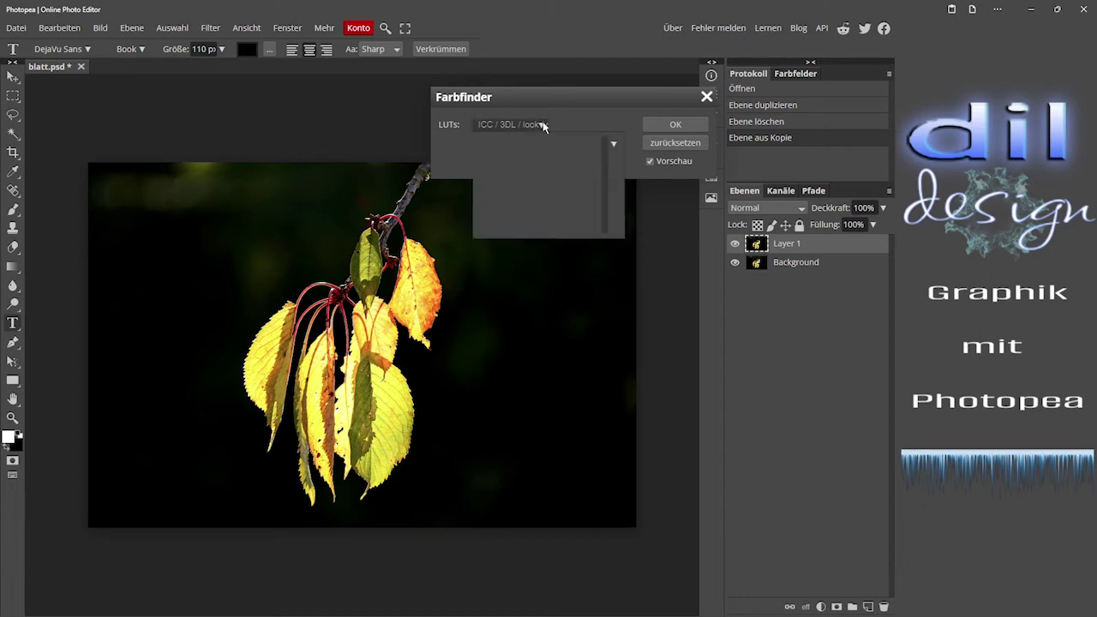
click(613, 147)
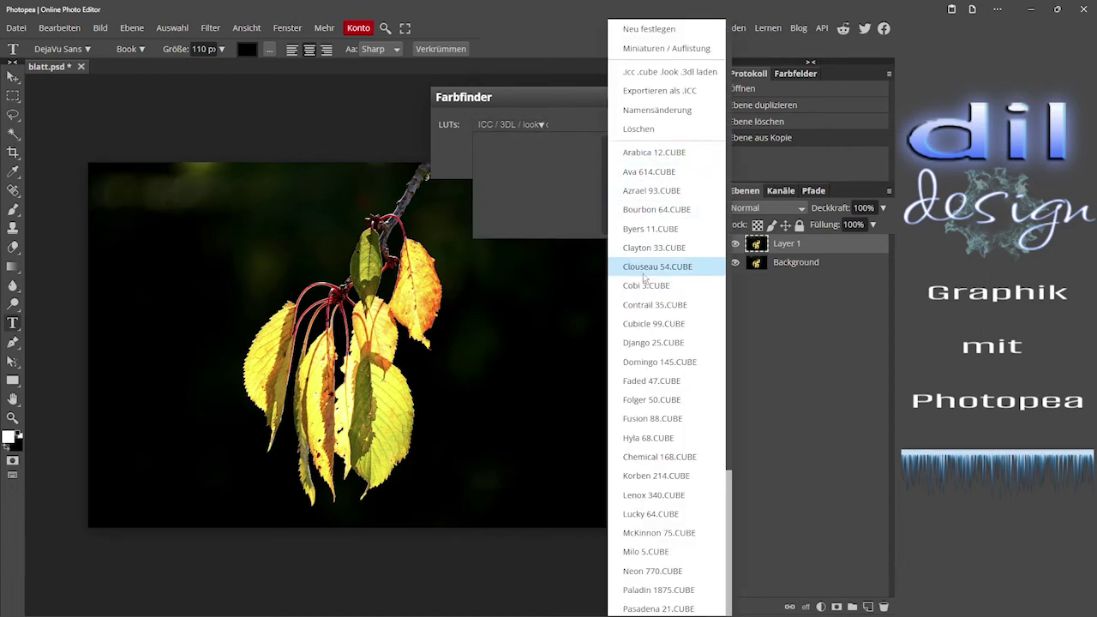
click(644, 400)
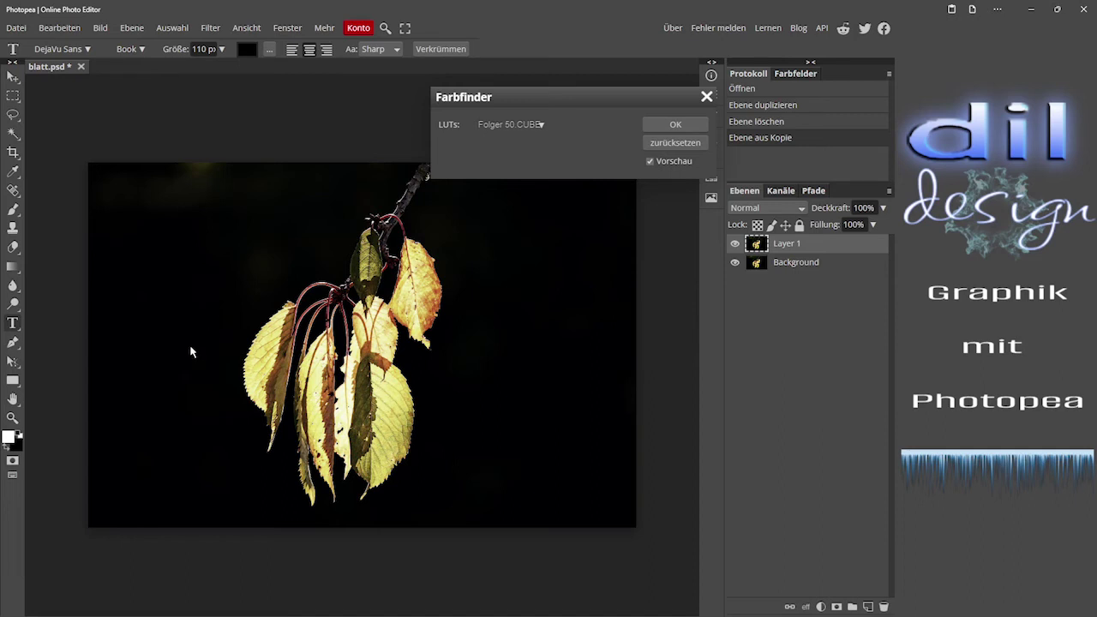
click(706, 96)
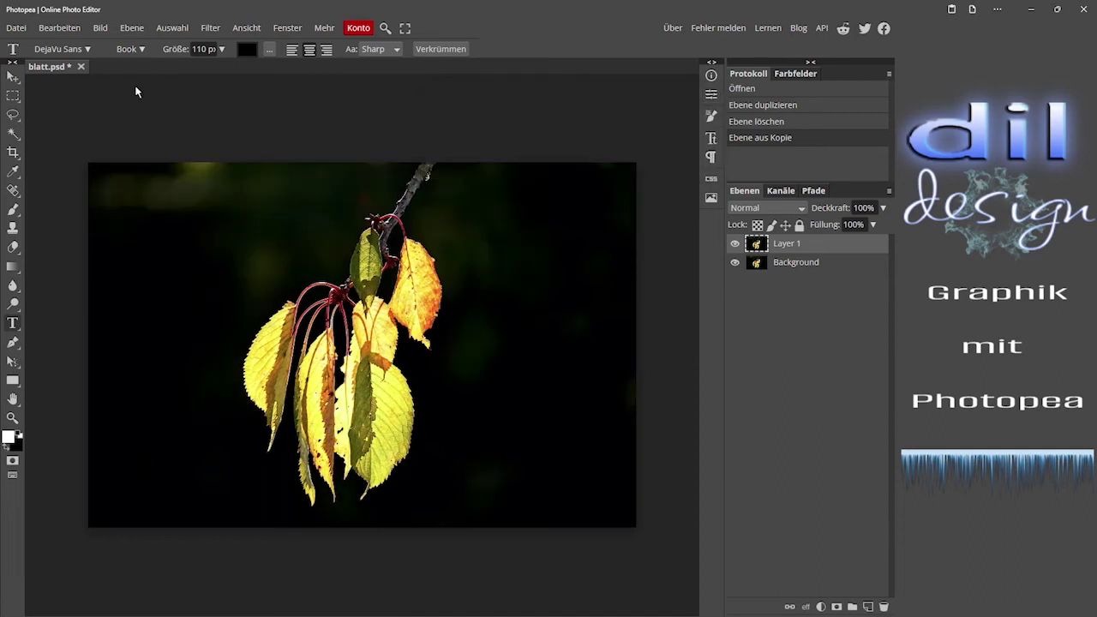
Invert the colors of Layer 1 and undo the inversion.
click(100, 28)
mouse_move(183, 78)
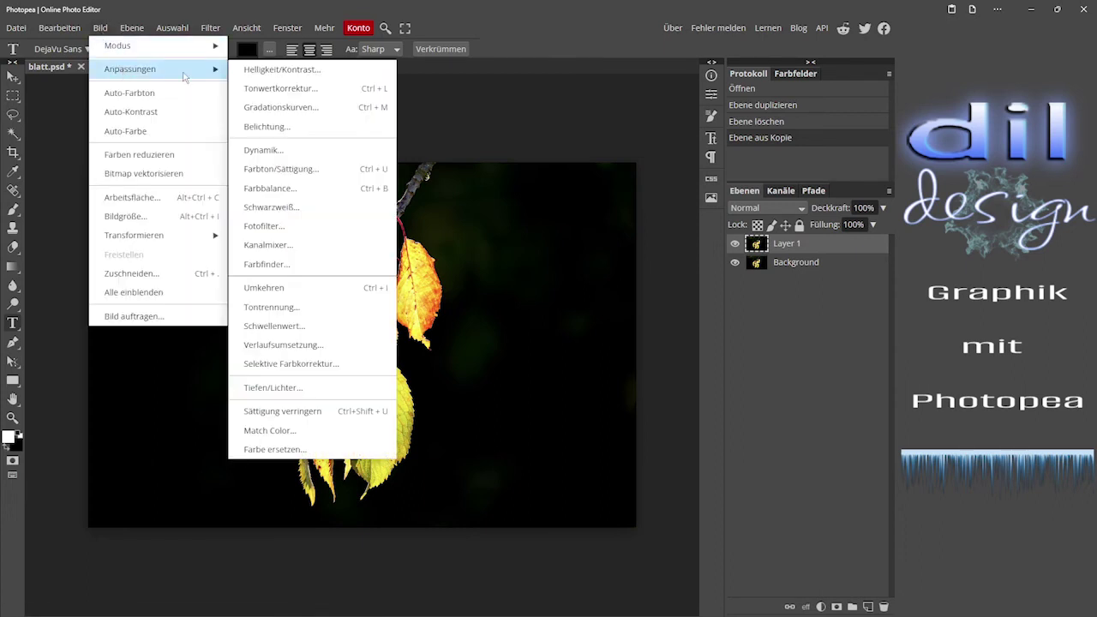
click(276, 289)
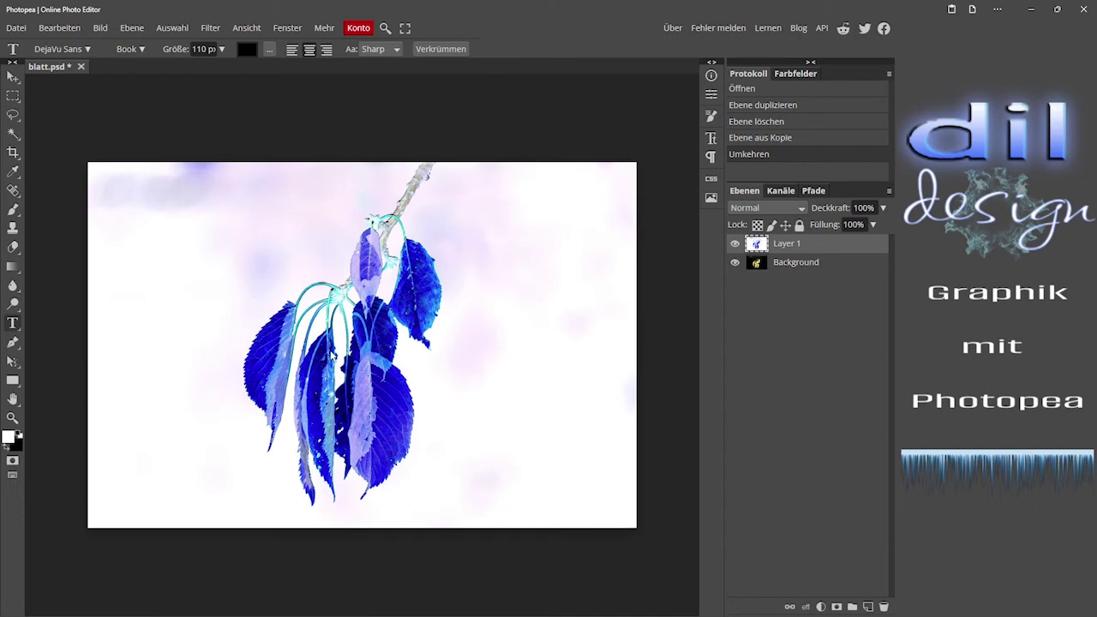
key(ctrl+z)
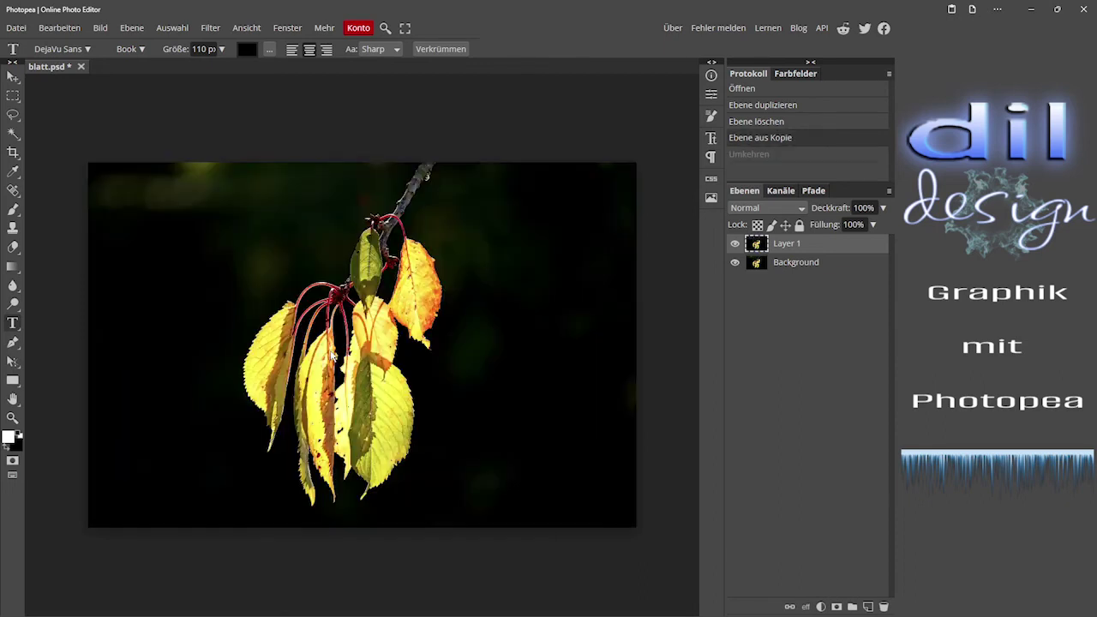
Try a Posterize adjustment on Layer 1 with 11 levels, and discard it.
click(100, 28)
mouse_move(130, 69)
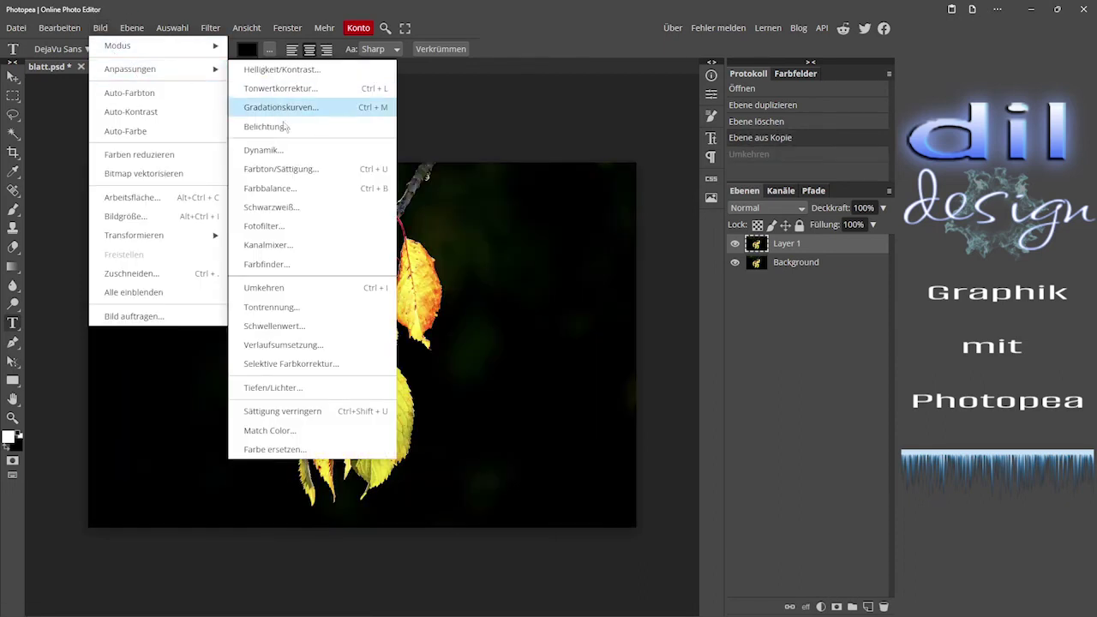
click(273, 306)
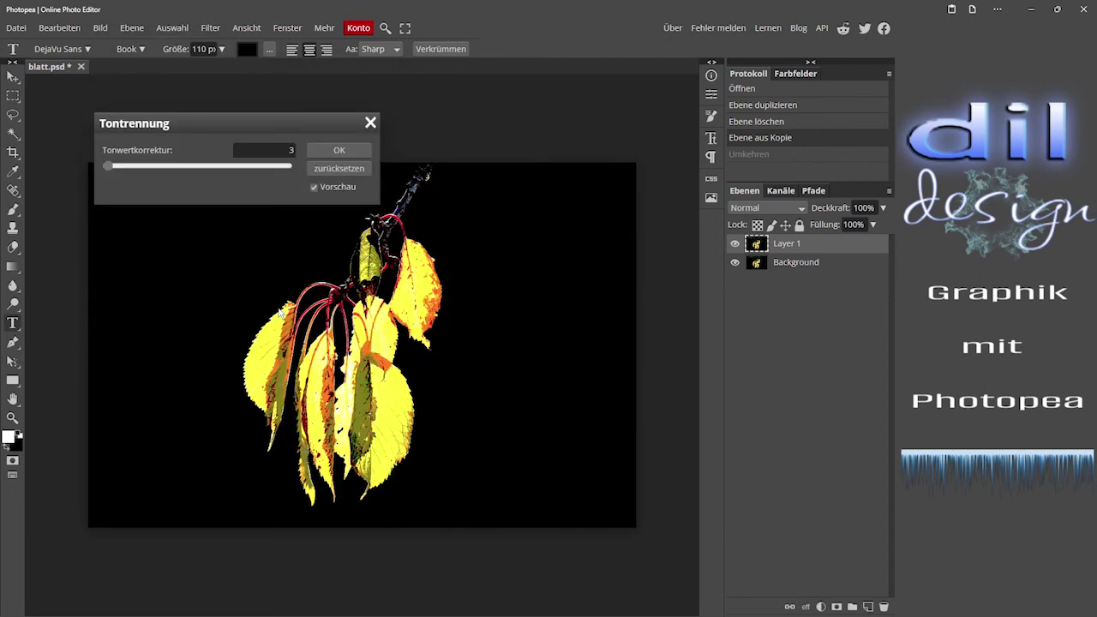
drag(326, 118, 623, 114)
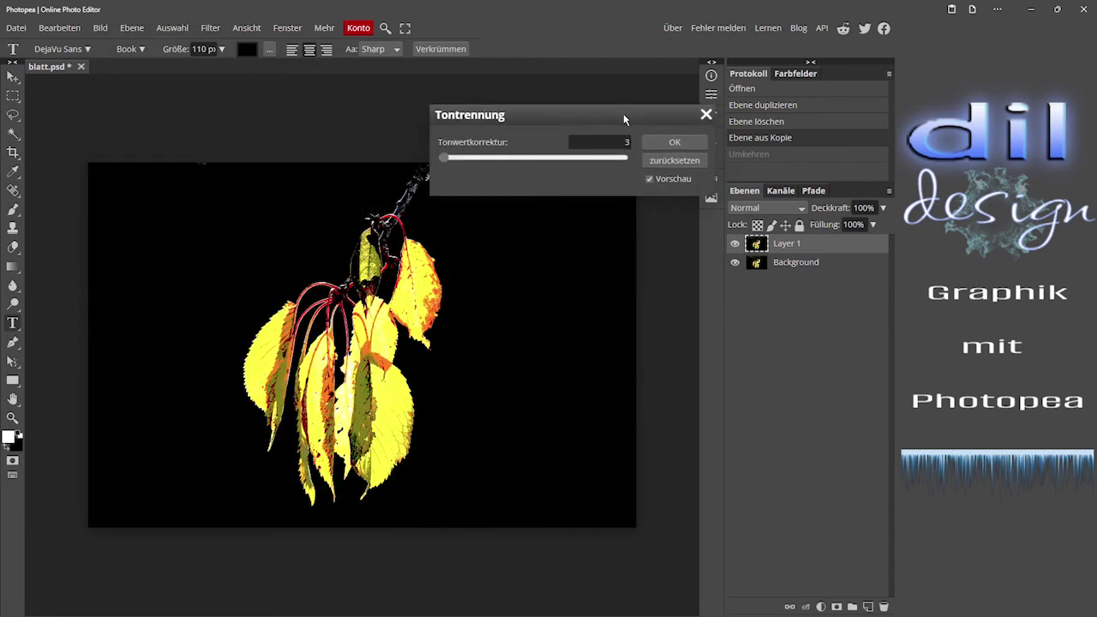
mouse_move(442, 161)
mouse_down()
mouse_move(504, 162)
mouse_move(448, 163)
mouse_up()
mouse_move(445, 164)
mouse_down()
mouse_move(623, 158)
mouse_move(449, 157)
mouse_up()
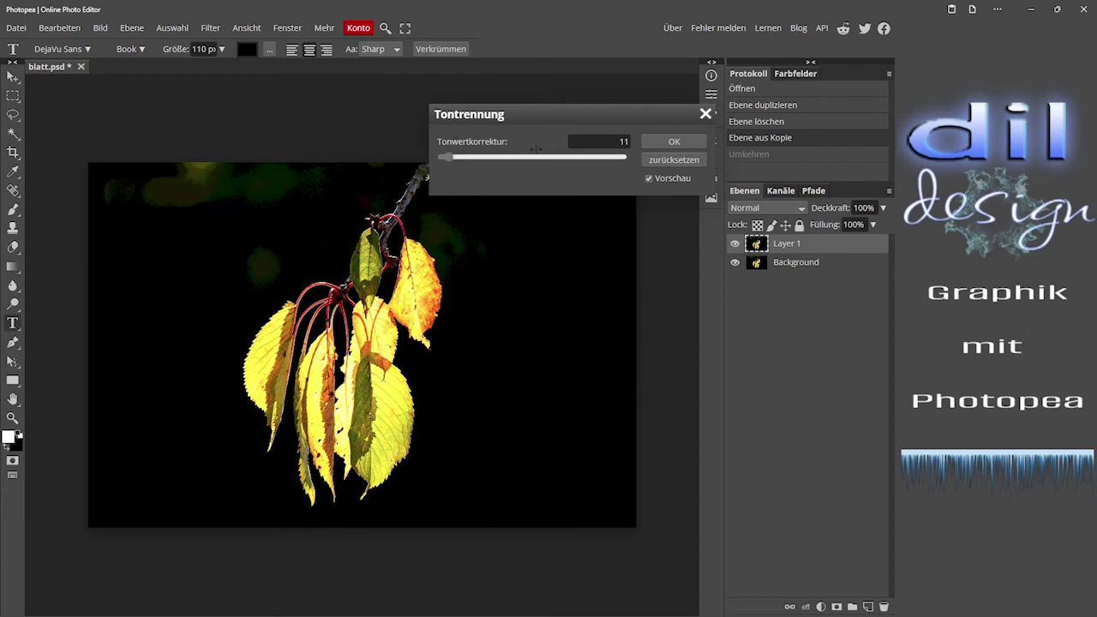
click(705, 114)
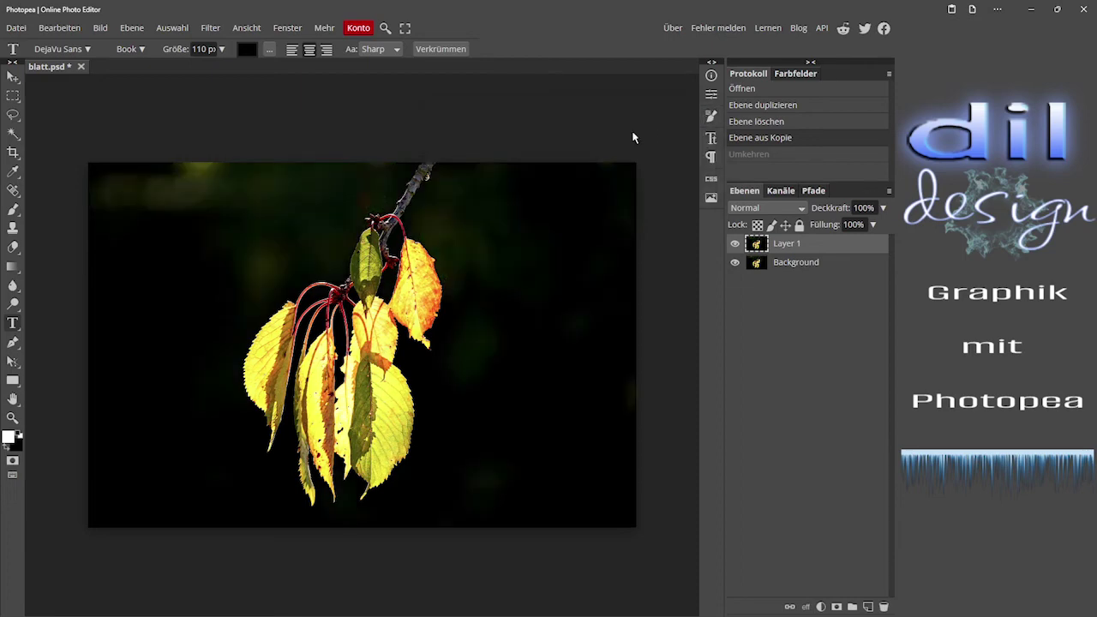
Try a Threshold adjustment on Layer 1 with a value of 125, and discard it.
click(100, 28)
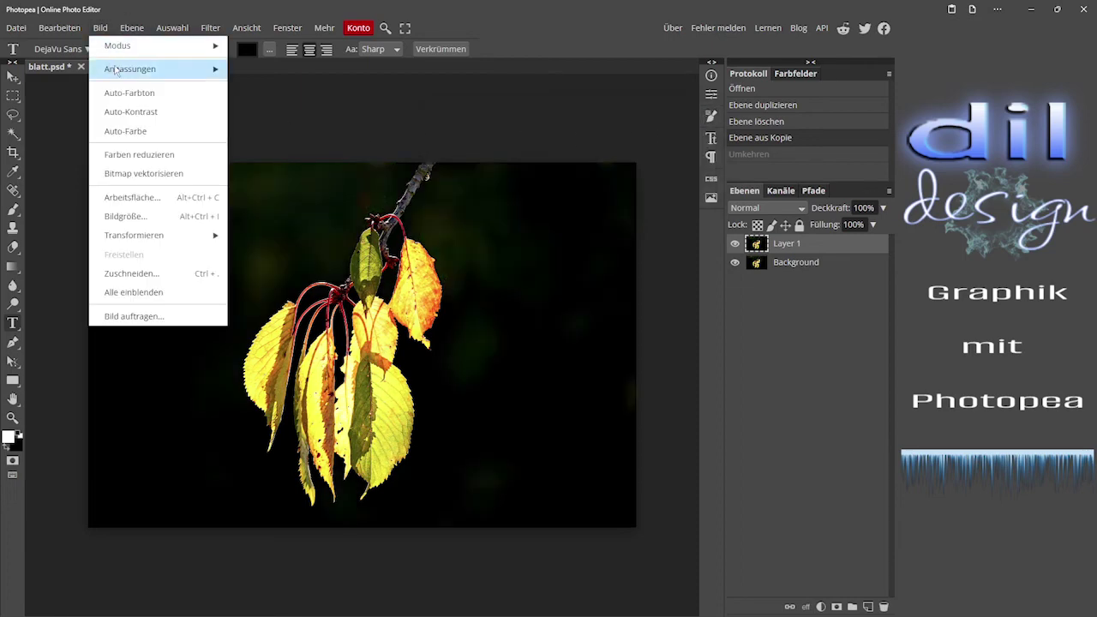
mouse_move(123, 75)
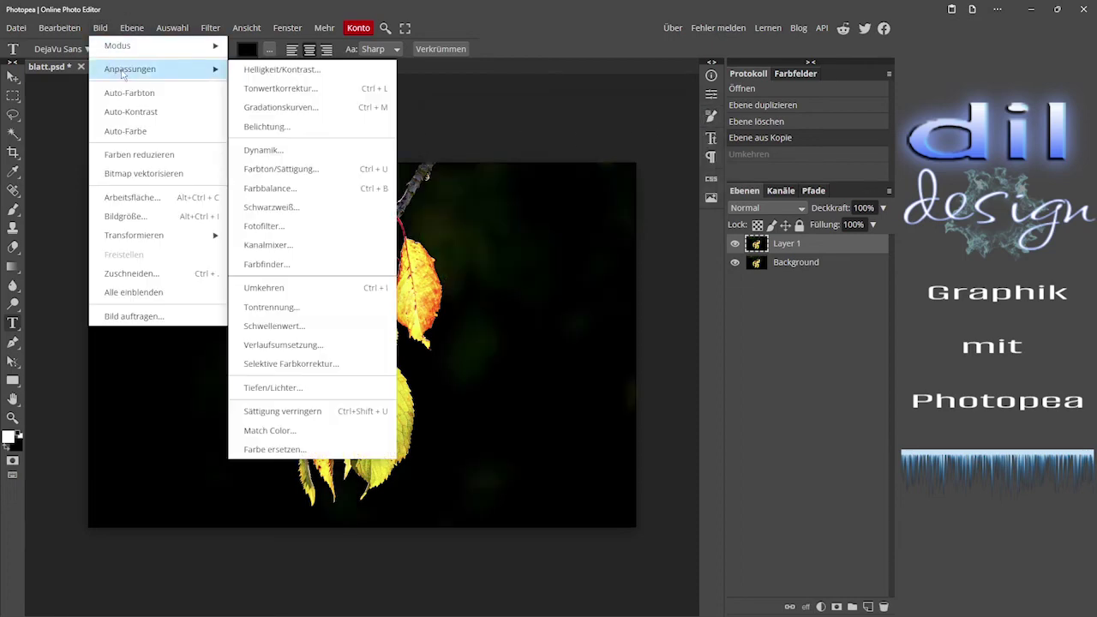
click(274, 327)
drag(279, 120, 645, 107)
mouse_move(562, 153)
mouse_down()
mouse_move(473, 153)
mouse_move(561, 153)
mouse_up()
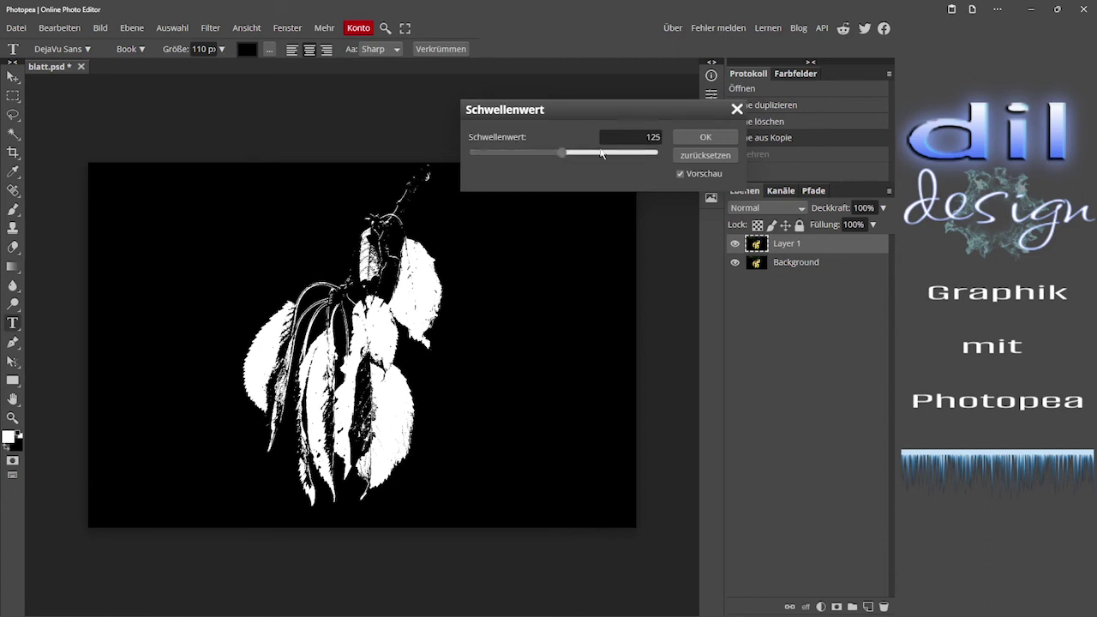
click(736, 109)
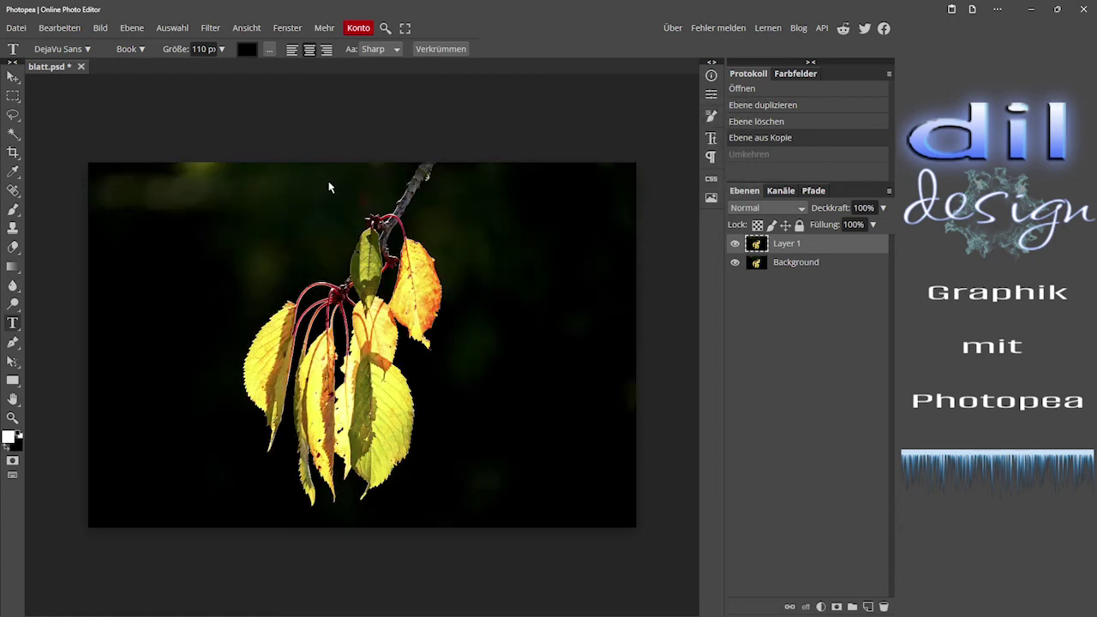
Try Shadows/Highlights on Layer 1 with shadow amount 0%, highlight tone 65% and radius 118 px, and color -21, and discard it.
click(101, 29)
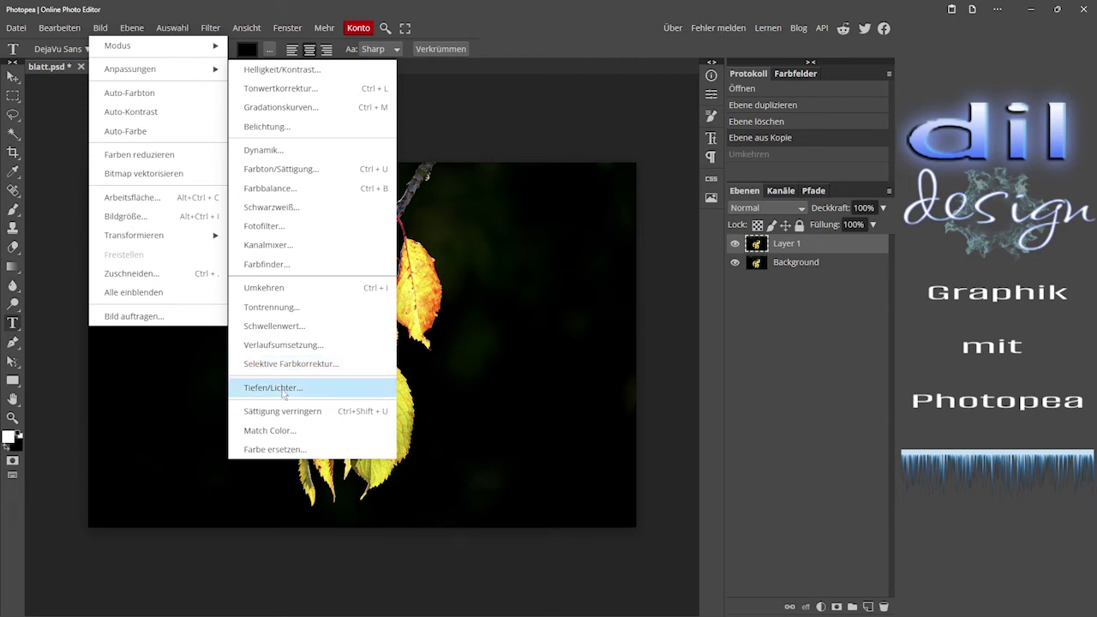
click(284, 390)
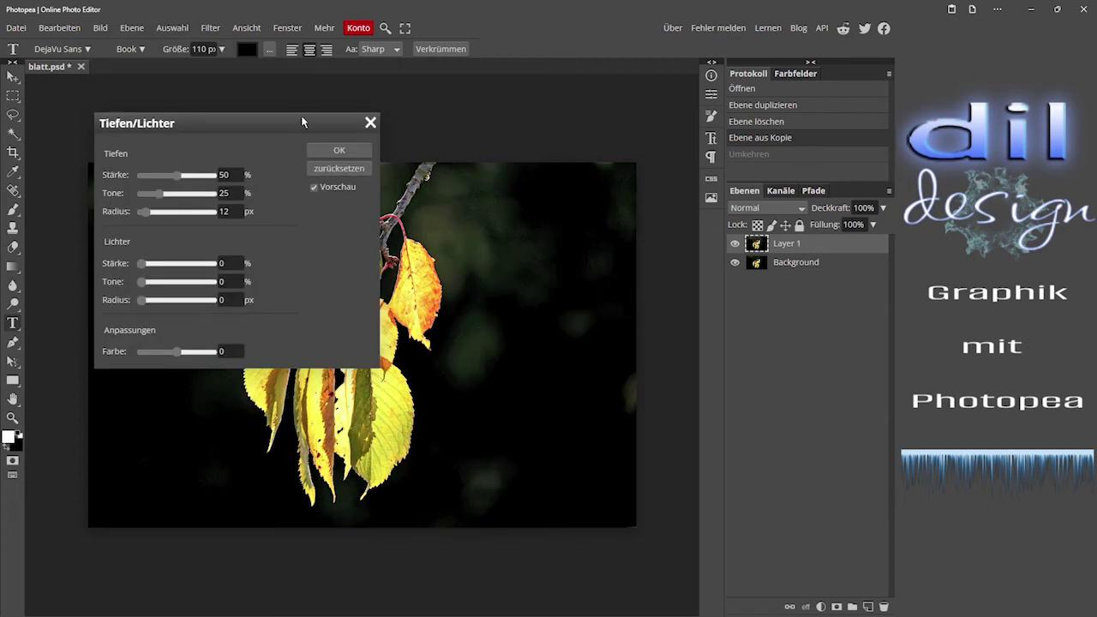
drag(302, 123, 679, 120)
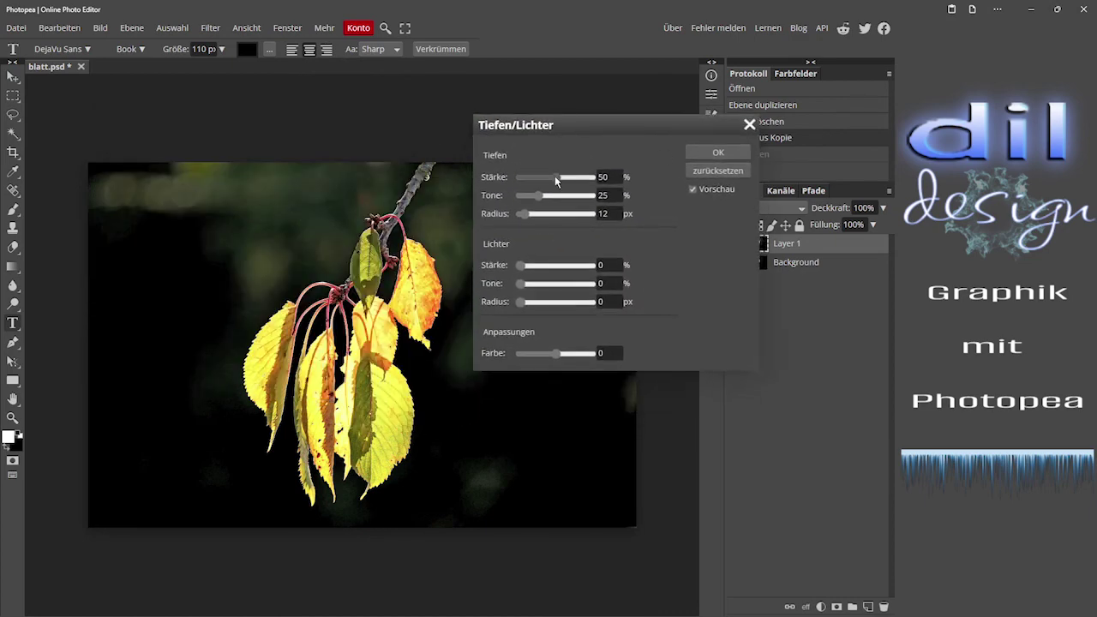
drag(555, 176, 505, 177)
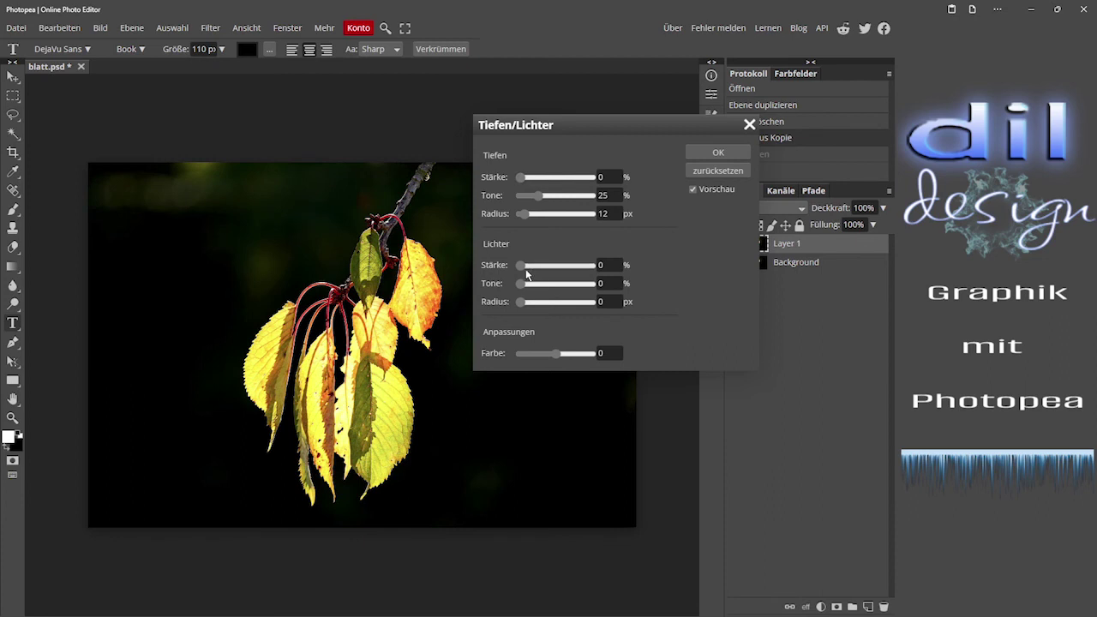
drag(520, 265, 562, 303)
mouse_move(557, 352)
mouse_down()
mouse_move(521, 358)
mouse_move(549, 353)
mouse_up()
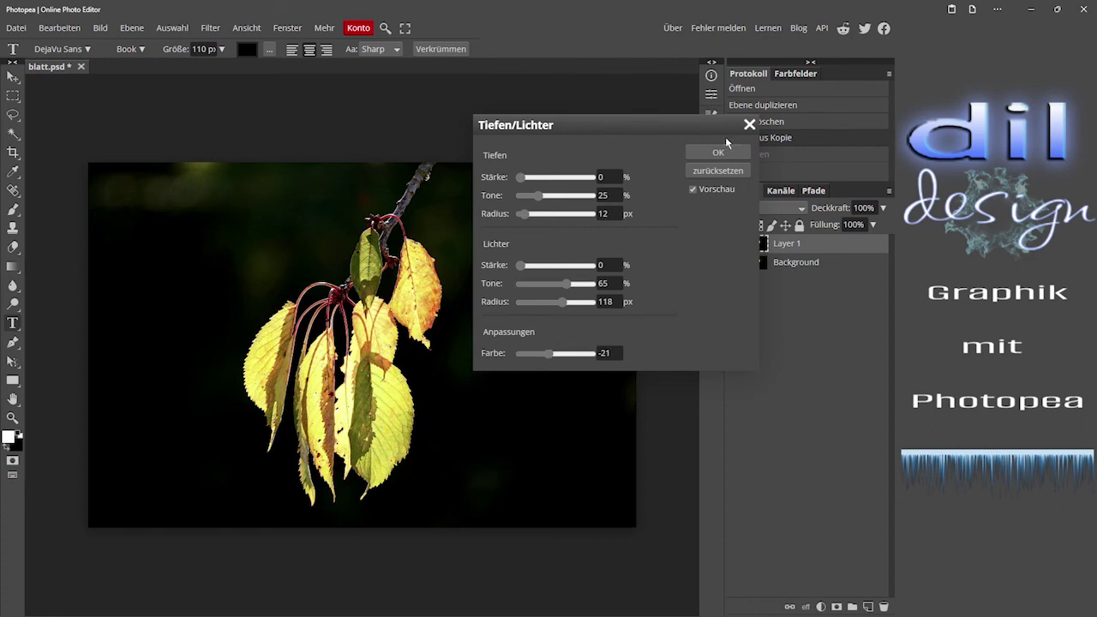
click(748, 127)
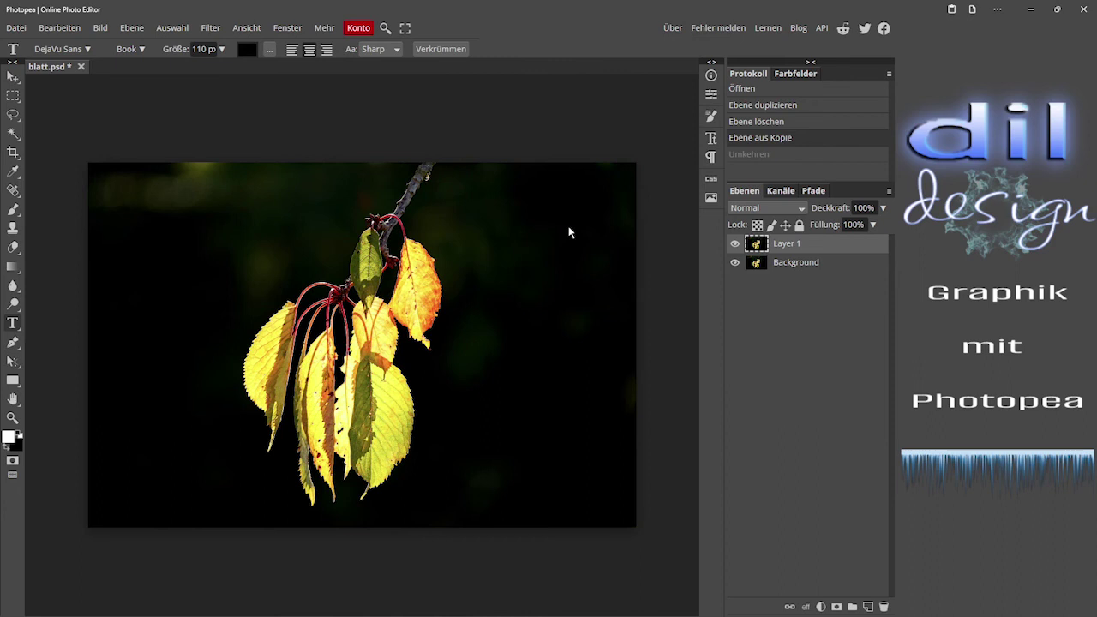
Desaturate Layer 1 to grayscale.
click(100, 29)
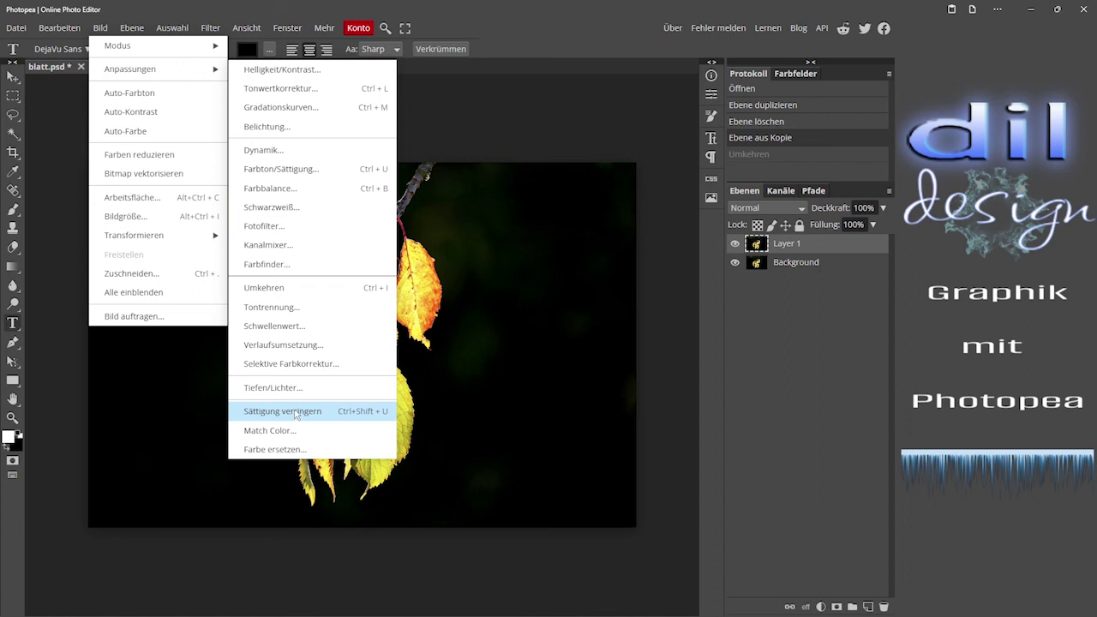
click(296, 414)
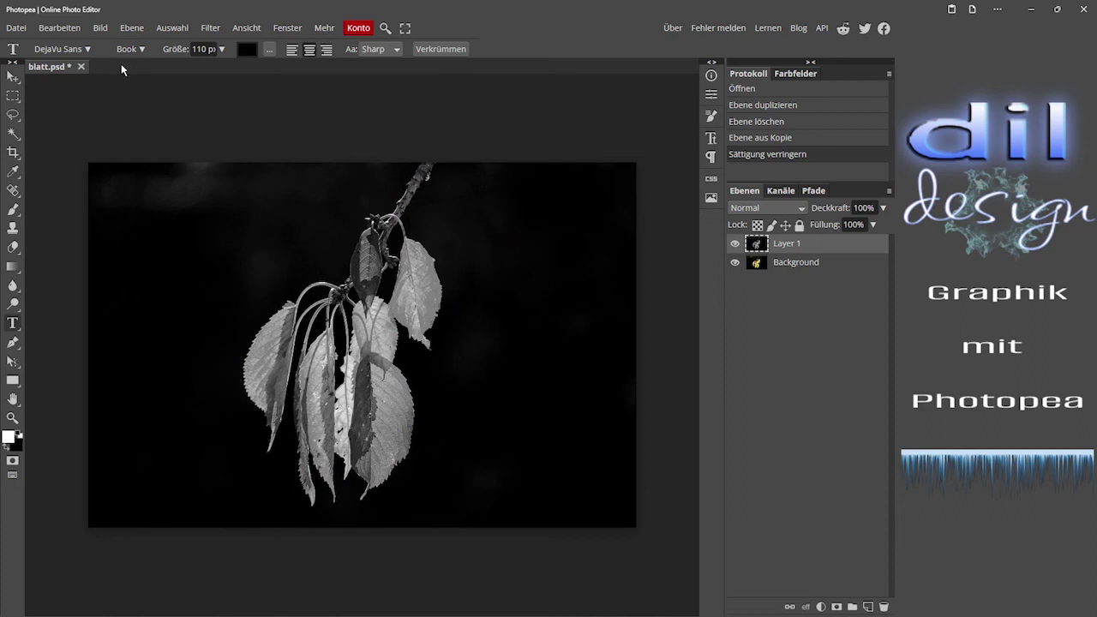
Undo the desaturation of Layer 1.
key(ctrl+z)
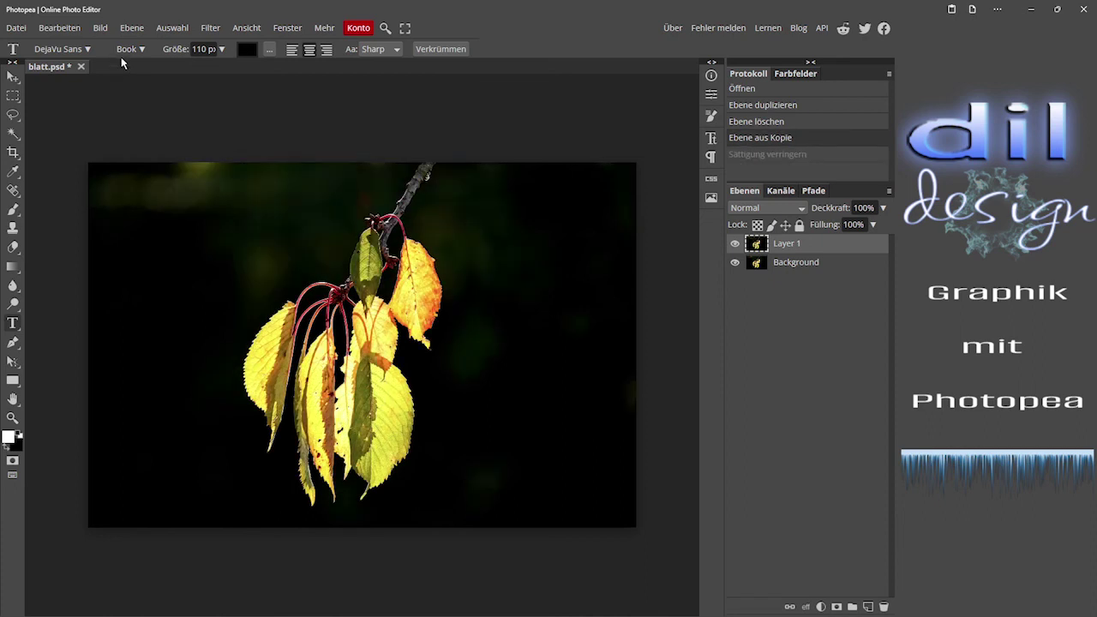
Try Replace Color on Layer 1 with the red c91316 as the color to replace and a hue shift of 7.
click(101, 27)
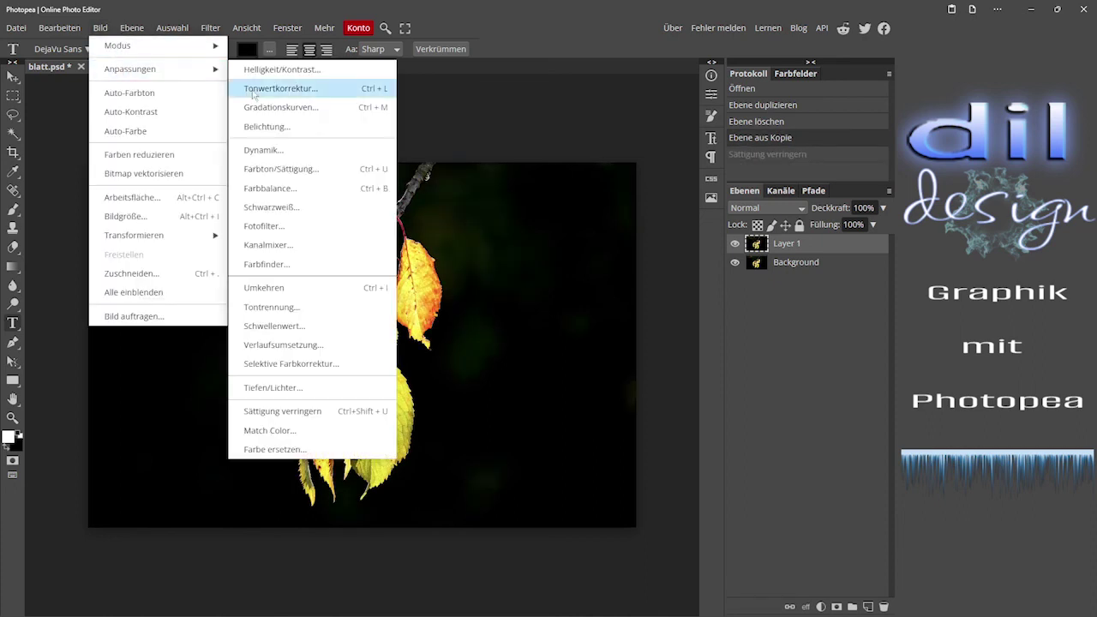
click(292, 450)
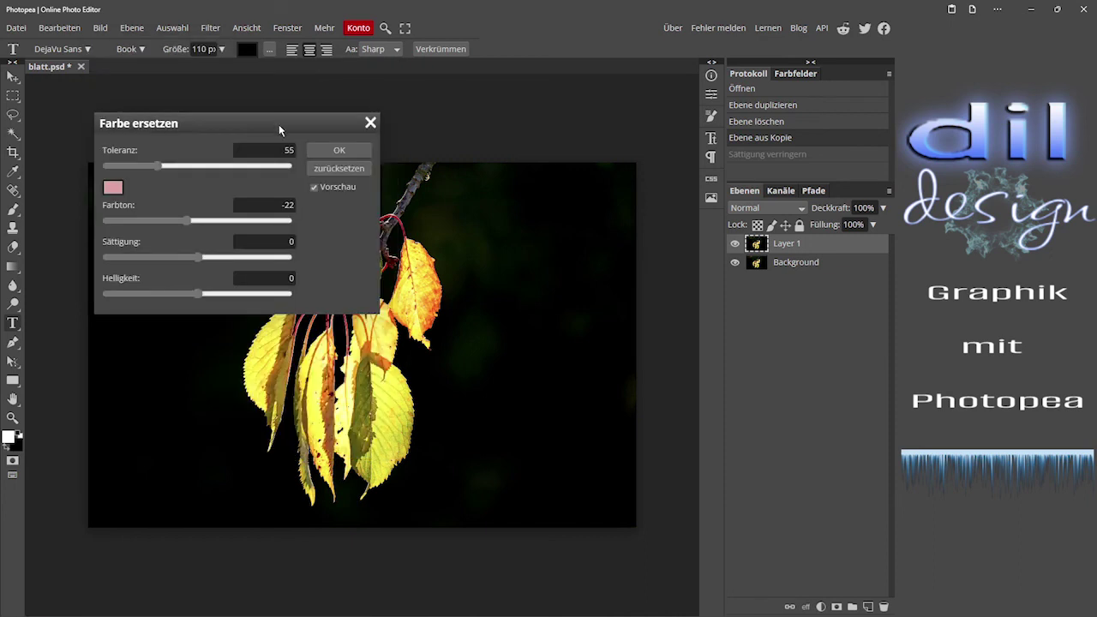
drag(279, 124, 606, 95)
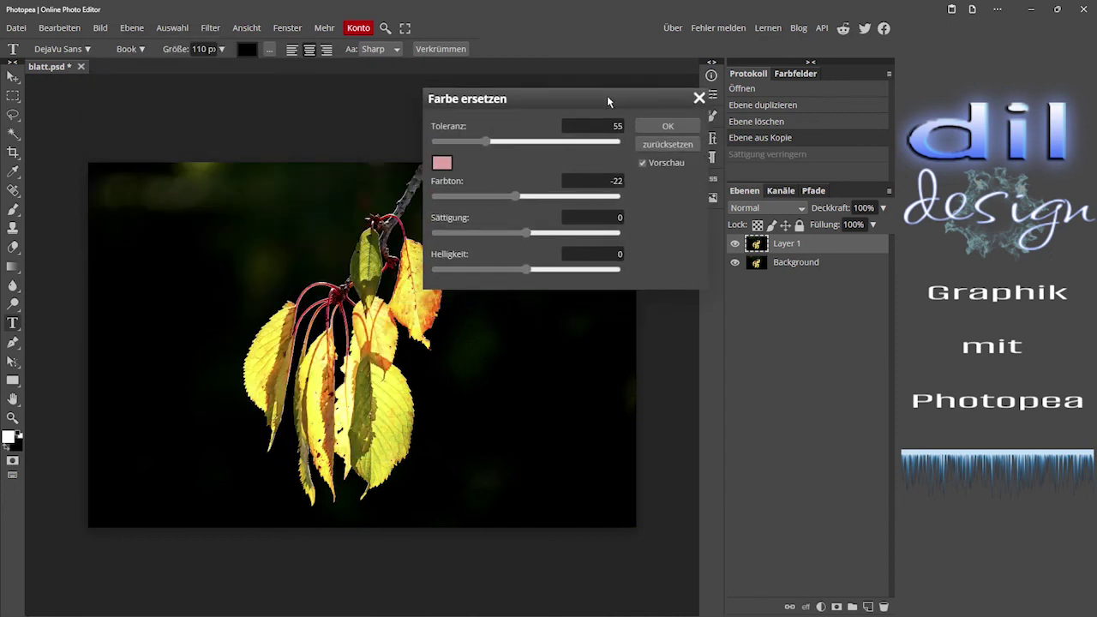
click(440, 164)
click(239, 178)
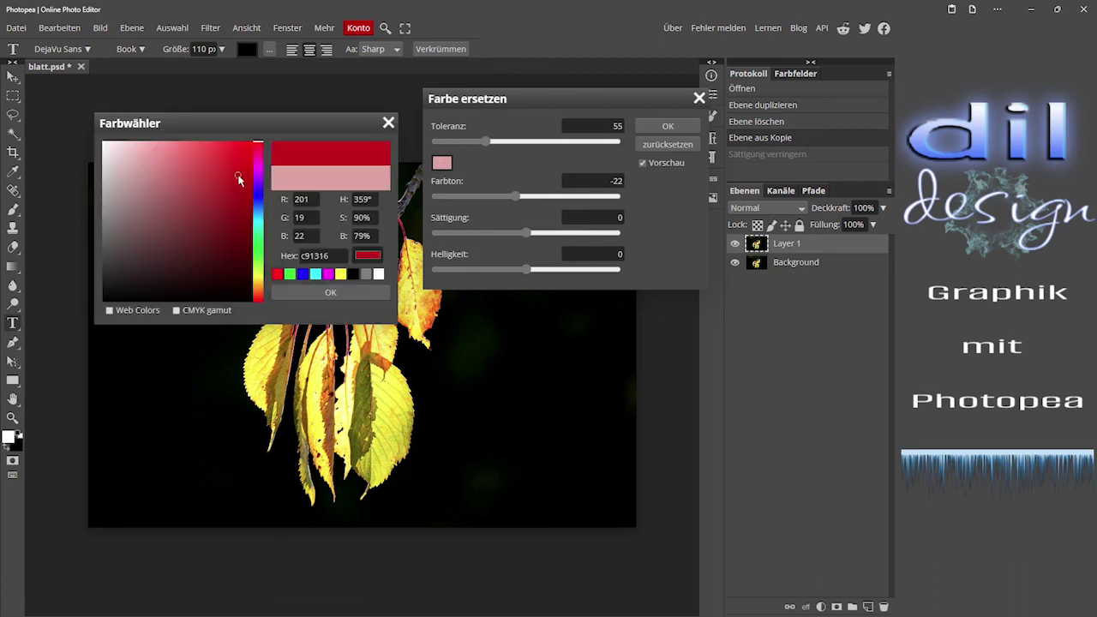
click(307, 293)
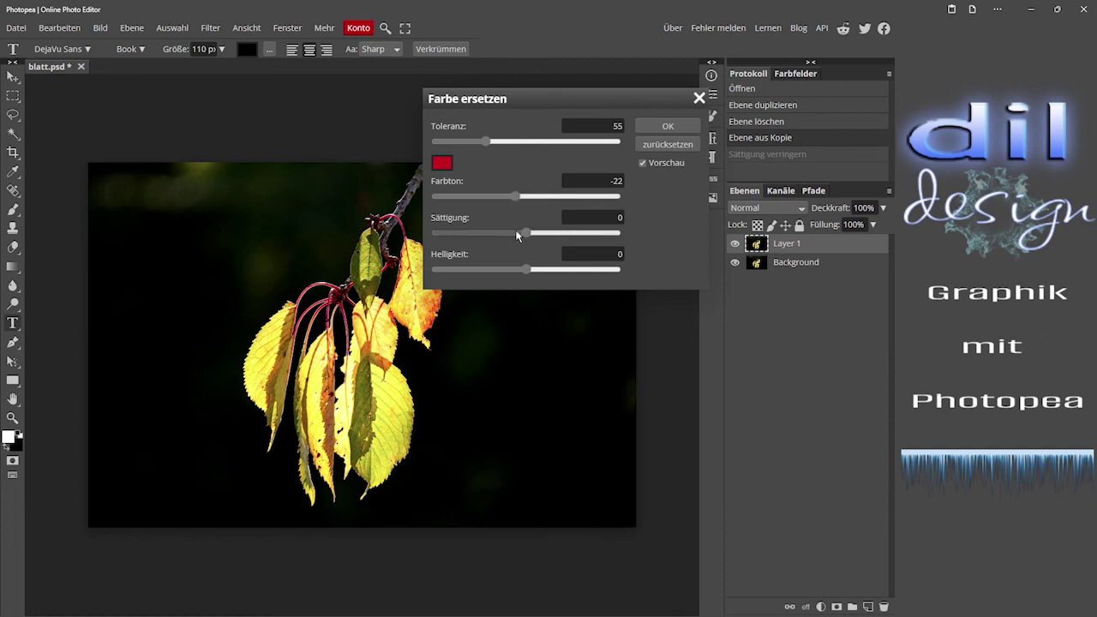
mouse_move(517, 196)
mouse_down()
mouse_move(454, 200)
mouse_move(574, 197)
mouse_move(531, 197)
mouse_up()
Try replacing the yellow c9ae13 instead, with tolerance 113 and hue -107, and discard the Replace Color adjustment.
click(442, 162)
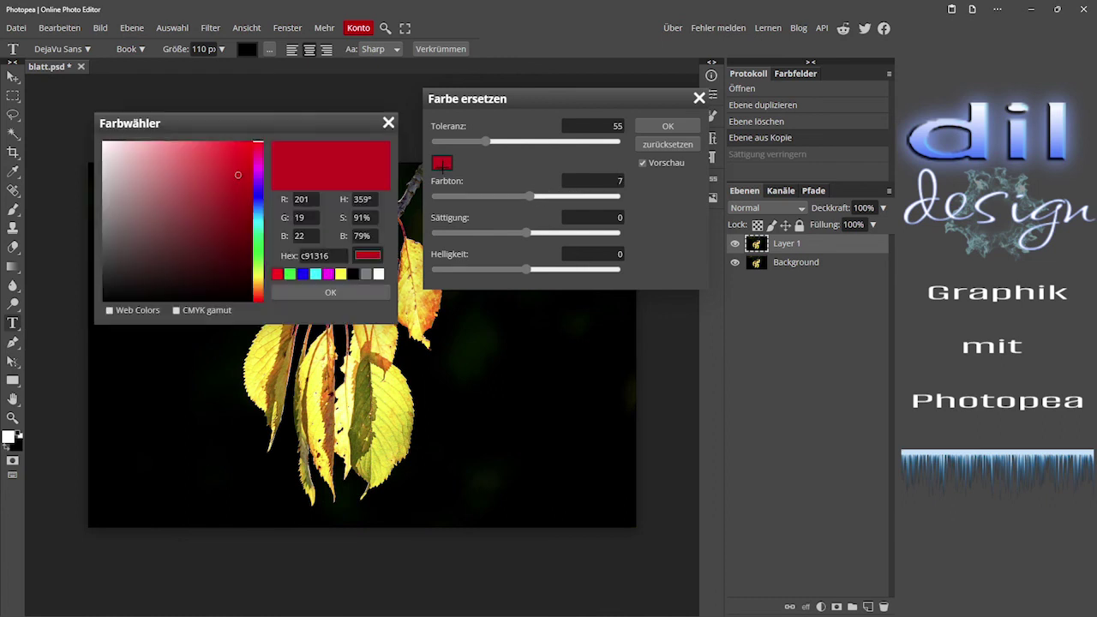
click(257, 280)
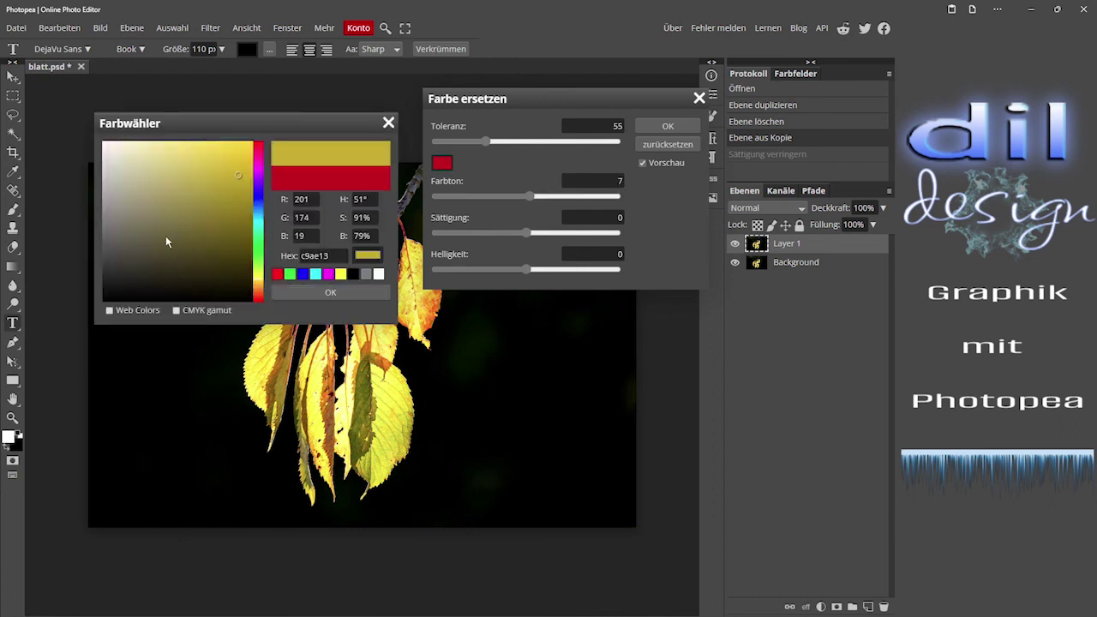
click(333, 293)
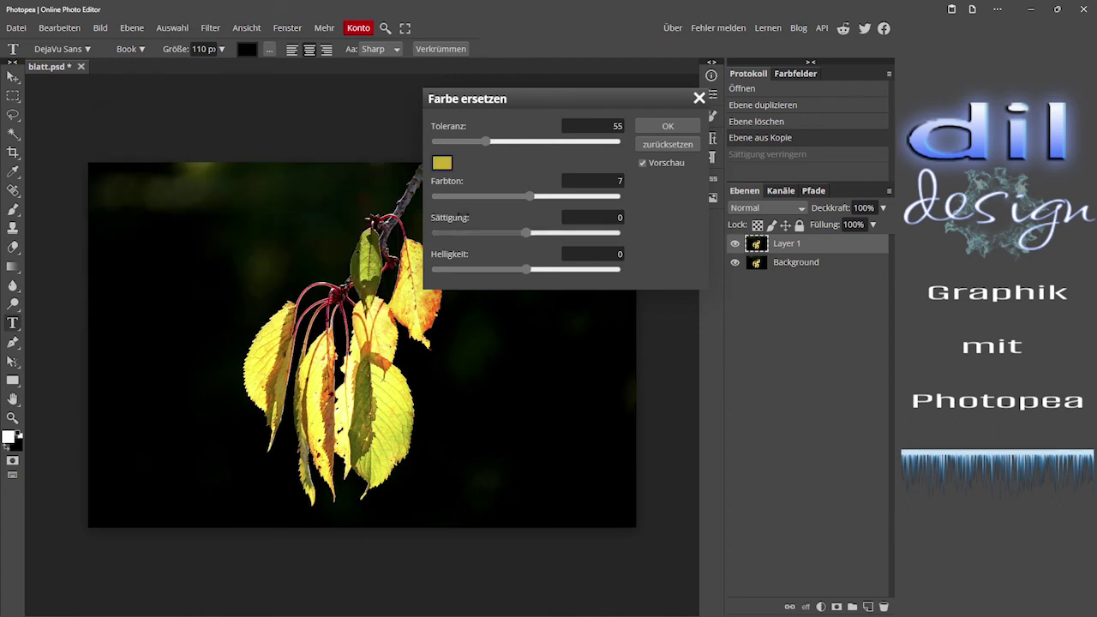
drag(528, 195, 463, 199)
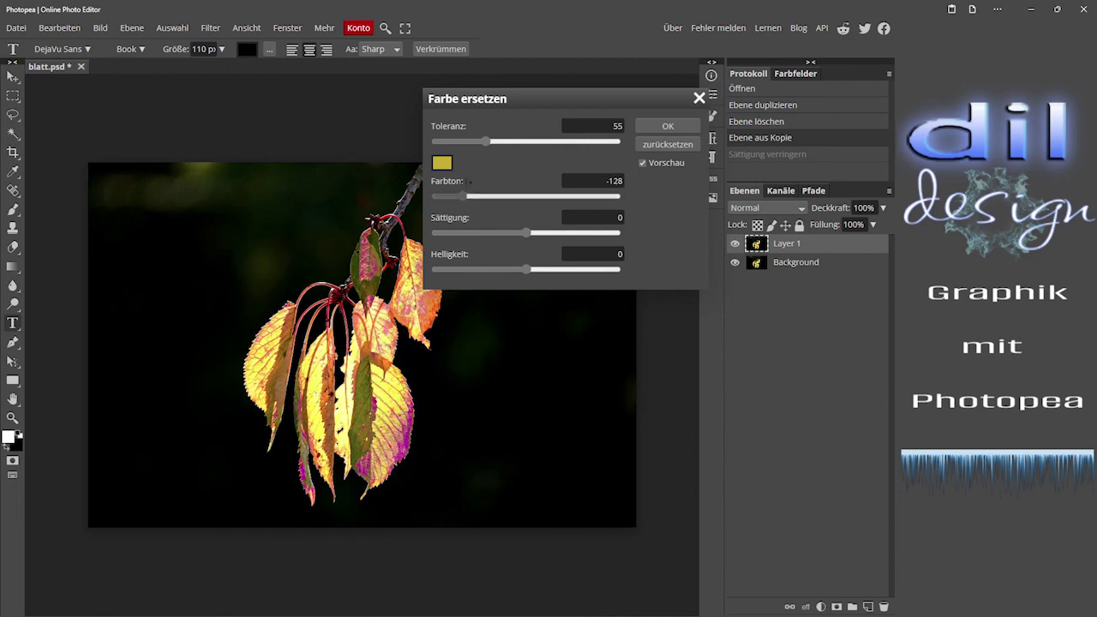
drag(484, 140, 538, 142)
mouse_move(464, 200)
mouse_down()
mouse_move(619, 197)
mouse_move(474, 202)
mouse_up()
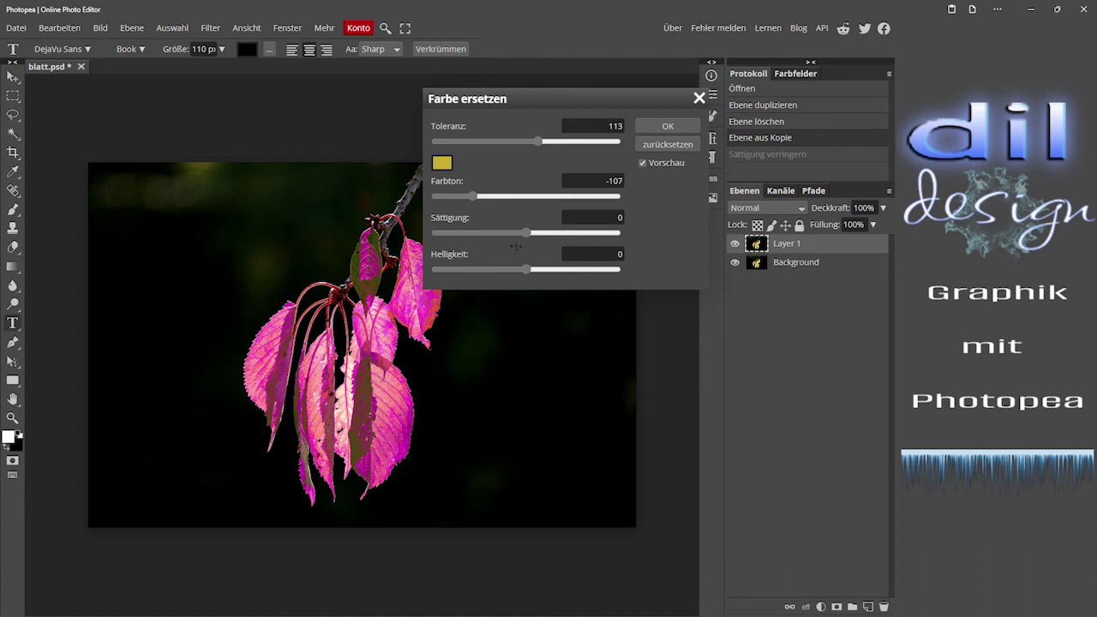
click(699, 98)
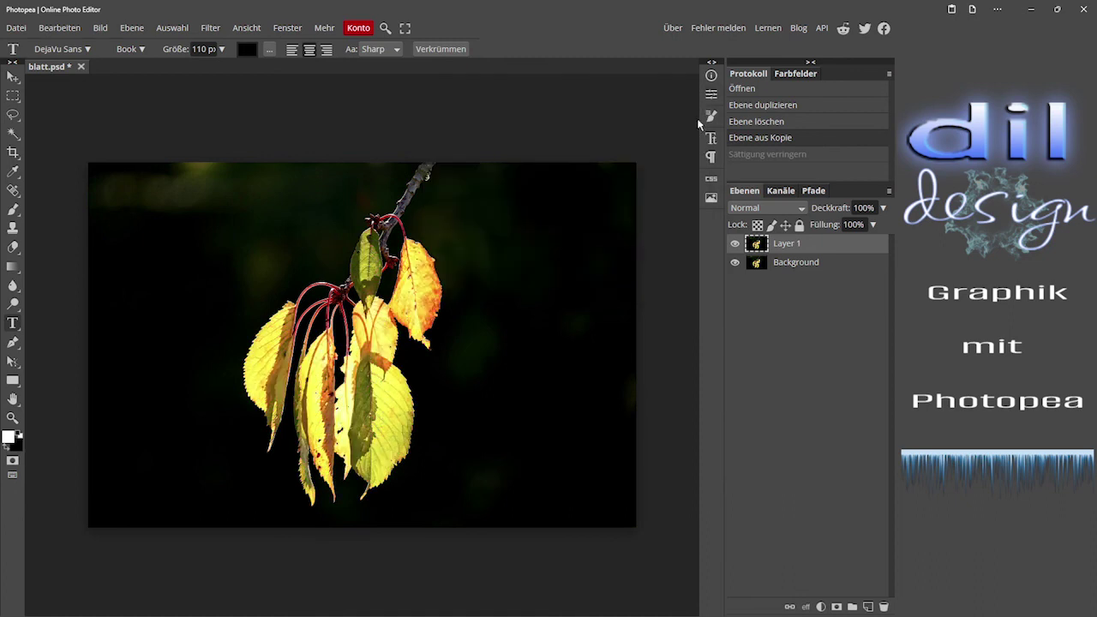